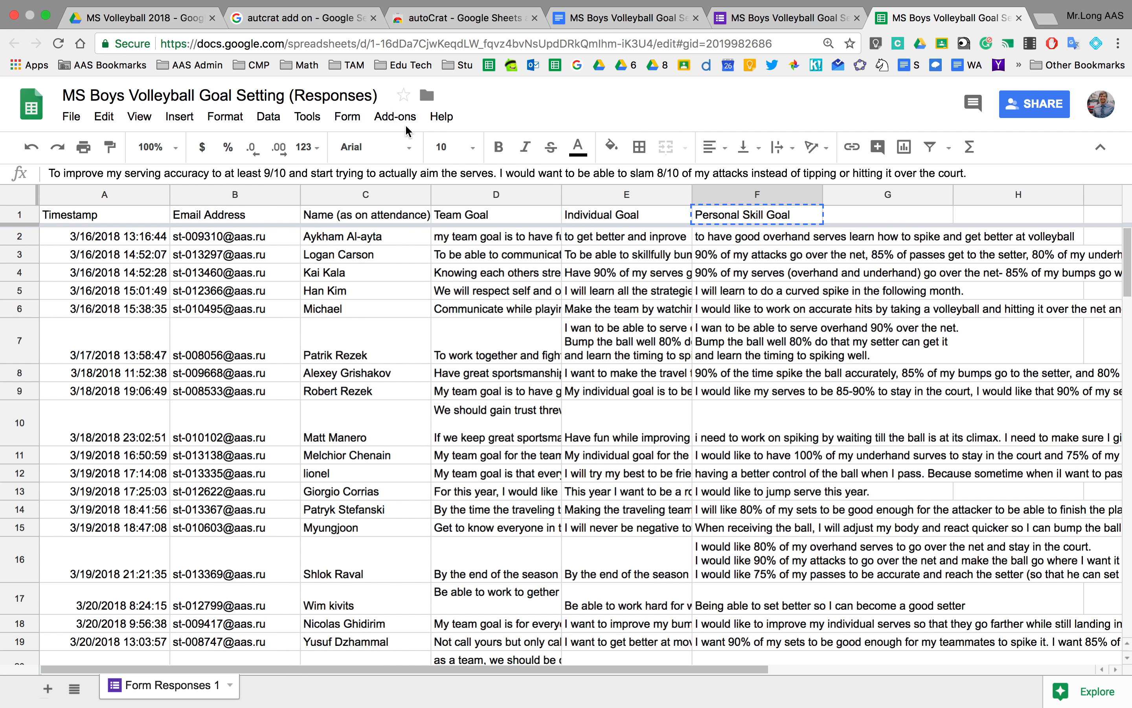
{"action": "left_click", "coordinate": [395, 118]}
Check autoCrat's Launch and Help options under Add-ons, then view the autoCrat search results.
{"action": "mouse_move", "coordinate": [418, 180]}
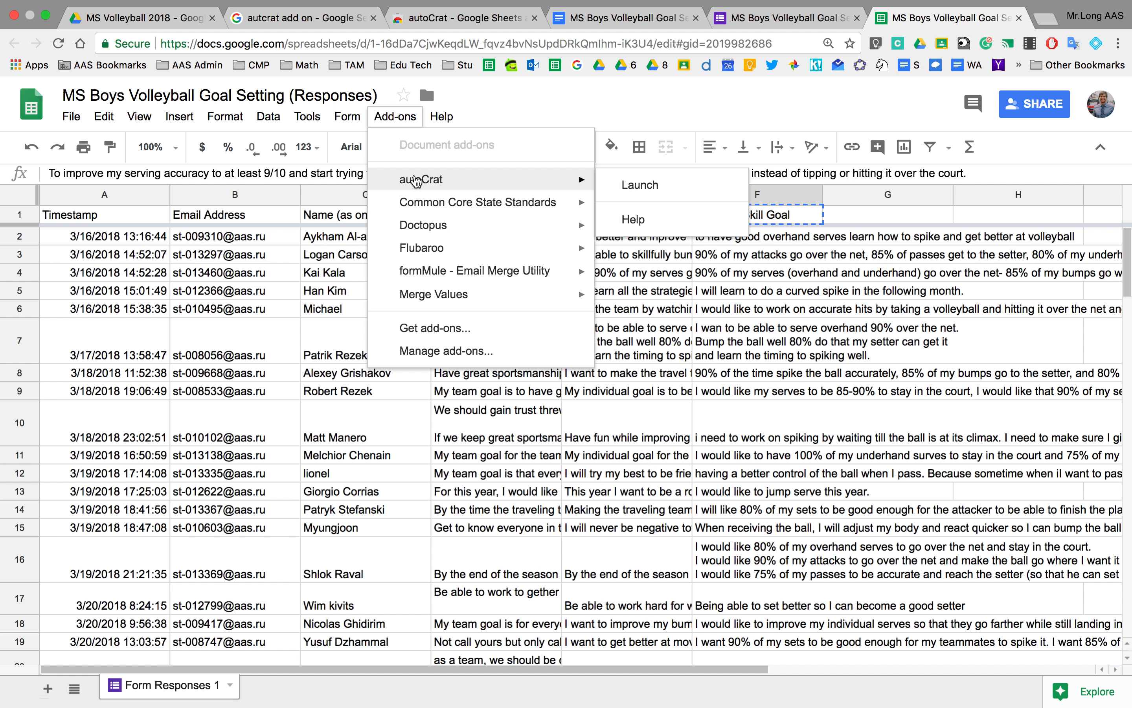
{"action": "left_click", "coordinate": [300, 18]}
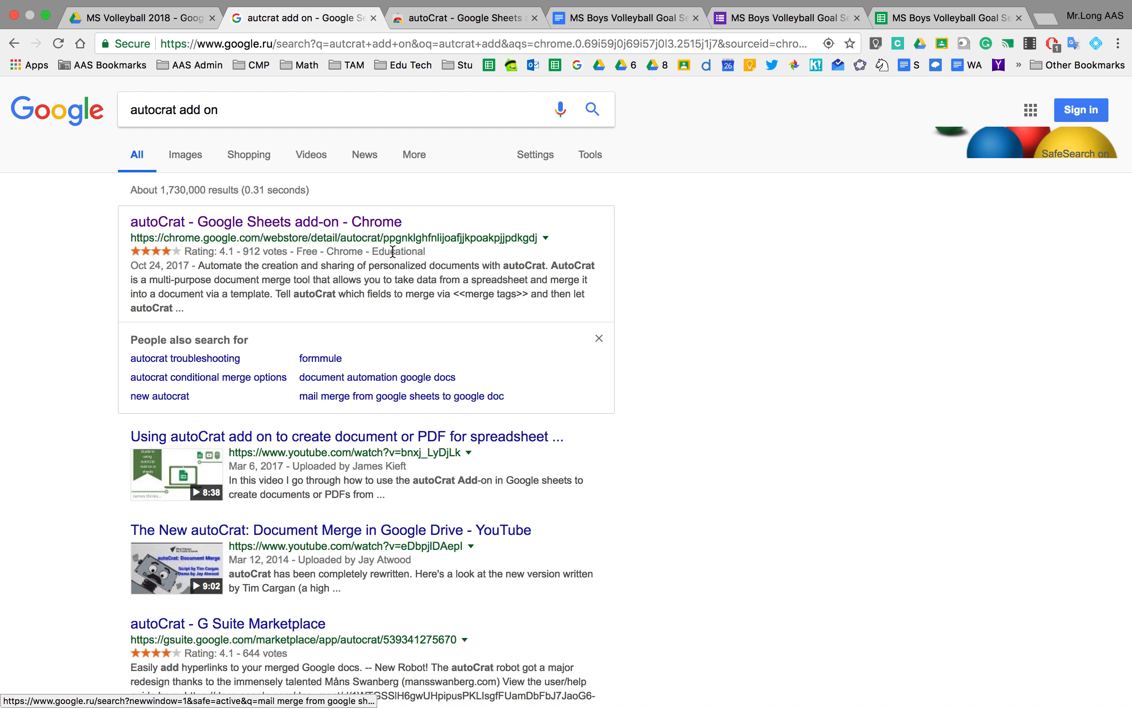
Review the autoCrat Chrome Web Store listing, then close that tab.
{"action": "left_click", "coordinate": [435, 19]}
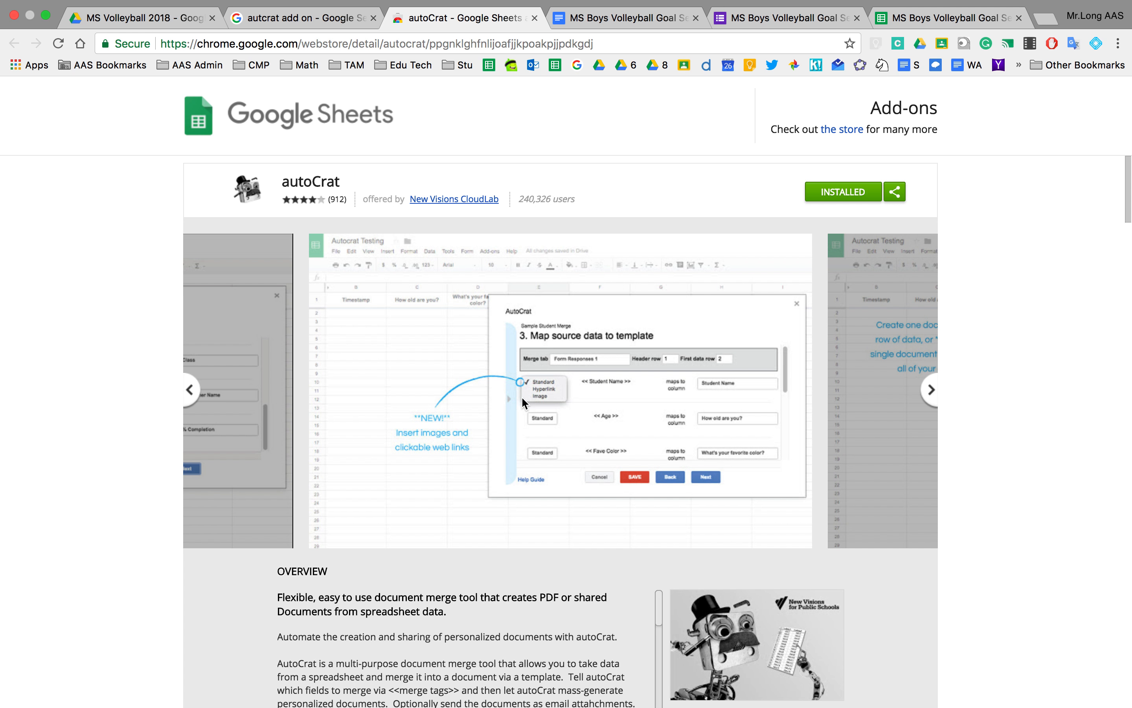
{"action": "left_click", "coordinate": [534, 18]}
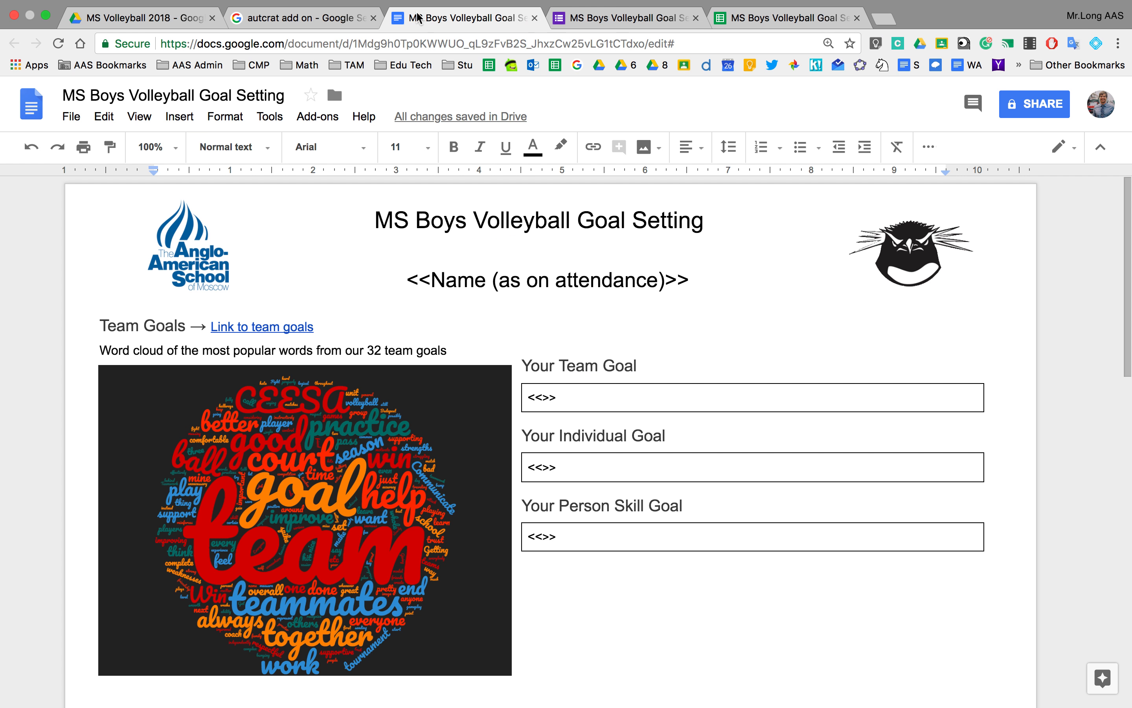
Close the search results, scroll through the goal-setting form's questions, and view the responses spreadsheet.
{"action": "left_click", "coordinate": [373, 18]}
{"action": "left_click", "coordinate": [442, 18]}
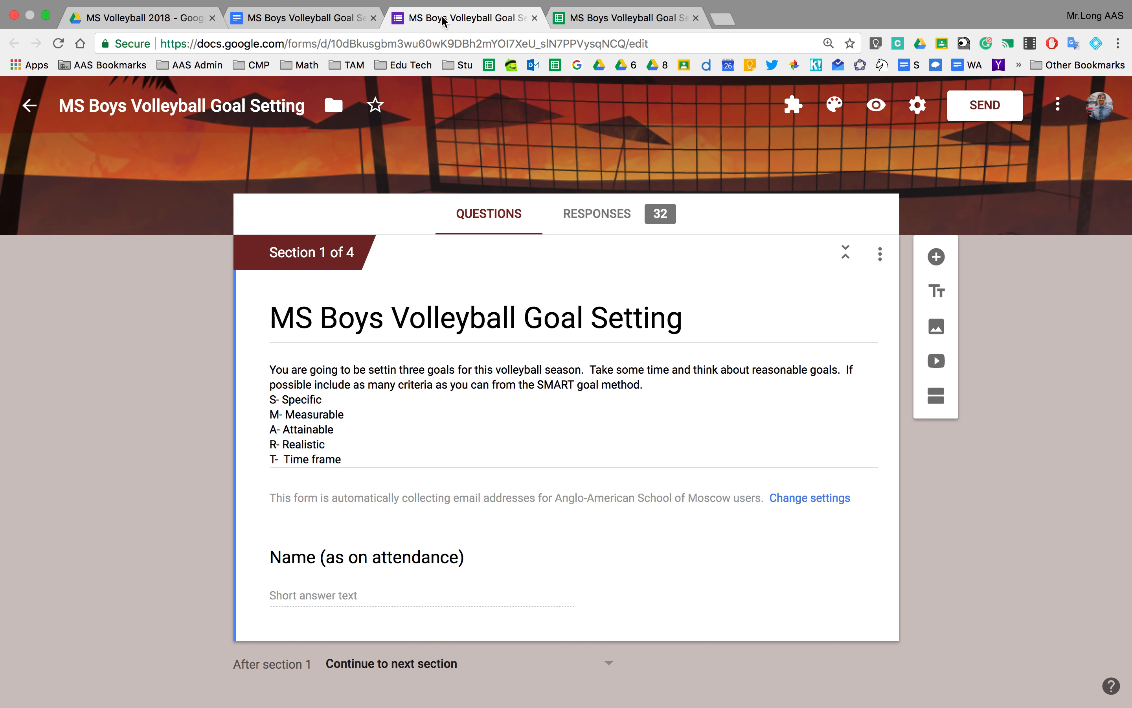
{"action": "scroll", "coordinate": [487, 361], "scroll_direction": "down", "scroll_amount": 10}
{"action": "scroll", "coordinate": [487, 362], "scroll_direction": "up", "scroll_amount": 5}
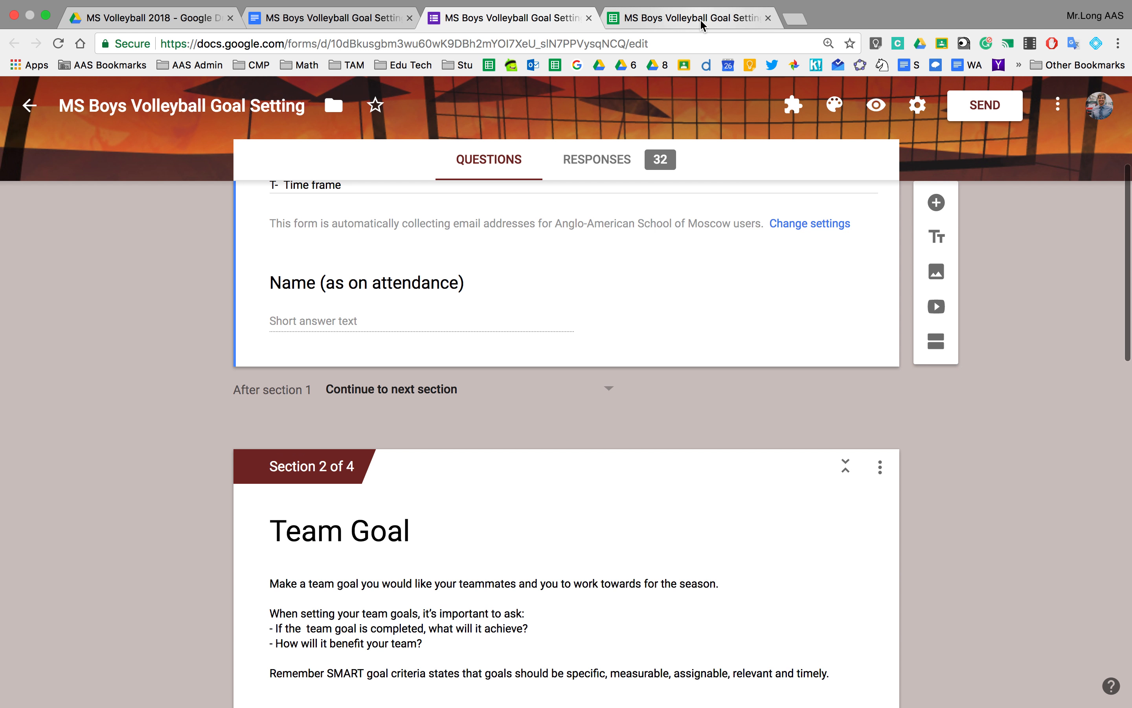
{"action": "left_click", "coordinate": [702, 21]}
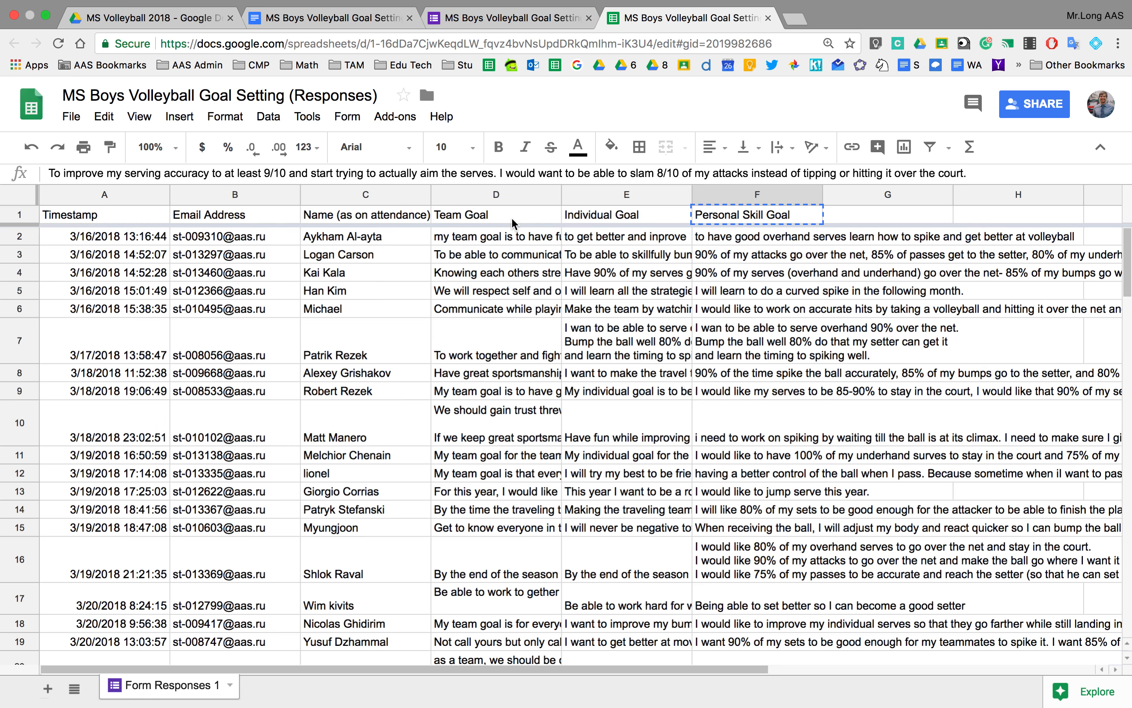
{"action": "left_click", "coordinate": [322, 19]}
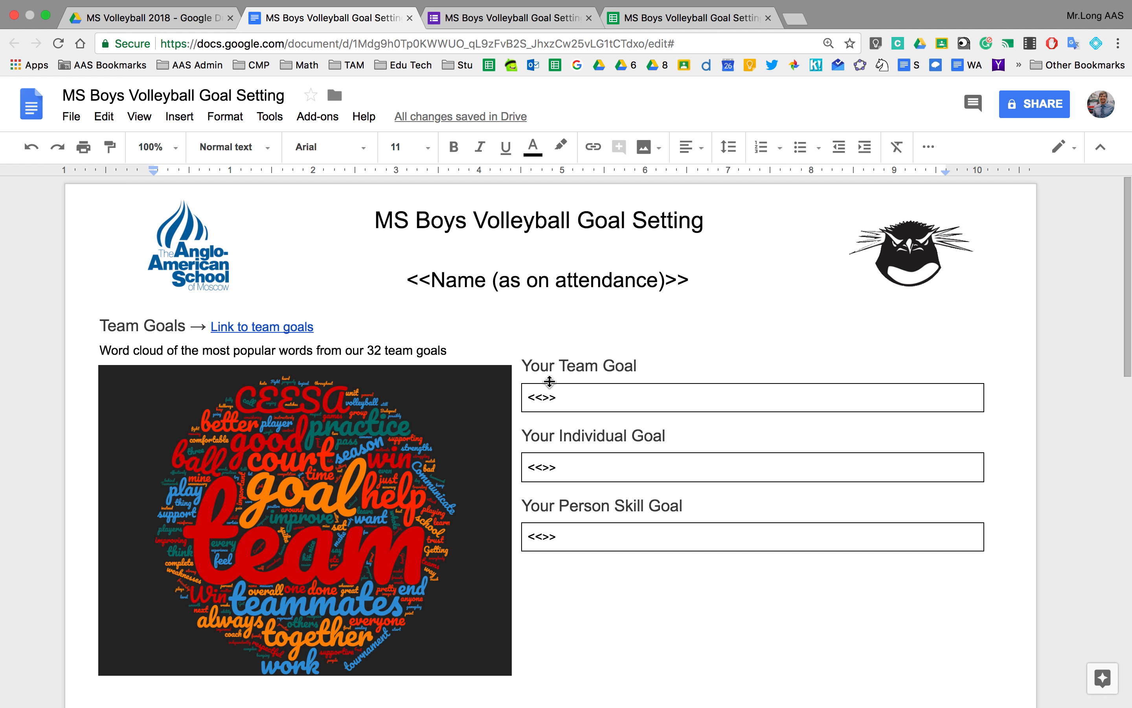
Scroll through both template pages, place the cursor in the Your Team Goal box, then return to Responses.
{"action": "scroll", "coordinate": [701, 466], "scroll_direction": "down", "scroll_amount": 3}
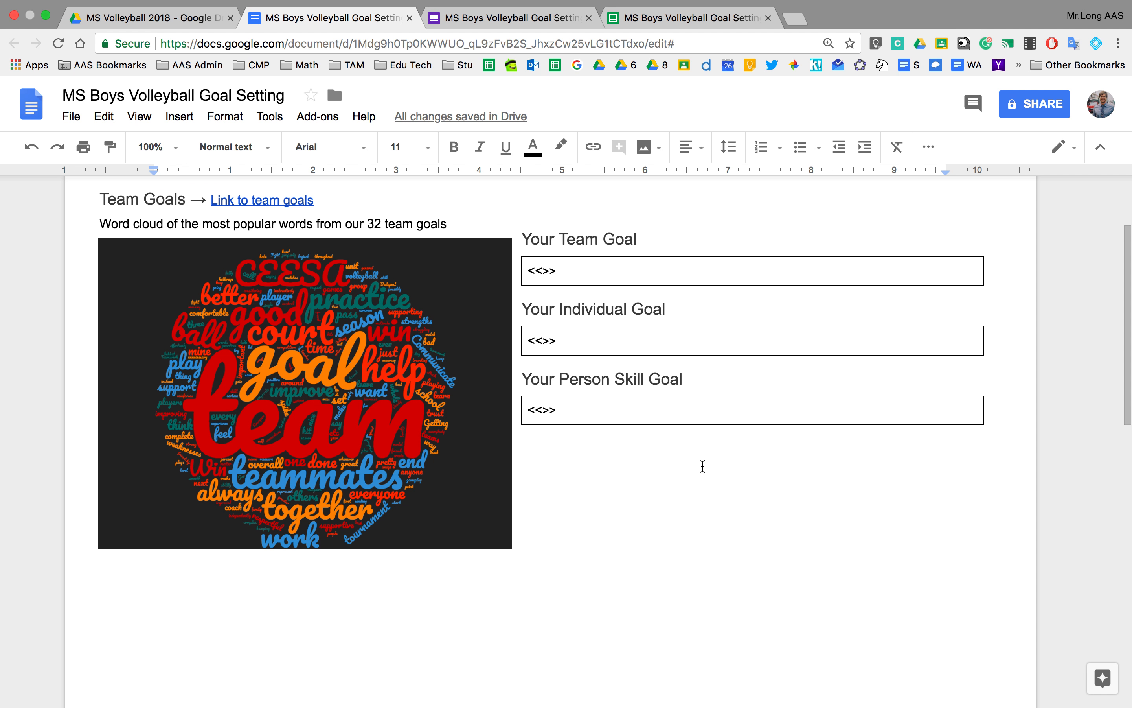
{"action": "scroll", "coordinate": [702, 466], "scroll_direction": "down", "scroll_amount": 10}
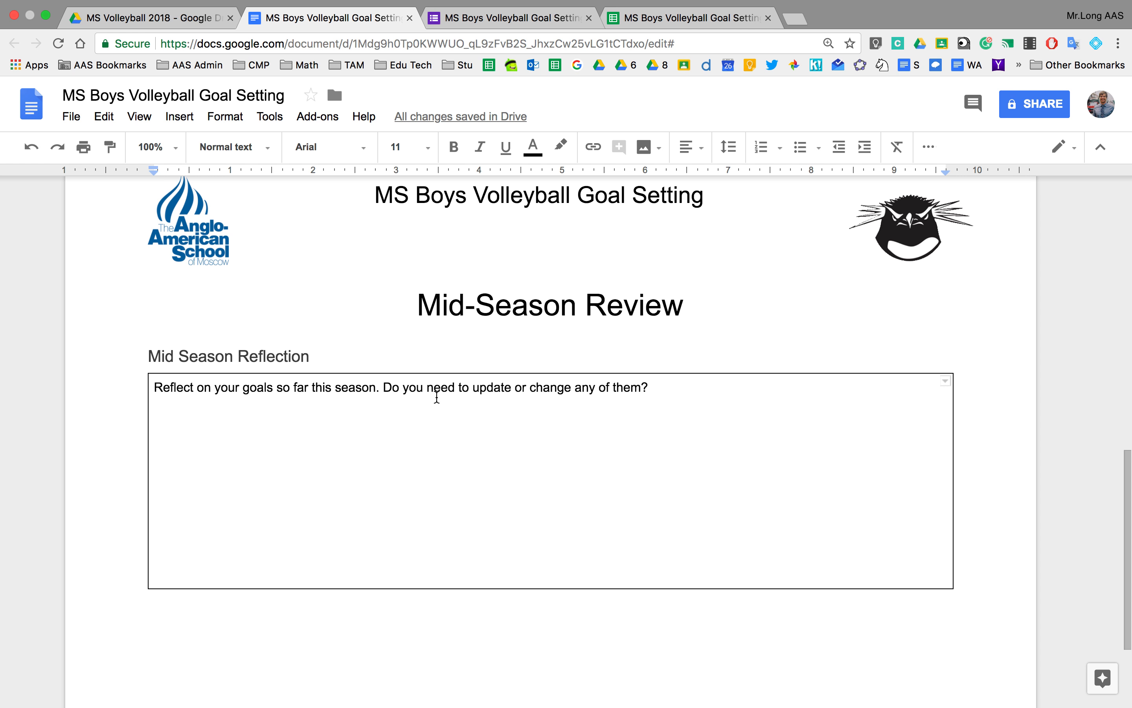
{"action": "scroll", "coordinate": [402, 477], "scroll_direction": "up", "scroll_amount": 10}
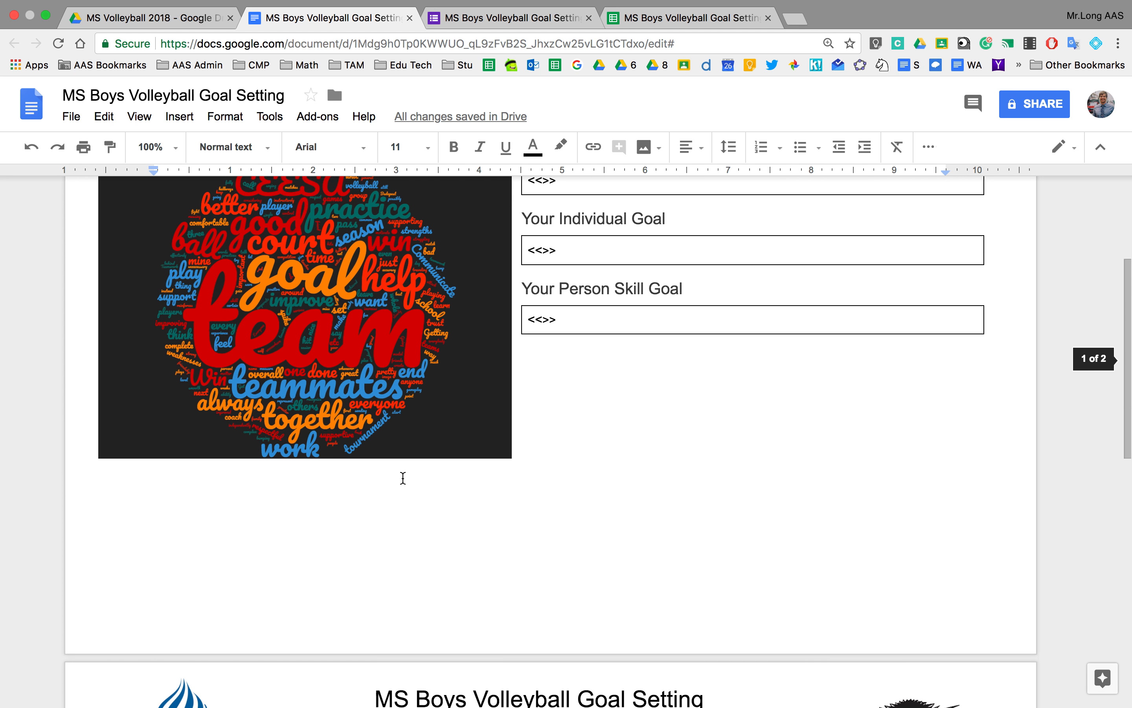
{"action": "scroll", "coordinate": [403, 479], "scroll_direction": "down", "scroll_amount": 10}
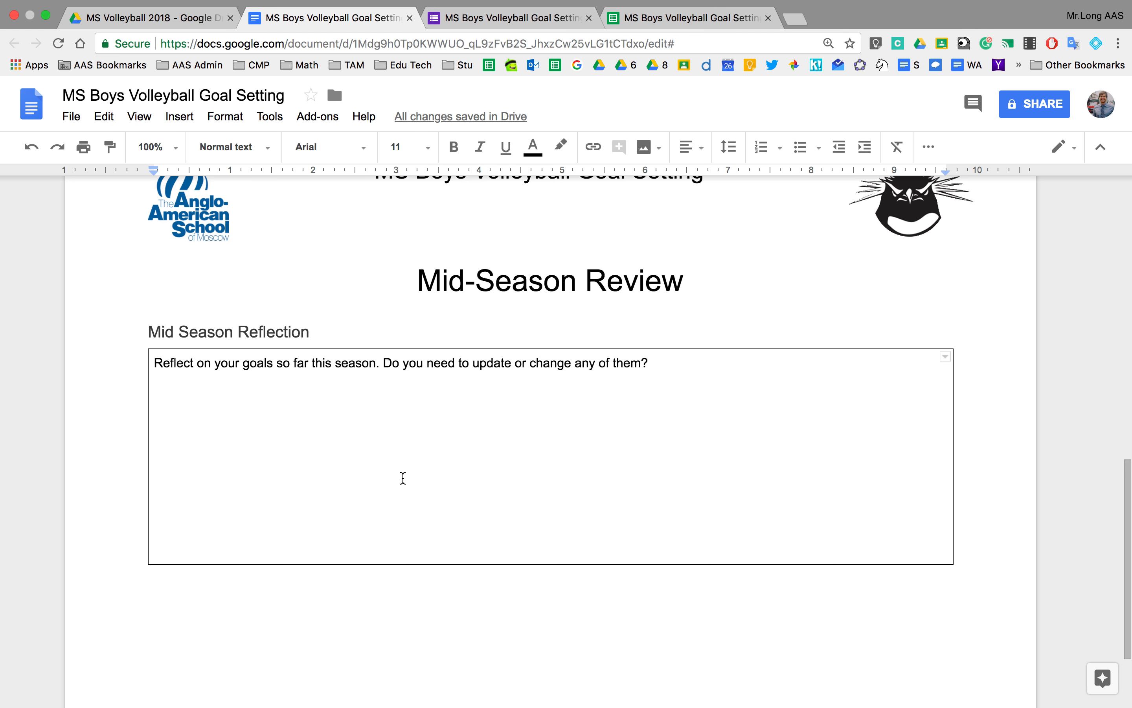
{"action": "scroll", "coordinate": [403, 478], "scroll_direction": "up", "scroll_amount": 10}
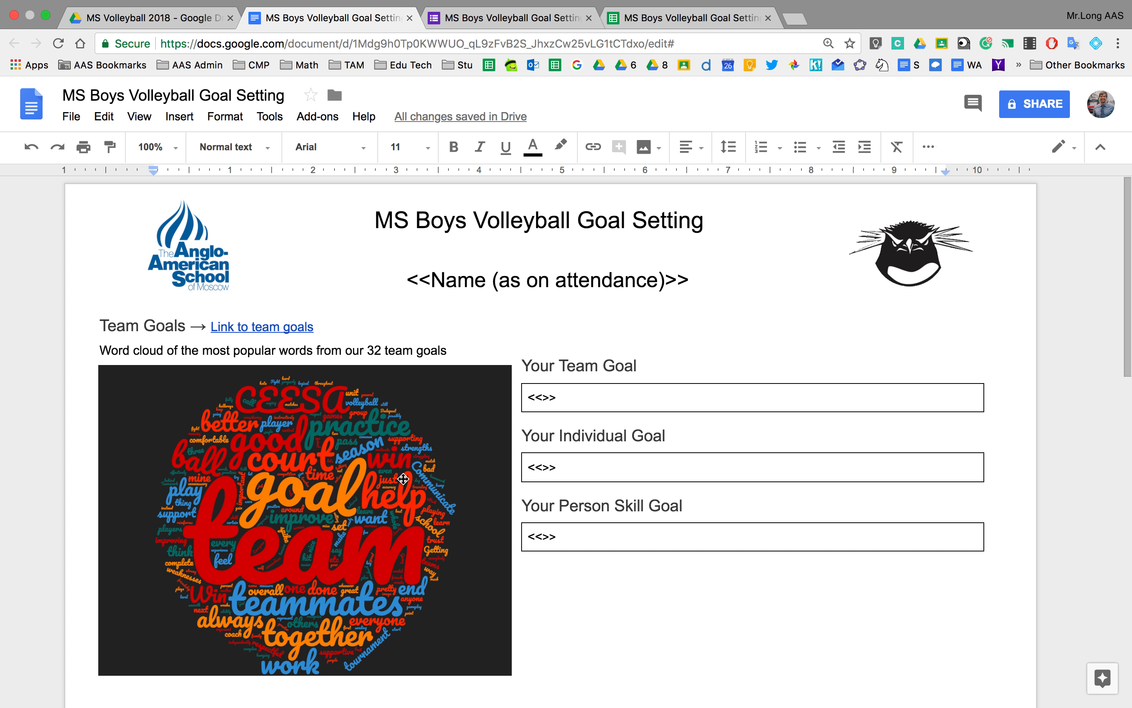
{"action": "left_click", "coordinate": [544, 396]}
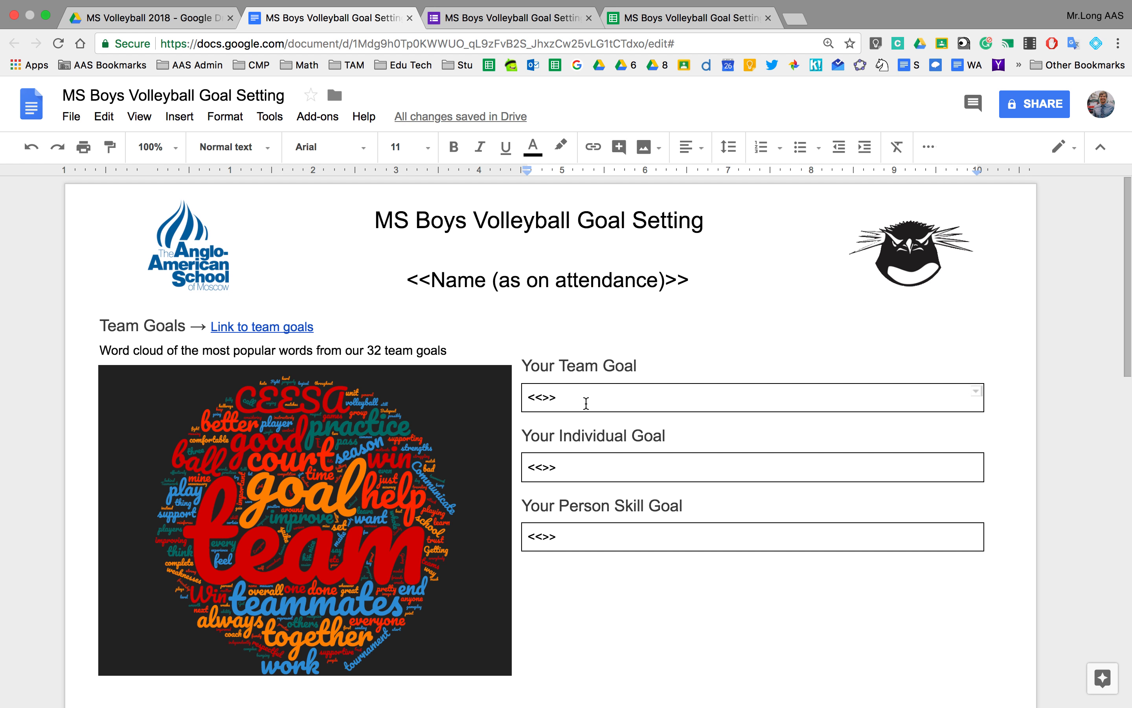
{"action": "left_click", "coordinate": [642, 17]}
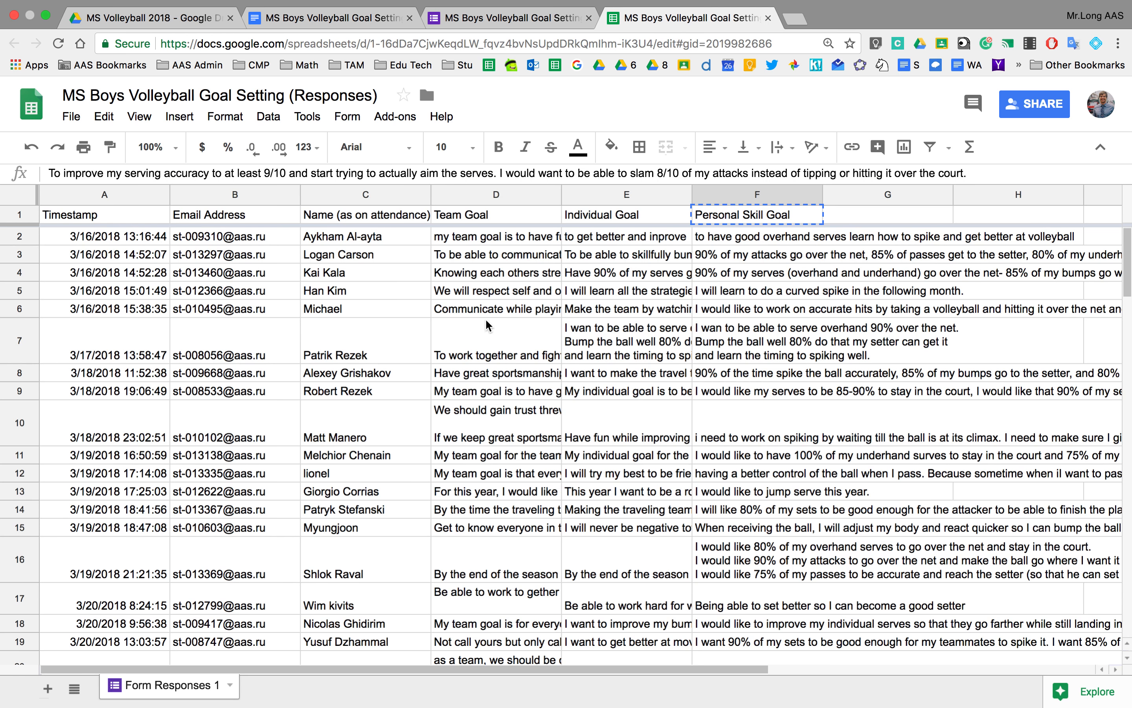
Paste the D1 and E1 headers into the template as <<Team Goal>> and <<Individual Goal>>.
{"action": "left_click", "coordinate": [468, 218]}
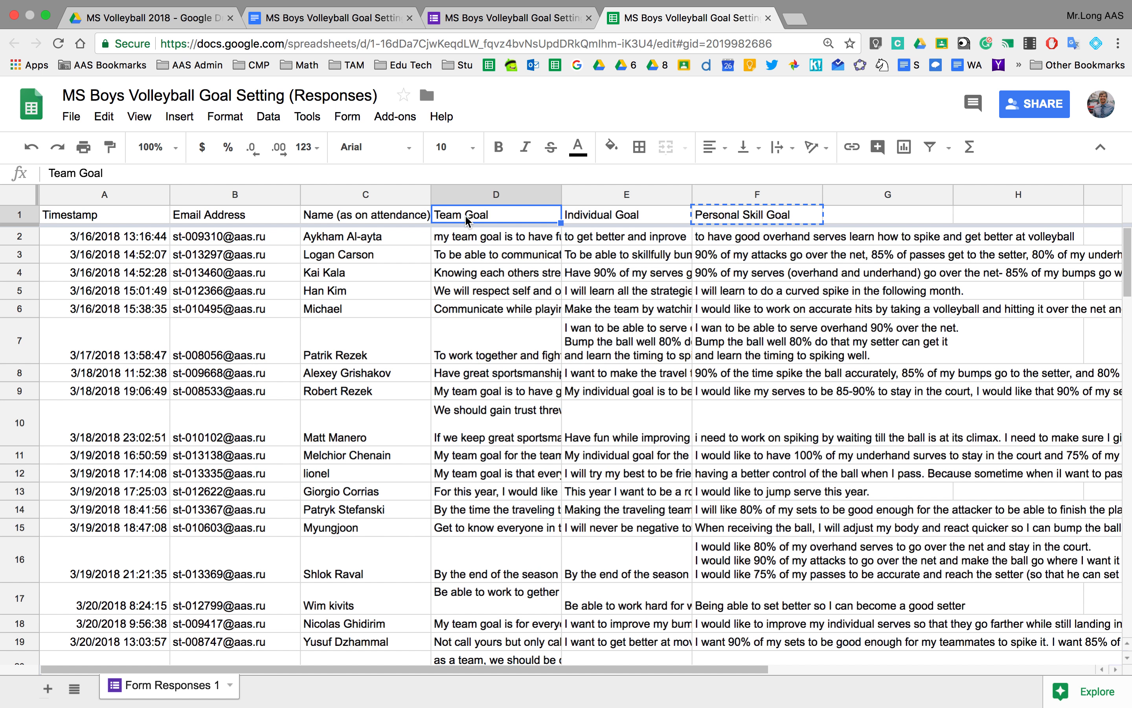
{"action": "left_click", "coordinate": [333, 18]}
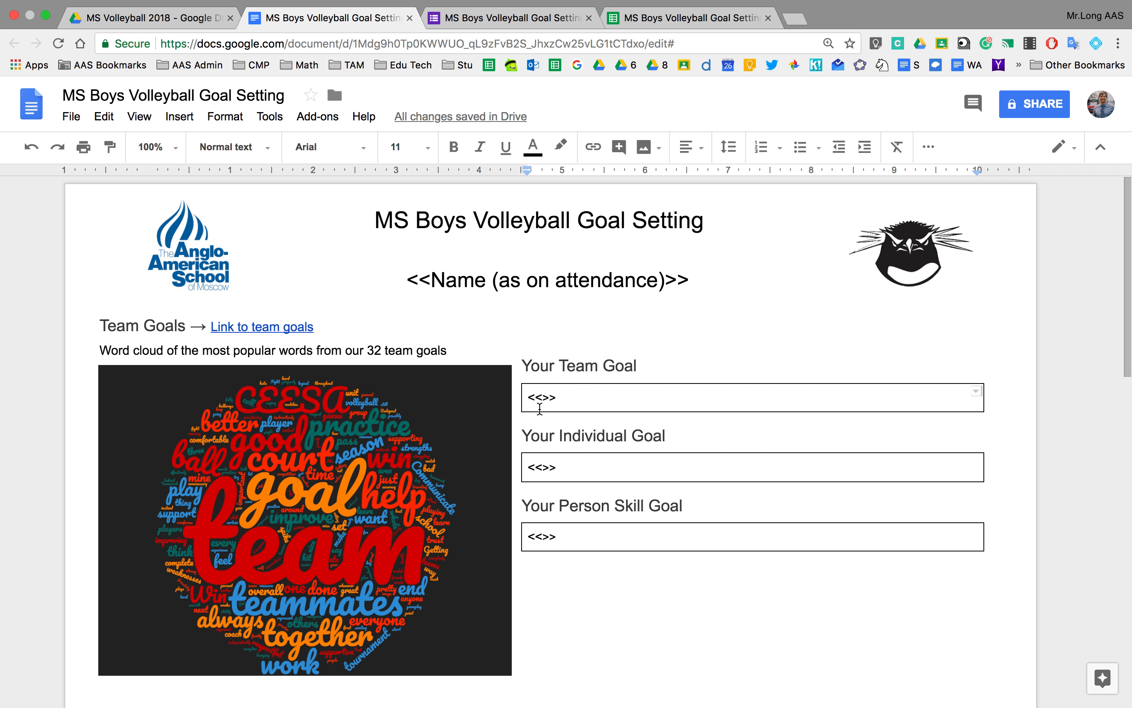
{"action": "type", "text": "Team Goal"}
{"action": "left_click", "coordinate": [724, 18]}
{"action": "left_click", "coordinate": [611, 218]}
{"action": "left_click", "coordinate": [333, 17]}
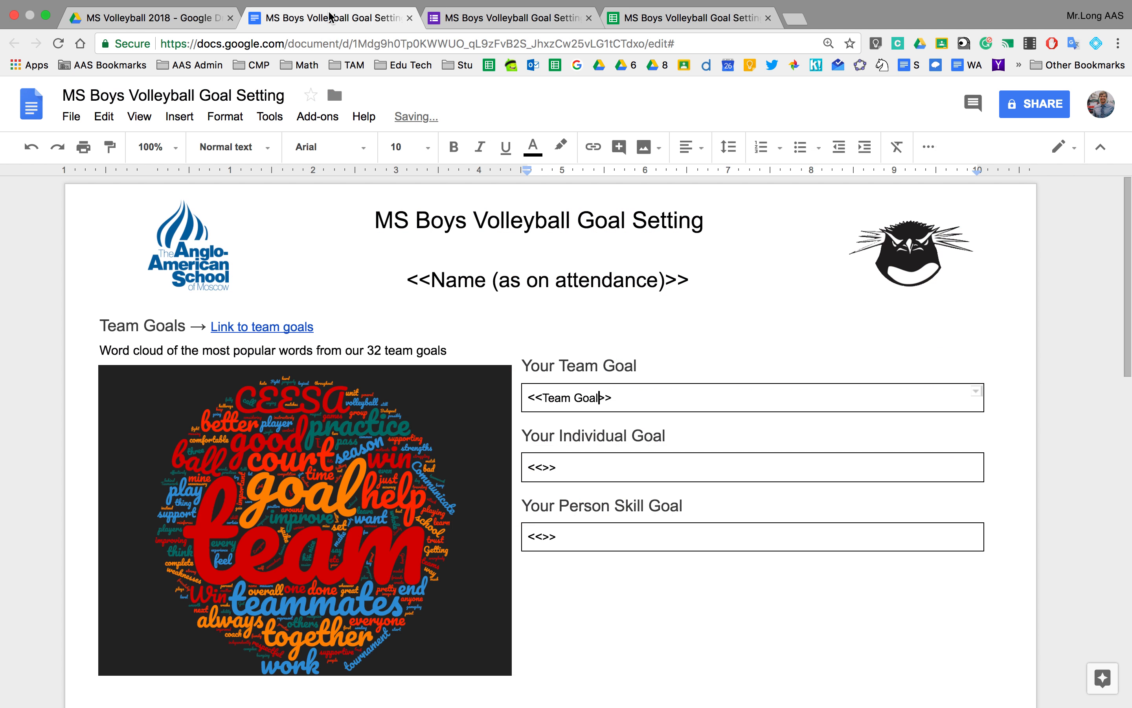
{"action": "left_click", "coordinate": [546, 467]}
{"action": "type", "text": "Individual Goal"}
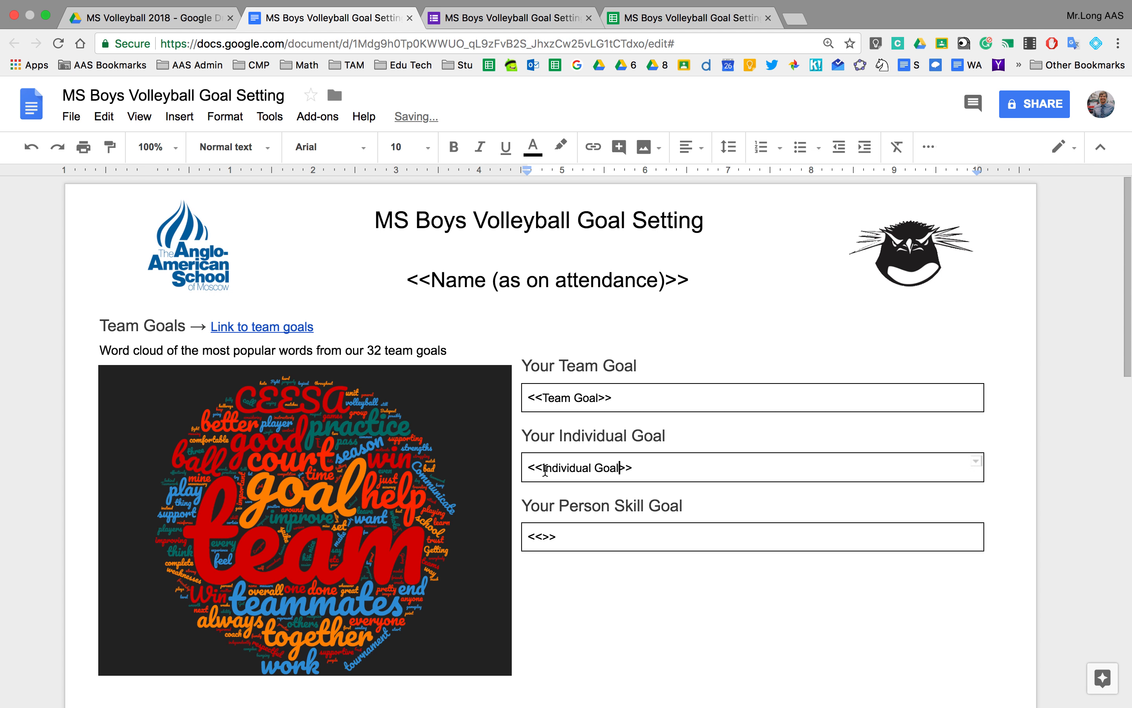
Paste the F1 header into the third box as <<Personal Skill Goal>> and review the template.
{"action": "left_click", "coordinate": [670, 21]}
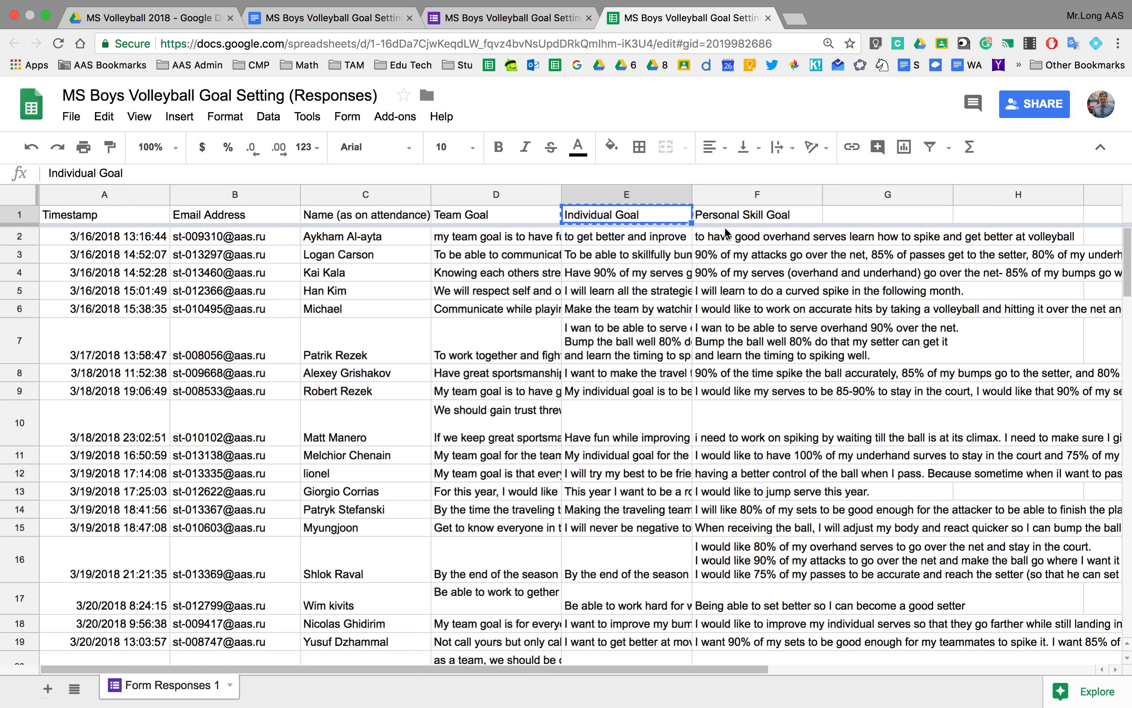
{"action": "left_click", "coordinate": [722, 215]}
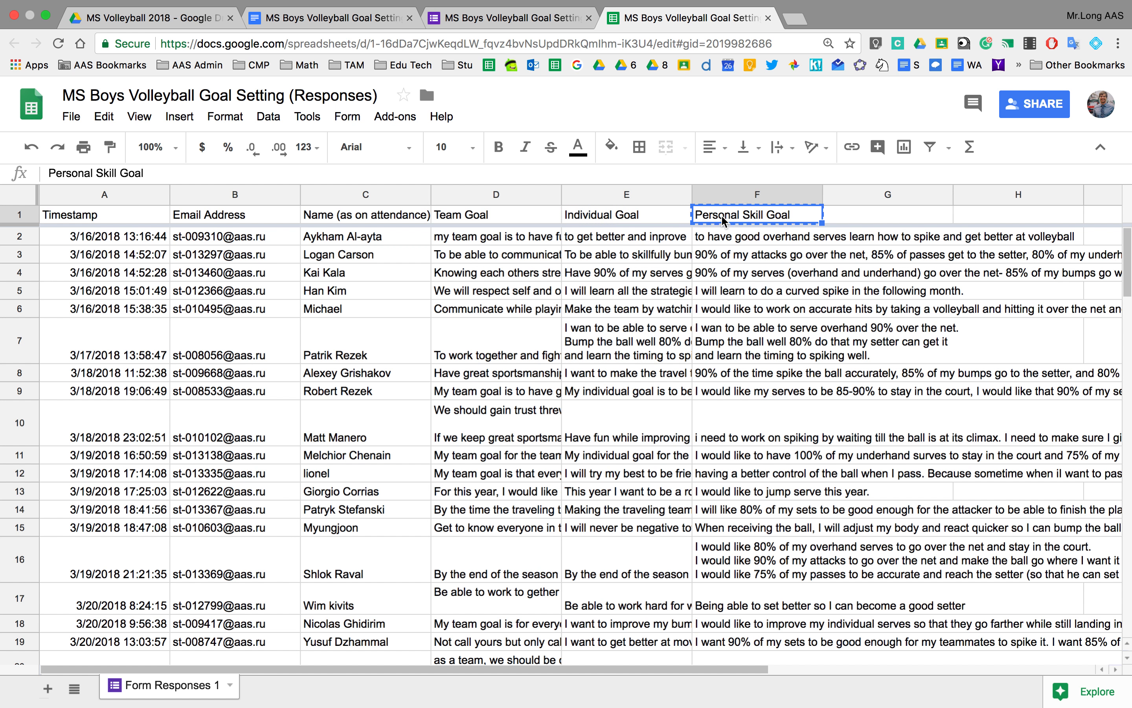
{"action": "left_click", "coordinate": [369, 22]}
{"action": "left_click", "coordinate": [542, 538]}
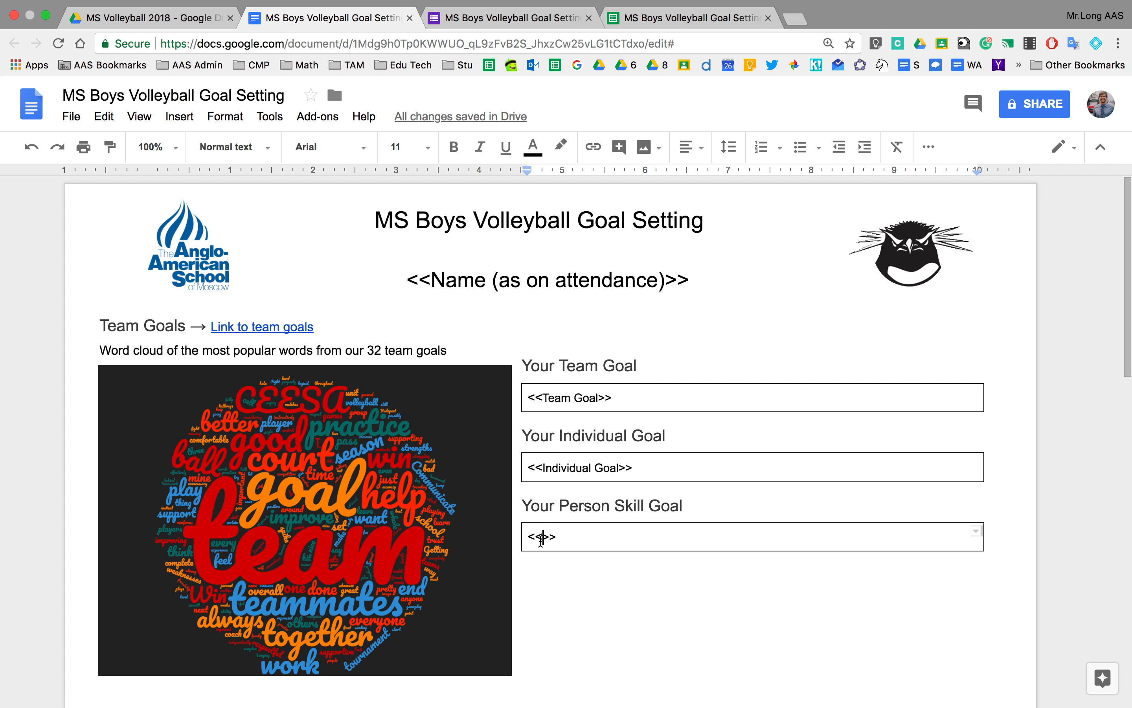
{"action": "type", "text": "Personal Skill Goal"}
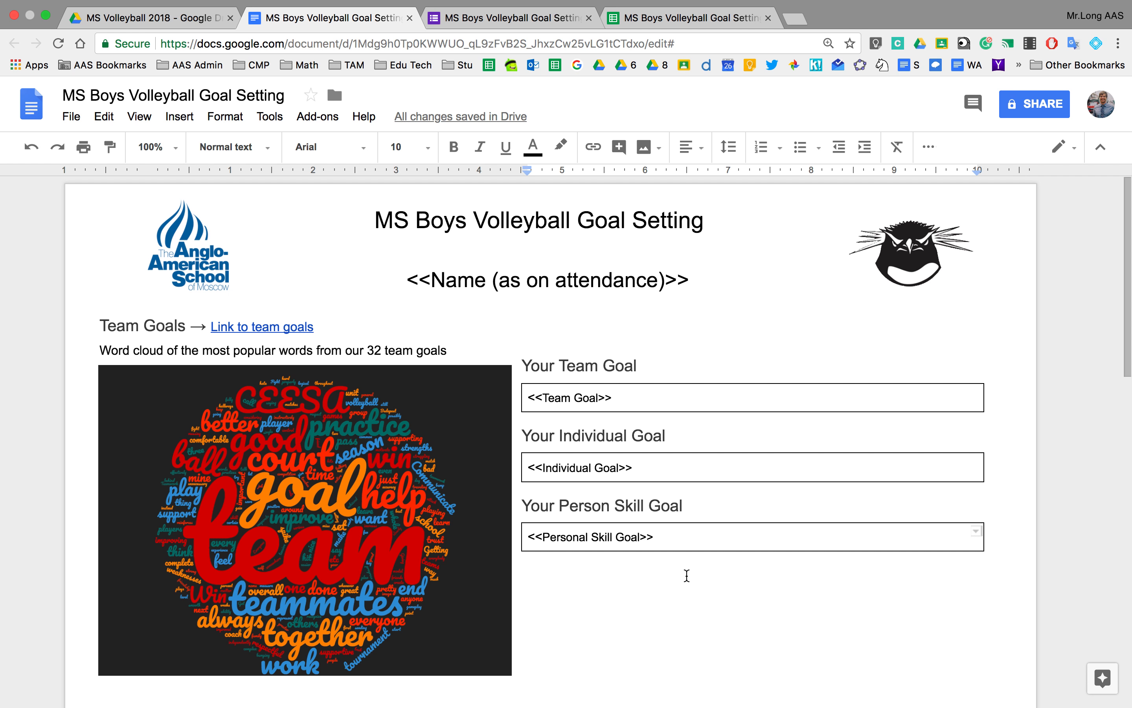
{"action": "scroll", "coordinate": [686, 575], "scroll_direction": "down", "scroll_amount": 2}
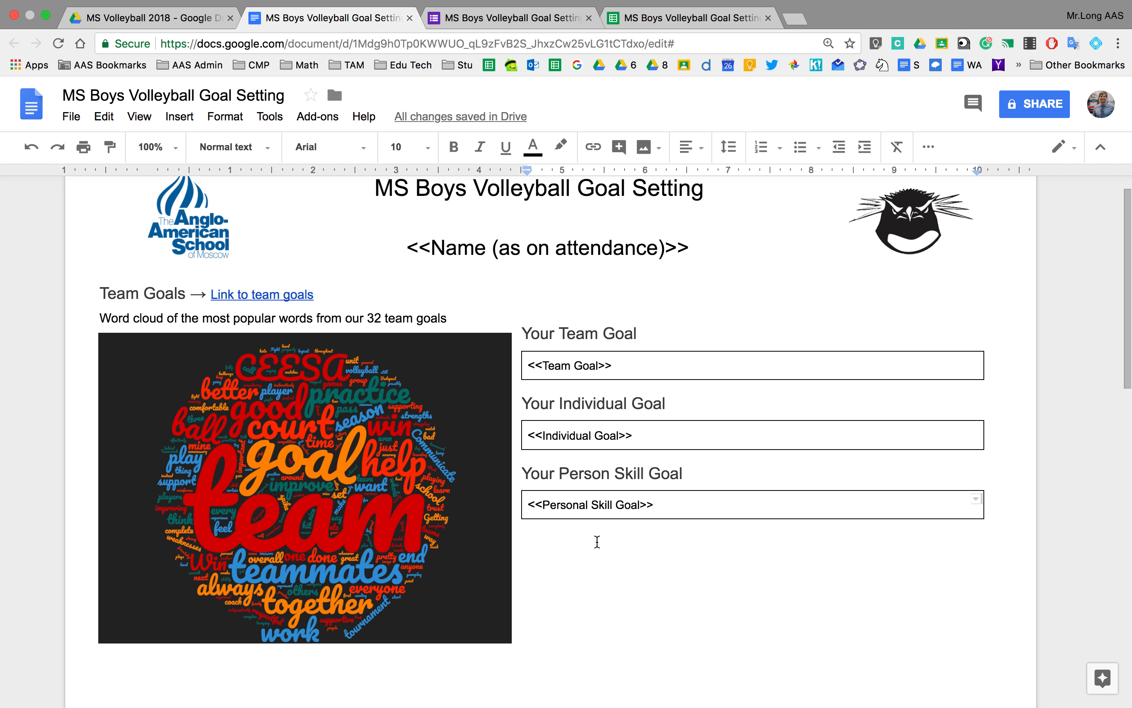
{"action": "scroll", "coordinate": [597, 541], "scroll_direction": "down", "scroll_amount": 15}
{"action": "scroll", "coordinate": [409, 280], "scroll_direction": "up", "scroll_amount": 15}
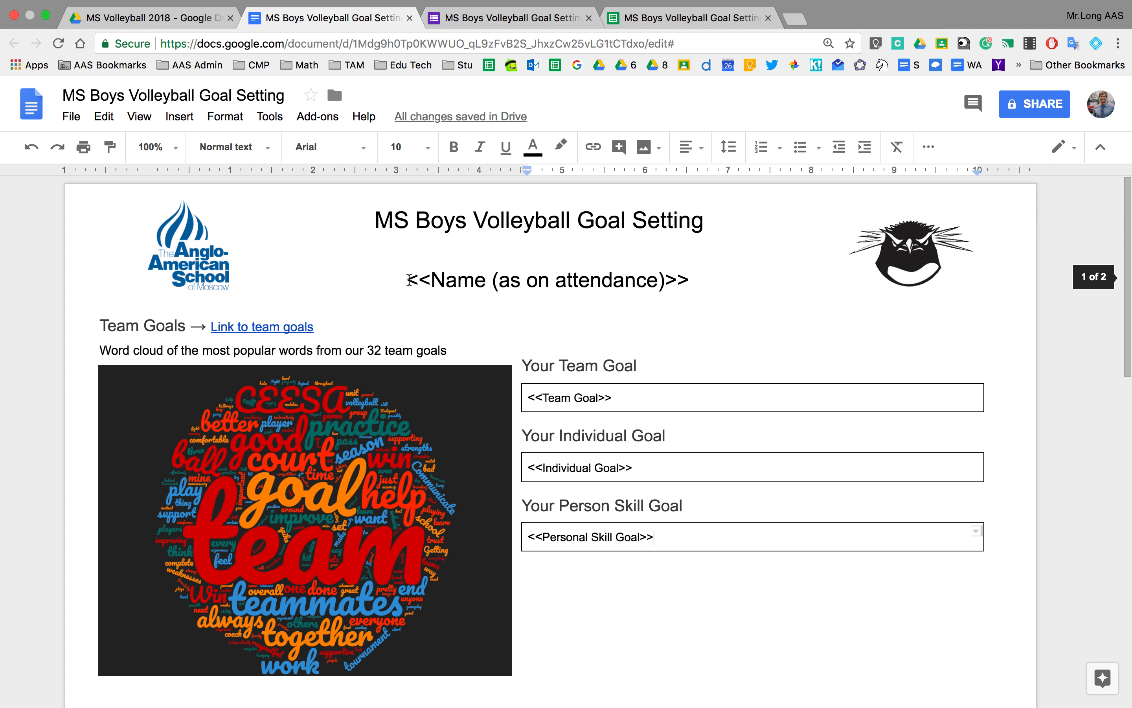
{"action": "left_click", "coordinate": [180, 20]}
Browse the MS Volleyball 2018 Drive folder, then bring up the goal-setting template document again.
{"action": "double_click", "coordinate": [302, 242]}
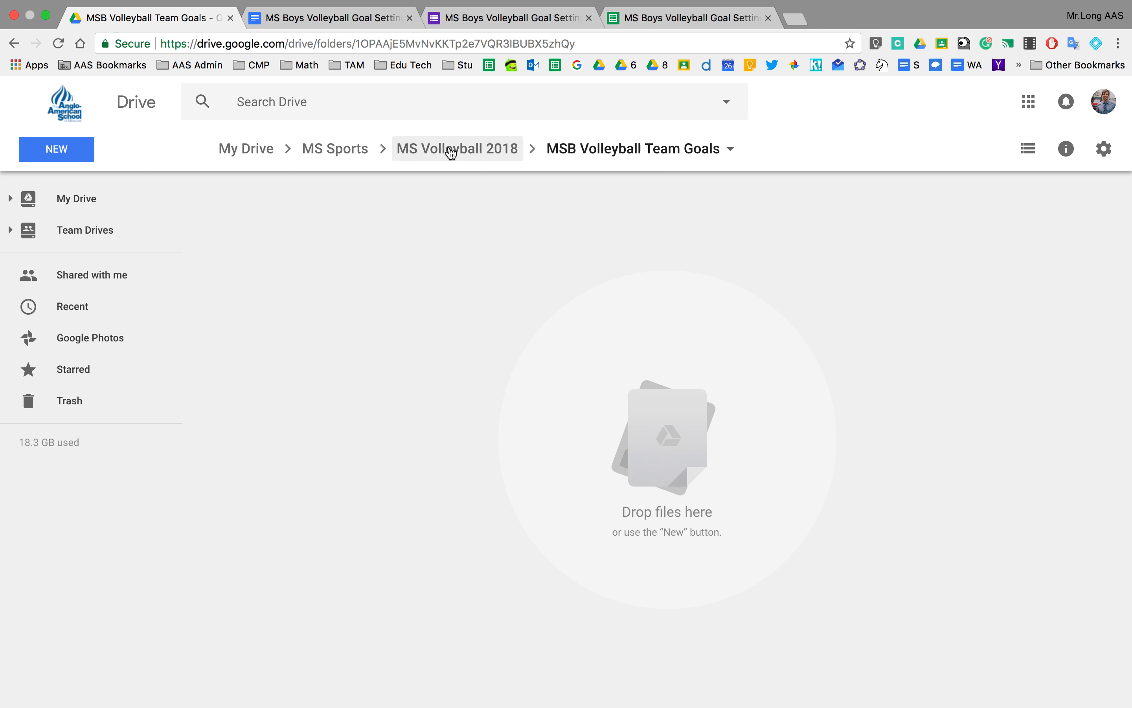
{"action": "left_click", "coordinate": [451, 149]}
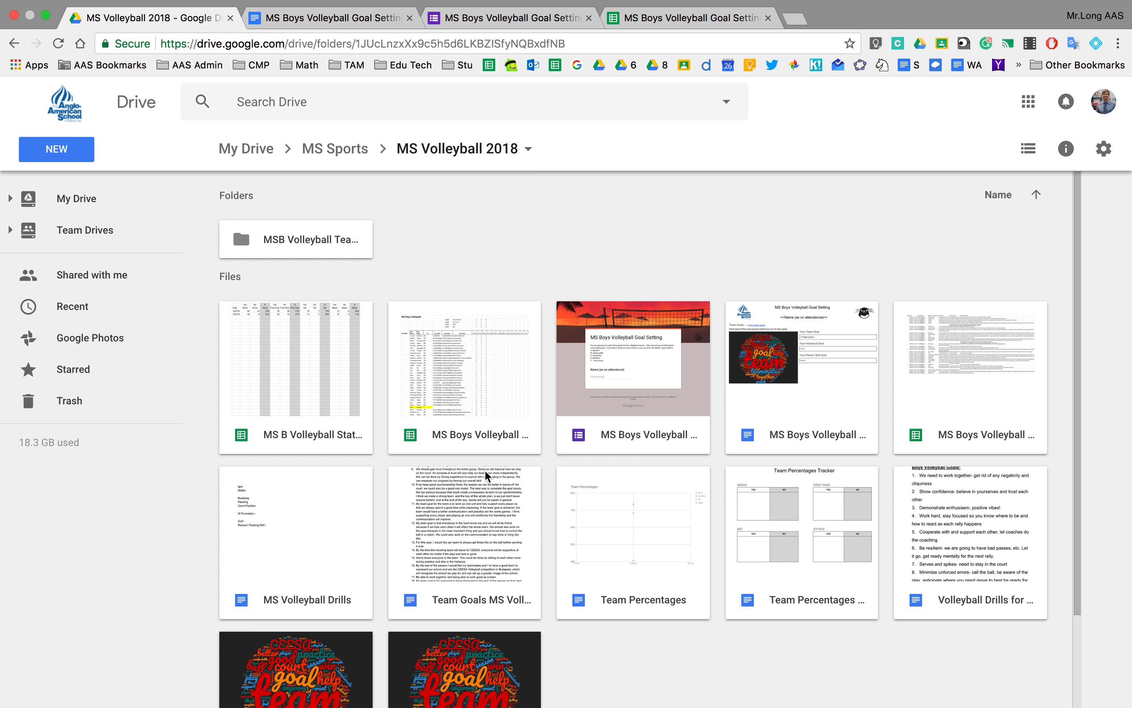
{"action": "left_click", "coordinate": [350, 19]}
{"action": "left_click", "coordinate": [157, 19]}
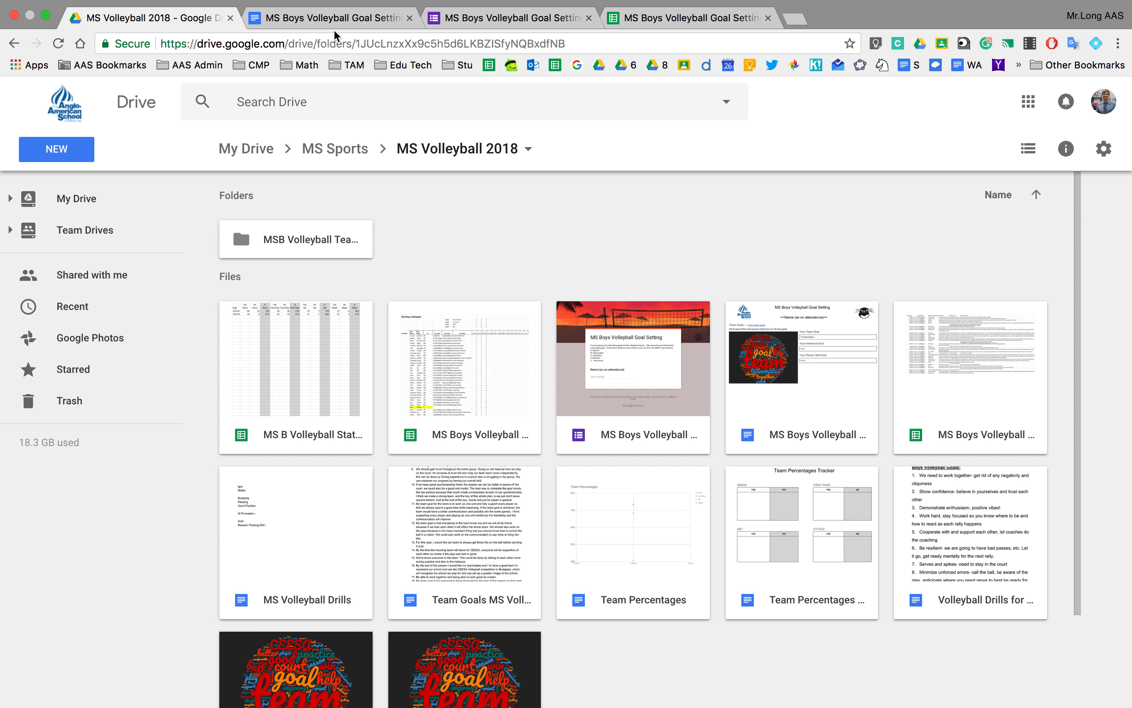
{"action": "left_click", "coordinate": [312, 35]}
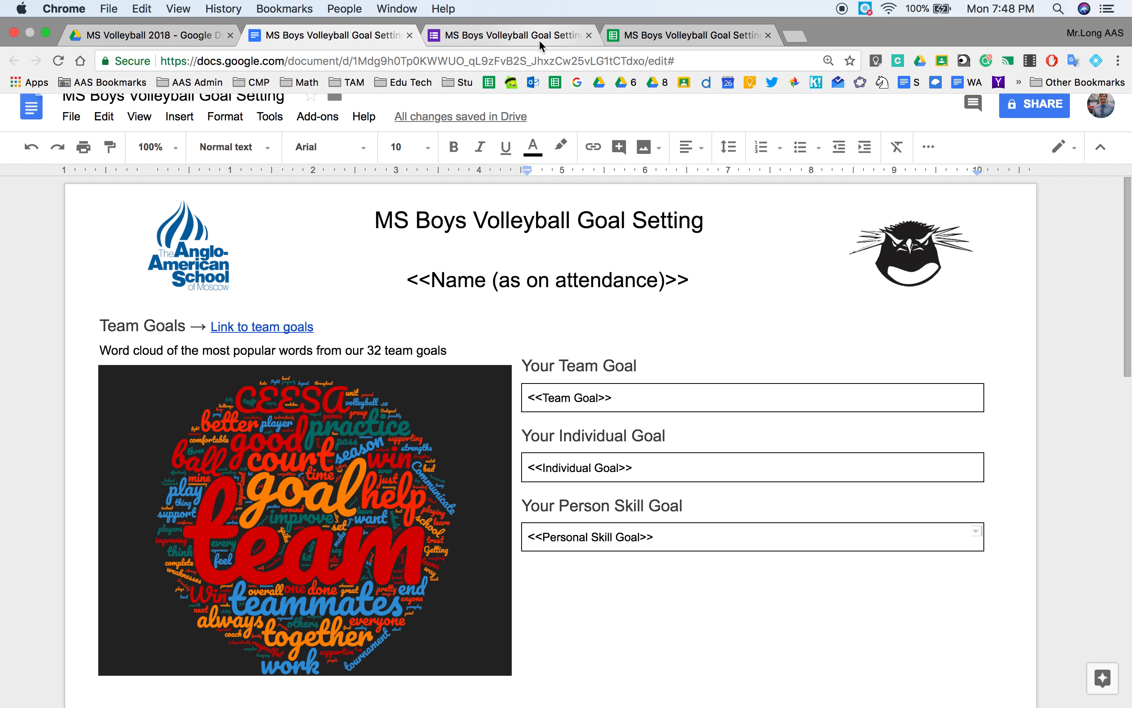
Launch autoCrat from Add-ons on the MS Boys Volleyball Goal Setting (Responses) spreadsheet.
{"action": "left_click", "coordinate": [667, 36]}
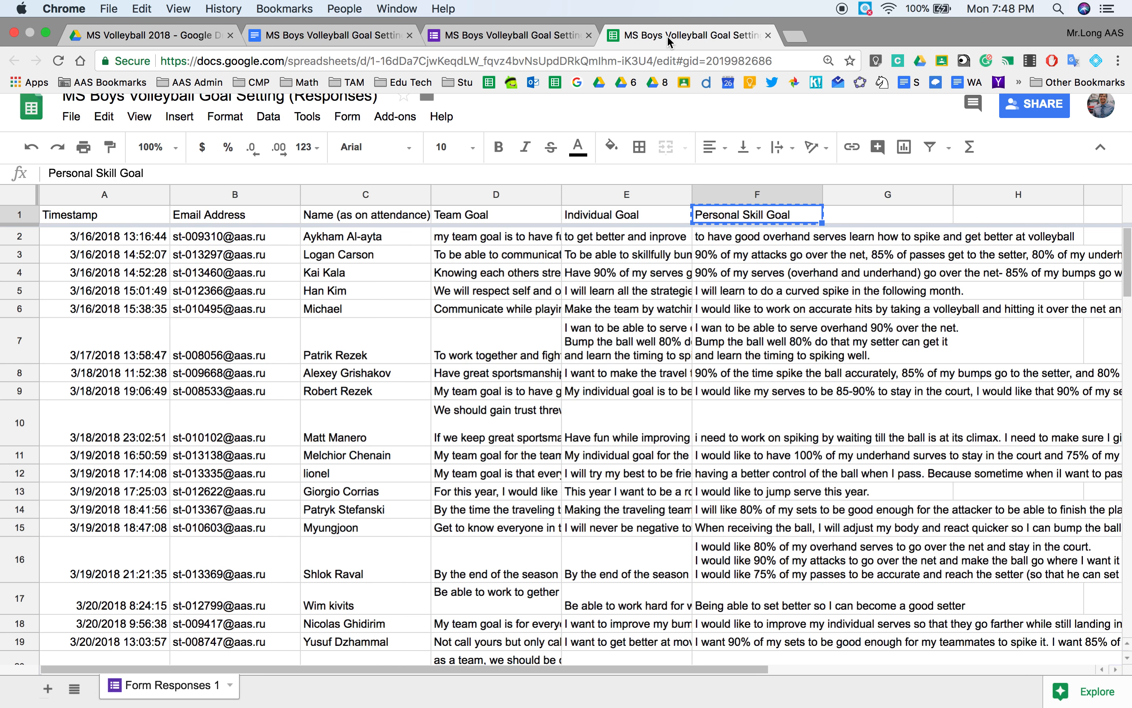
{"action": "left_click", "coordinate": [390, 117]}
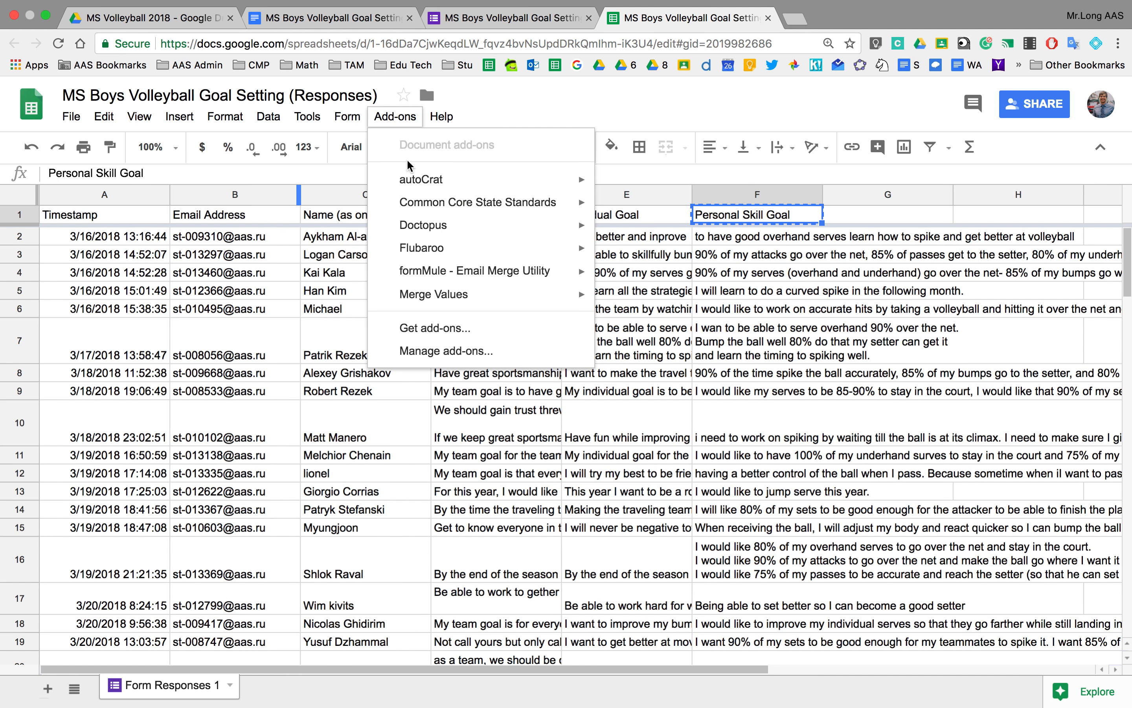
{"action": "mouse_move", "coordinate": [411, 178]}
{"action": "left_click", "coordinate": [616, 185]}
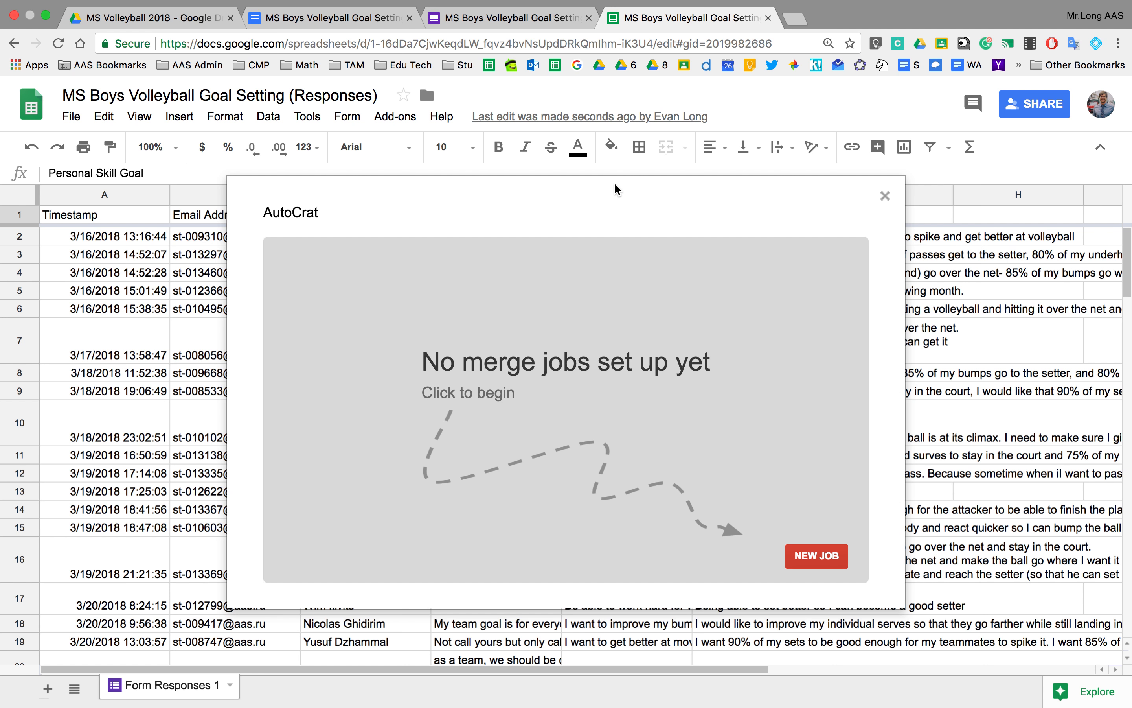
Create a new autoCrat job named 'MS Boys Volleyball Goal Setting'.
{"action": "left_click", "coordinate": [825, 556]}
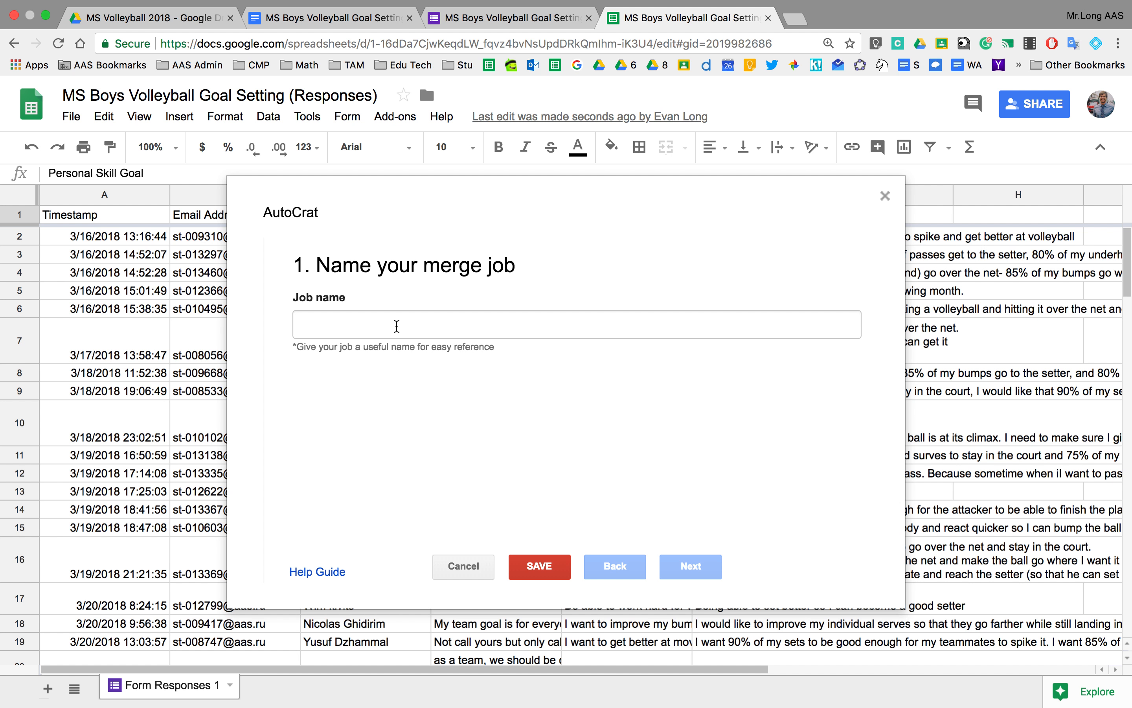
{"action": "left_click", "coordinate": [397, 327]}
{"action": "type", "text": "MS Boys Volleyball Goal Setting"}
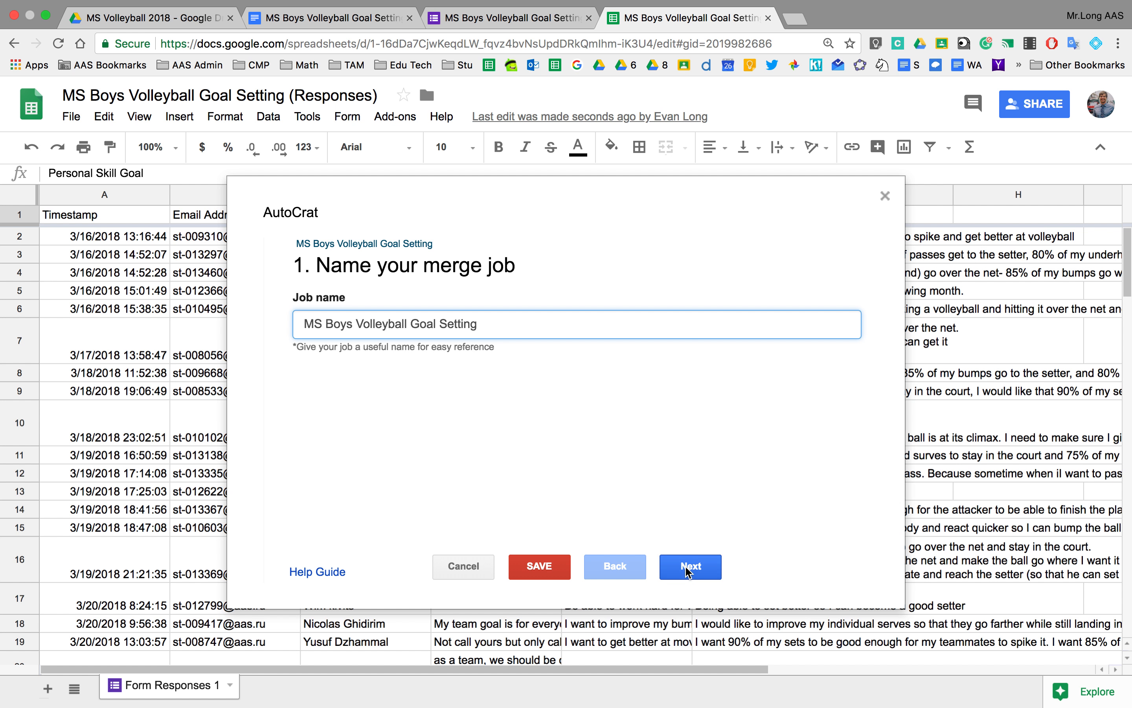
{"action": "left_click", "coordinate": [689, 565]}
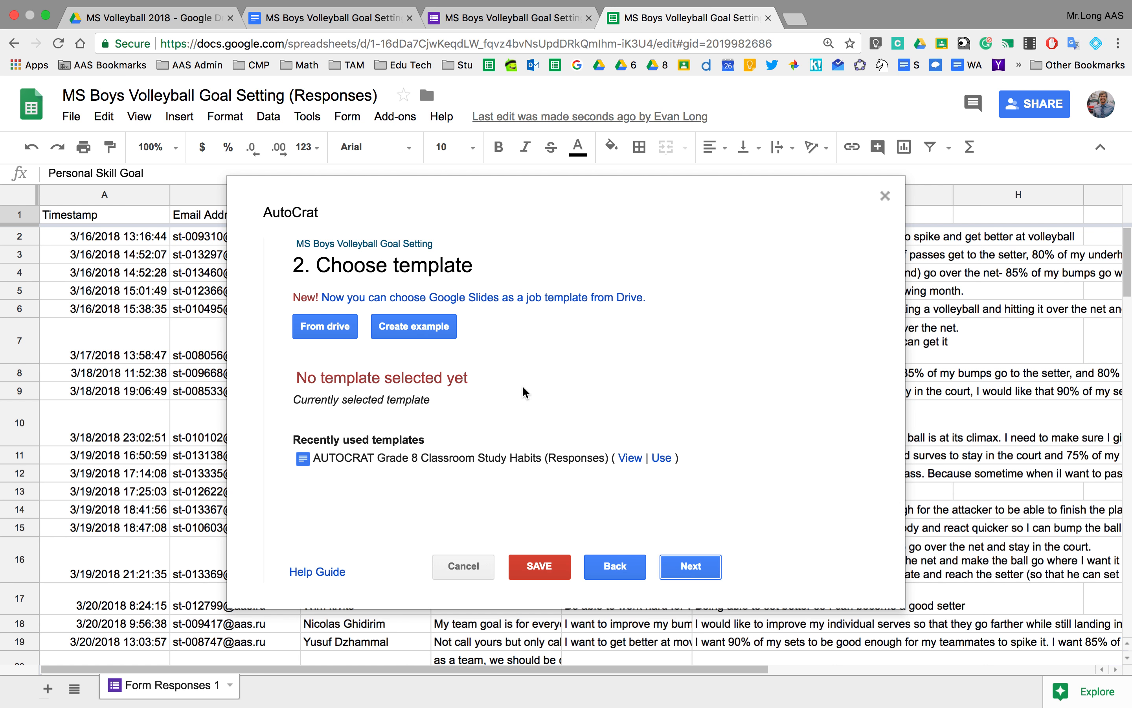
Choose the MS Boys Volleyball Goal Setting document from Drive as the job's template.
{"action": "left_click", "coordinate": [330, 334]}
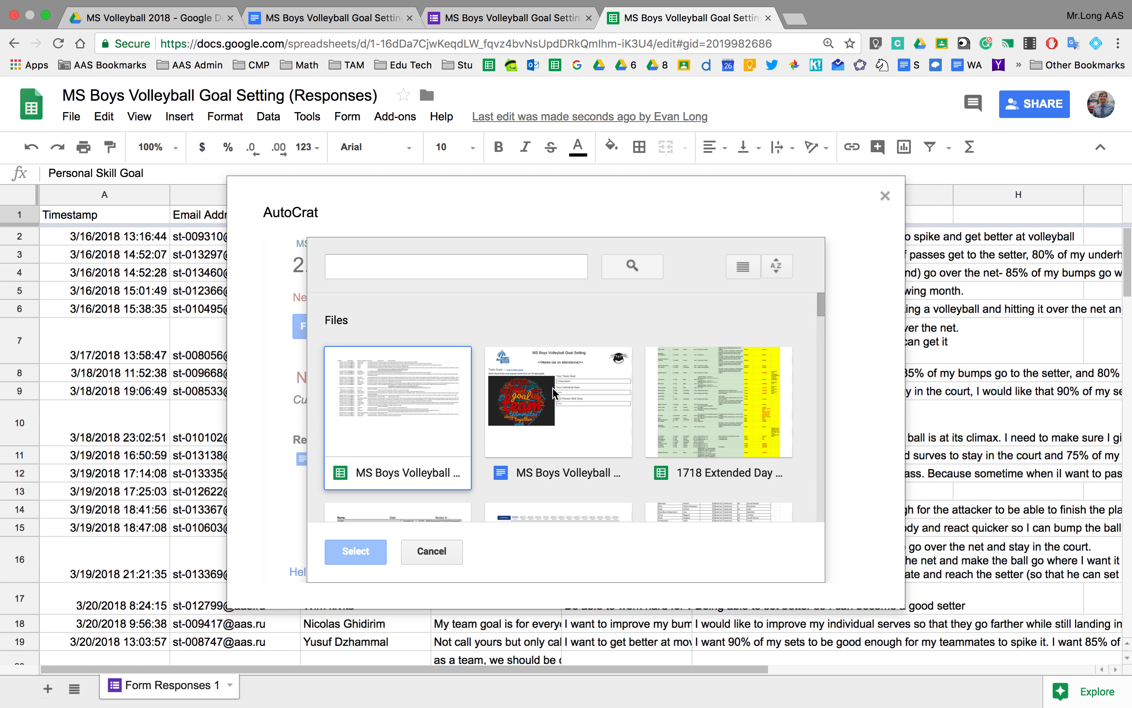
{"action": "left_click", "coordinate": [521, 430]}
{"action": "left_click", "coordinate": [357, 553]}
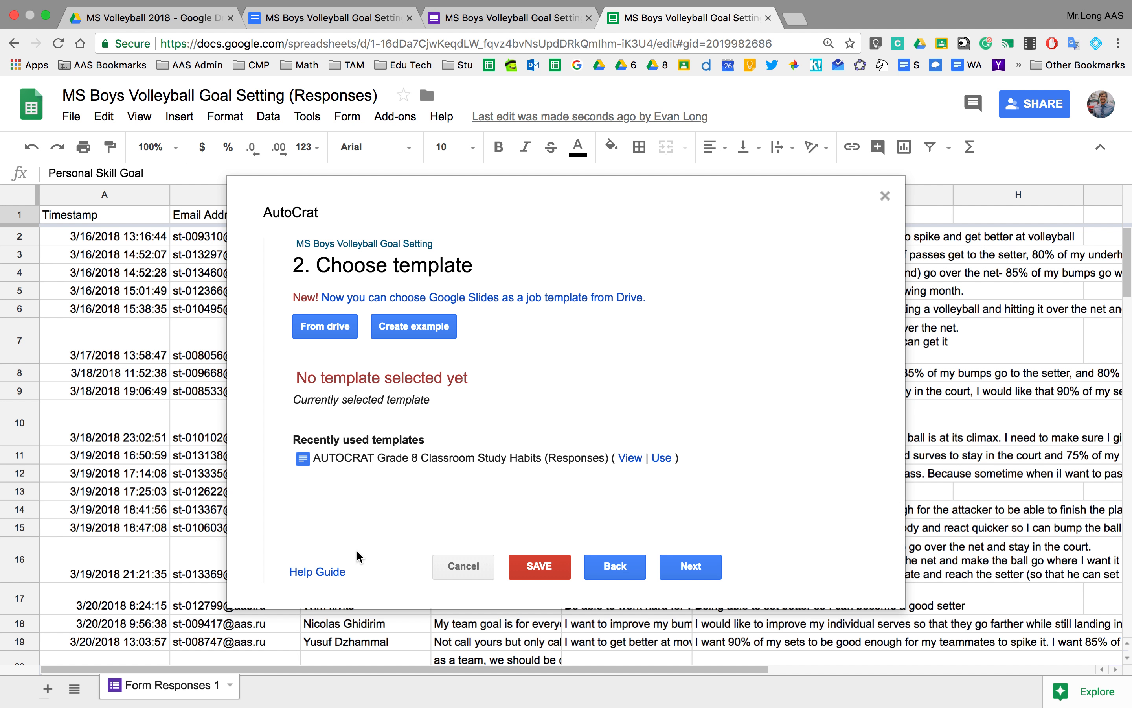
{"action": "left_click", "coordinate": [685, 571]}
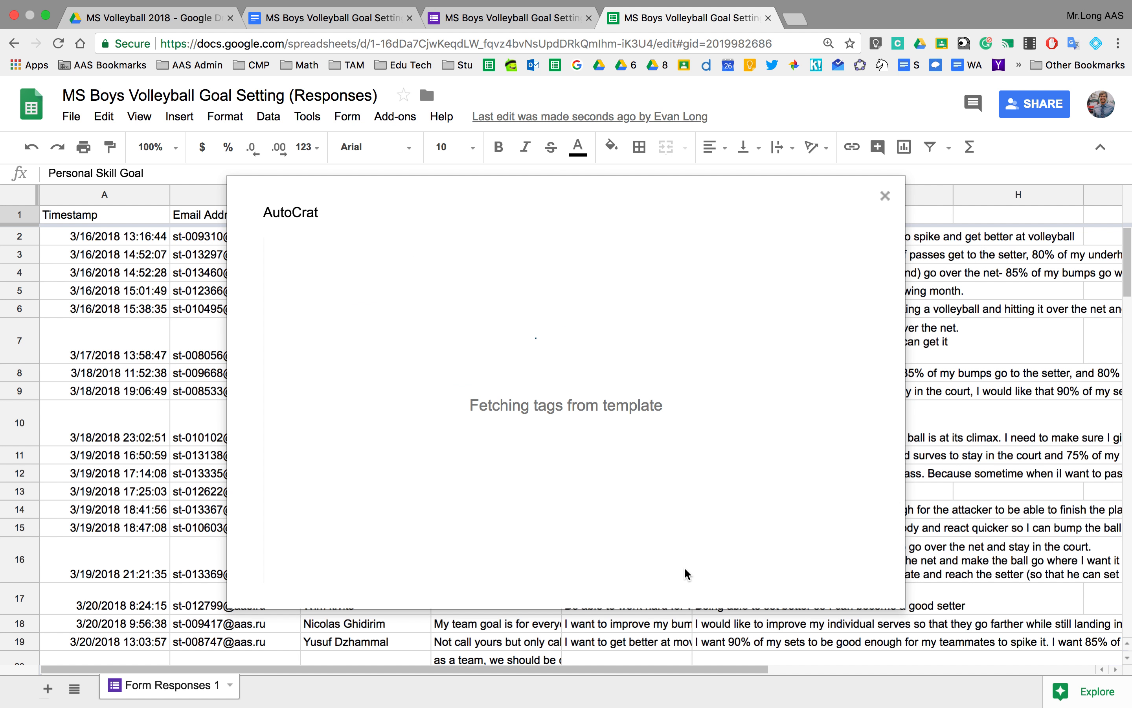
Review the template's merge tags in the document, then return to autoCrat's mapping step.
{"action": "left_click", "coordinate": [327, 17]}
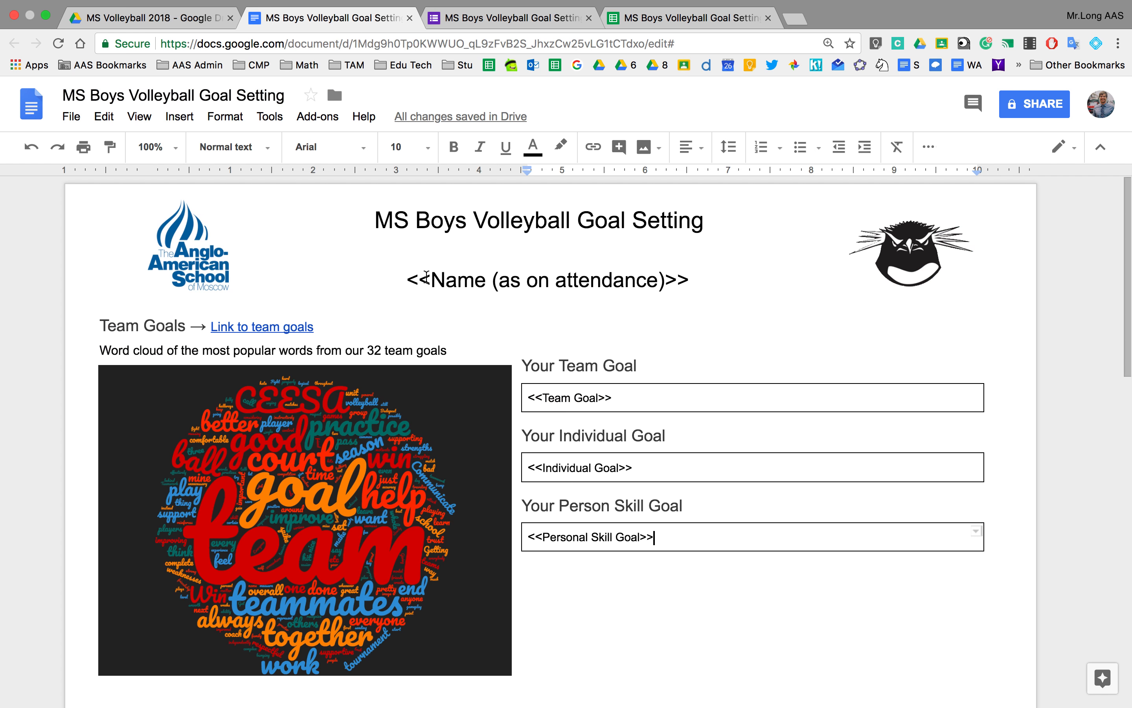
{"action": "scroll", "coordinate": [611, 410], "scroll_direction": "down", "scroll_amount": 6}
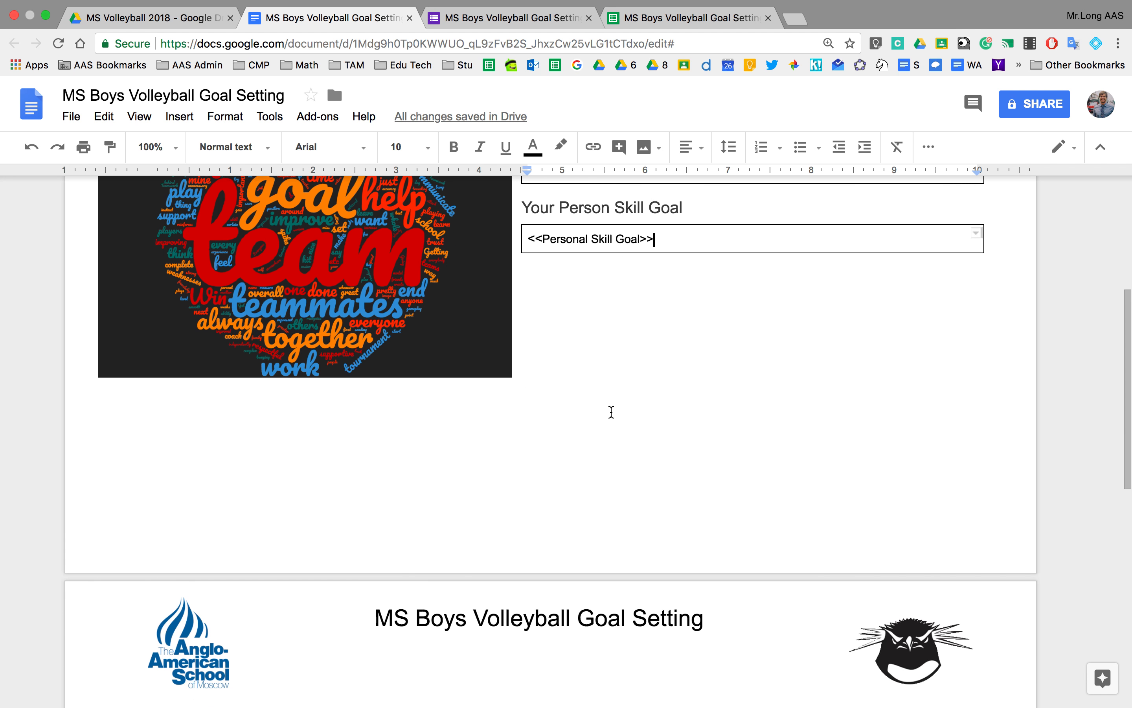
{"action": "scroll", "coordinate": [611, 411], "scroll_direction": "up", "scroll_amount": 7}
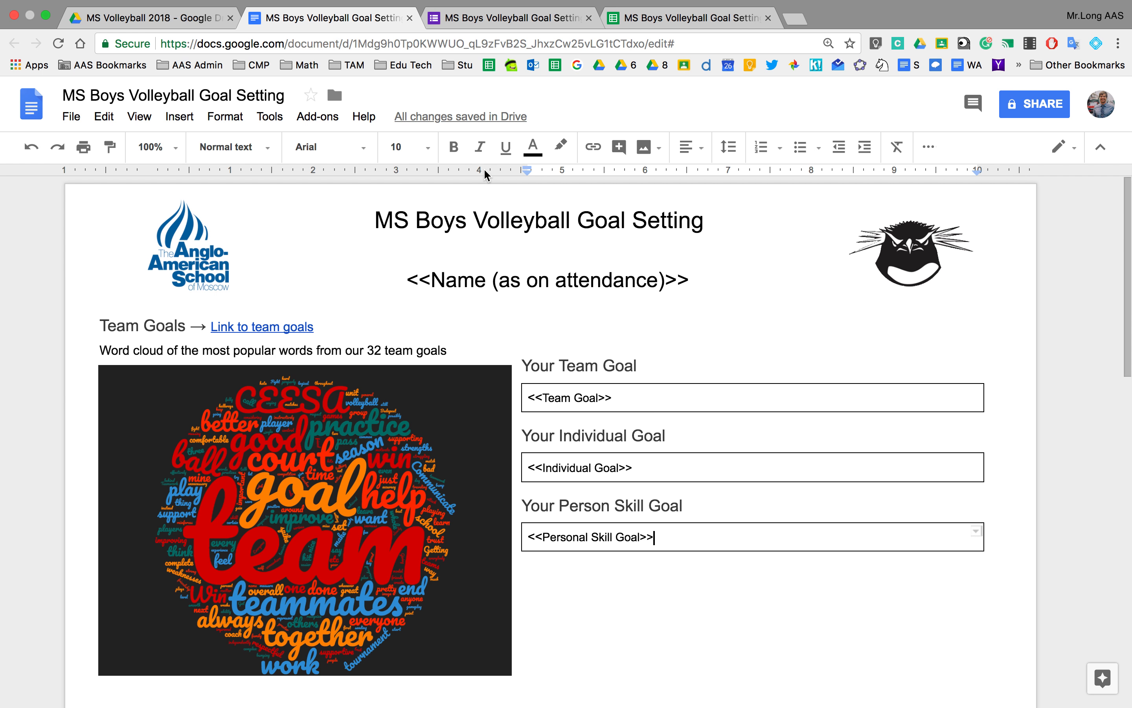
{"action": "left_click", "coordinate": [655, 19]}
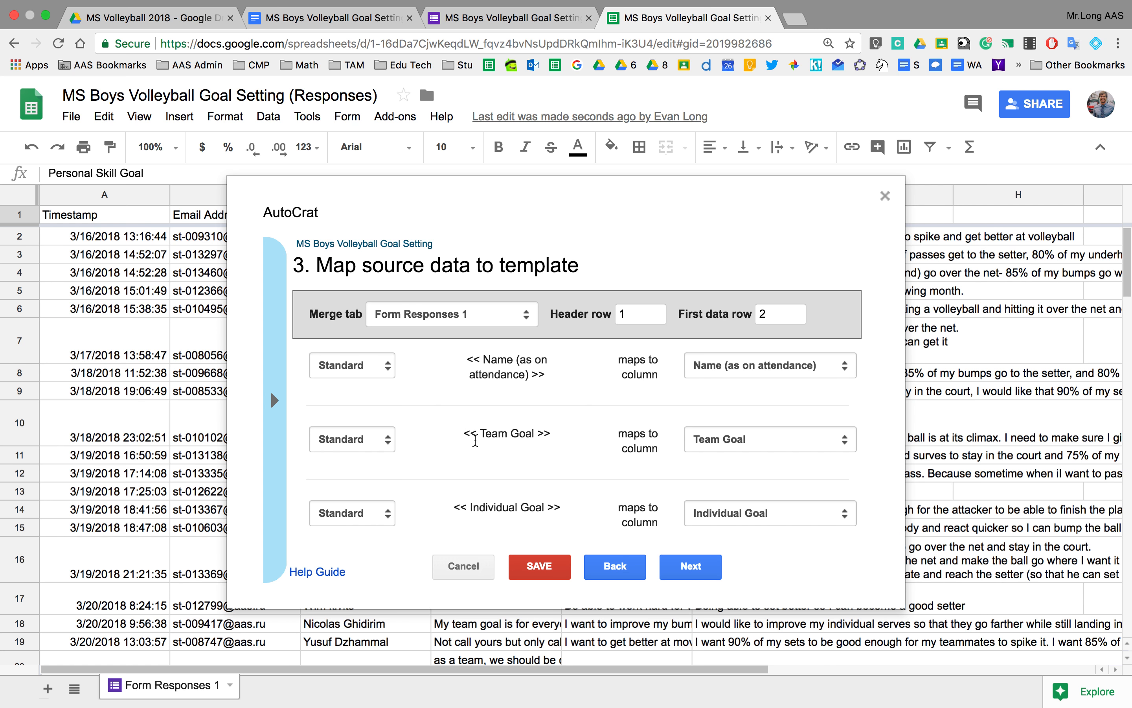
Inspect the tag-to-column mapping list, highlighting the Name (as on attendance) tag.
{"action": "left_click_drag", "start_coordinate": [467, 359], "coordinate": [545, 374]}
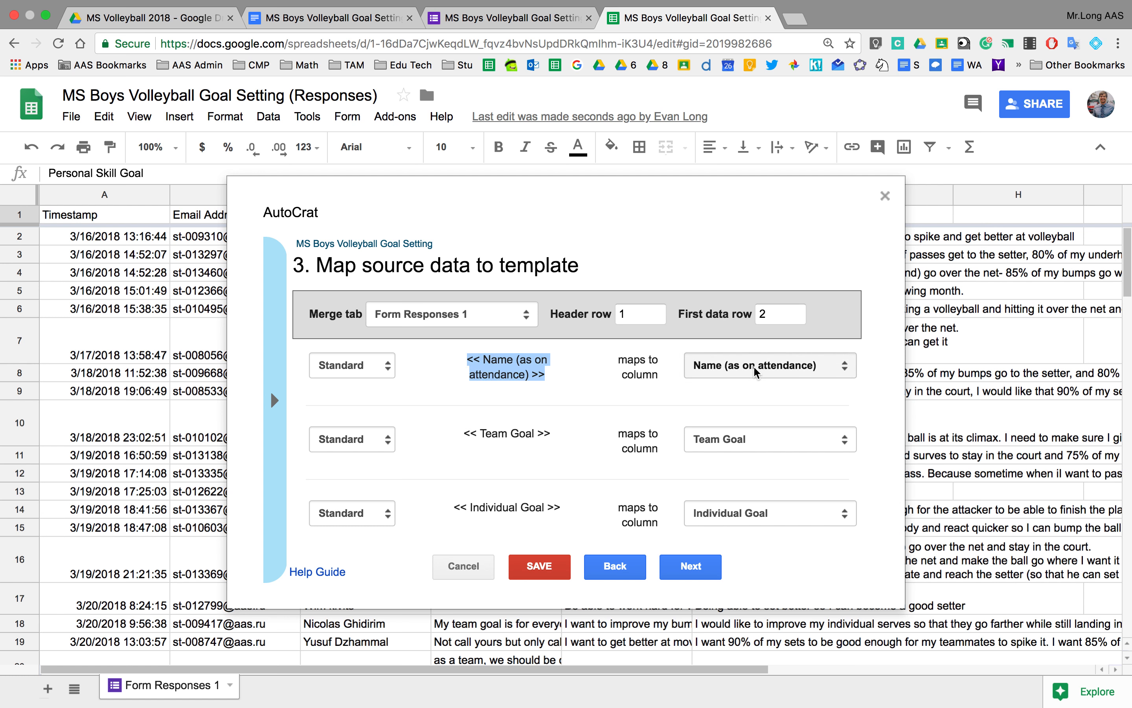
{"action": "left_click_drag", "start_coordinate": [592, 201], "coordinate": [679, 254]}
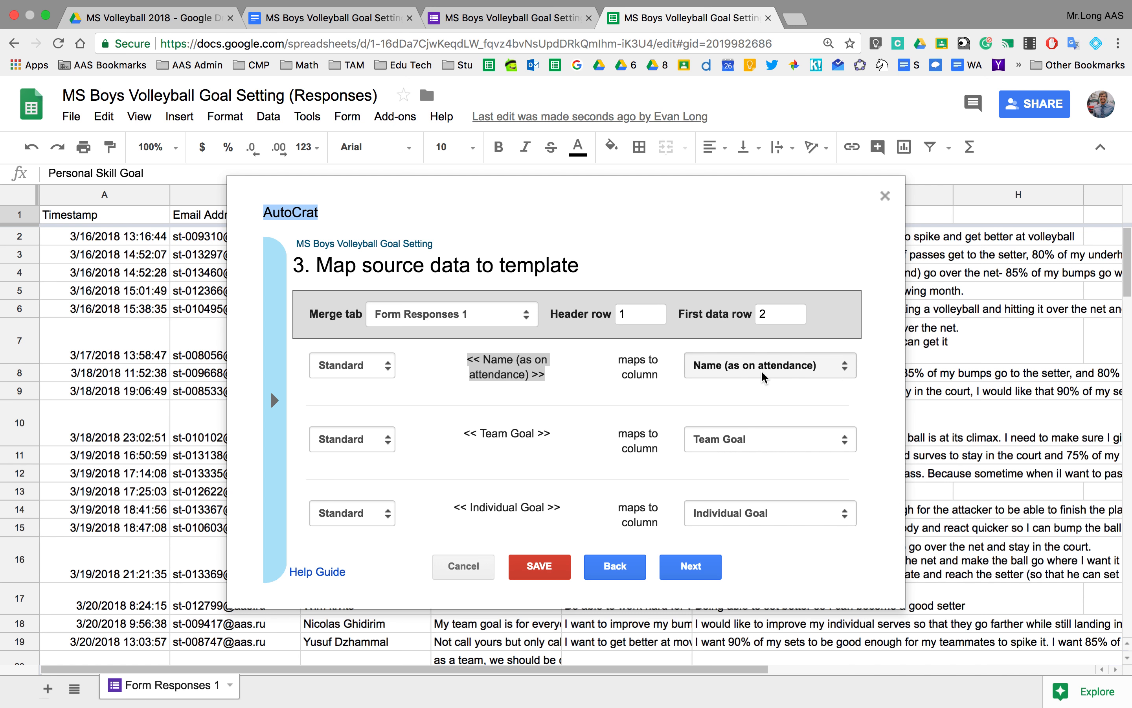
{"action": "scroll", "coordinate": [627, 434], "scroll_direction": "down", "scroll_amount": 3}
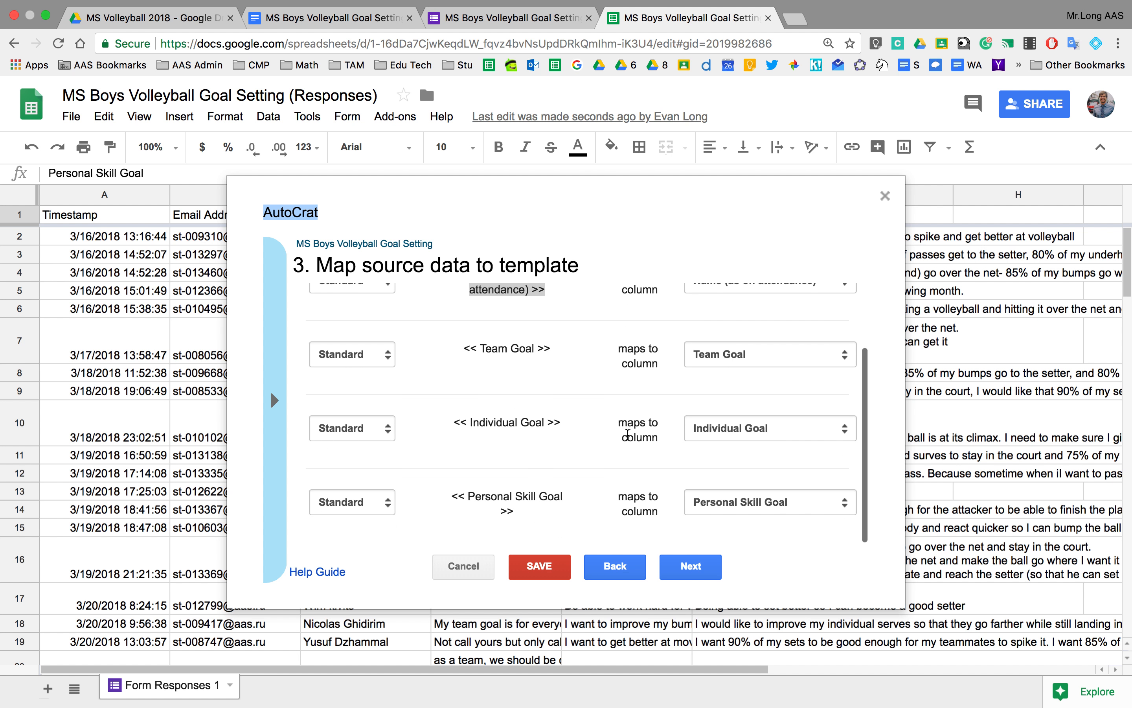
{"action": "left_click", "coordinate": [515, 420]}
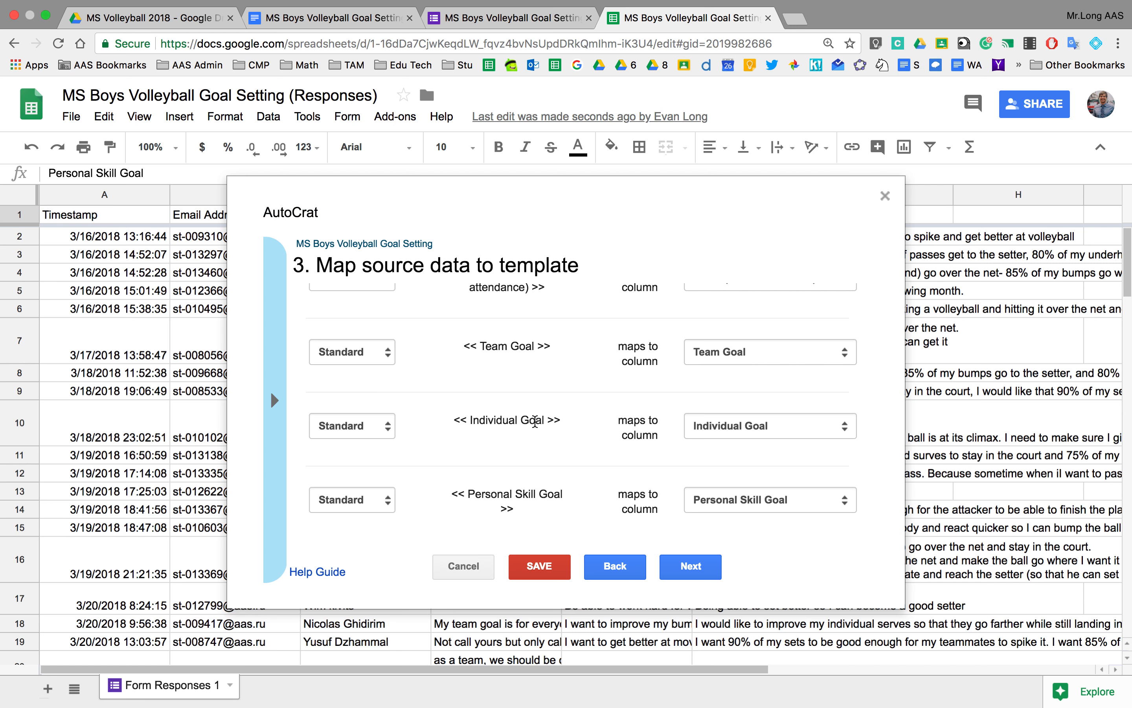
{"action": "mouse_move", "coordinate": [464, 35]}
{"action": "scroll", "coordinate": [534, 423], "scroll_direction": "up", "scroll_amount": 3}
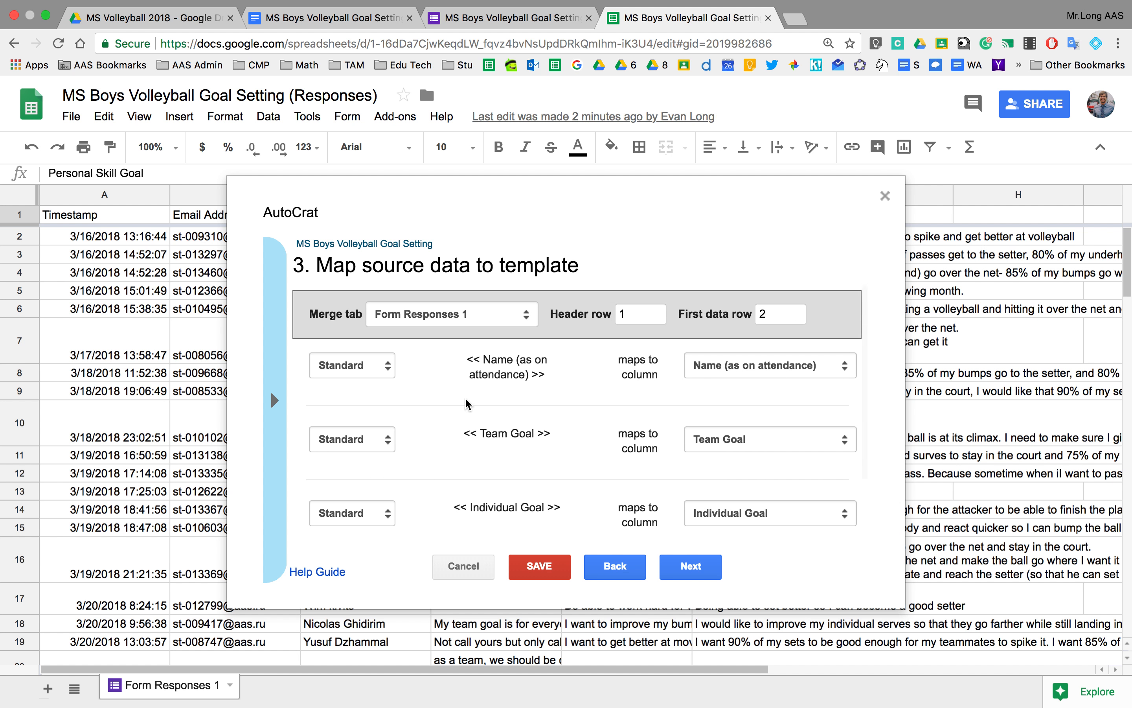
{"action": "scroll", "coordinate": [477, 408], "scroll_direction": "down", "scroll_amount": 3}
{"action": "scroll", "coordinate": [481, 416], "scroll_direction": "up", "scroll_amount": 3}
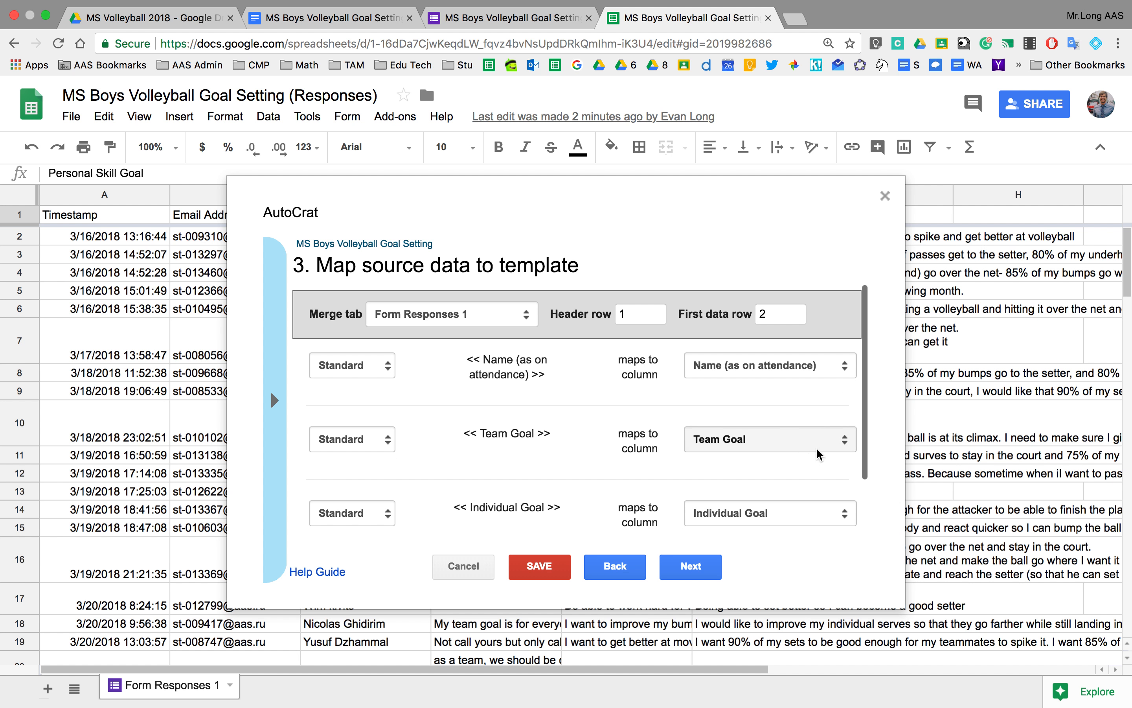
Keep Team Goal mapped to its response column, check the tag list, and advance to File settings.
{"action": "left_click", "coordinate": [843, 448]}
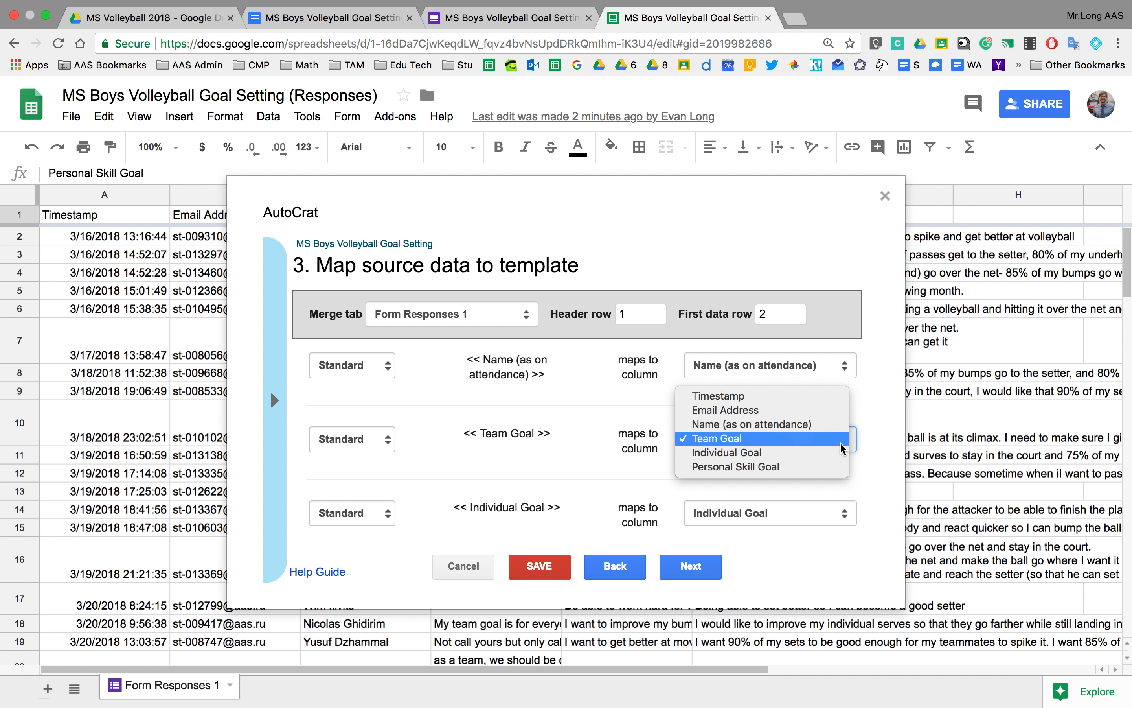
{"action": "left_click", "coordinate": [798, 437]}
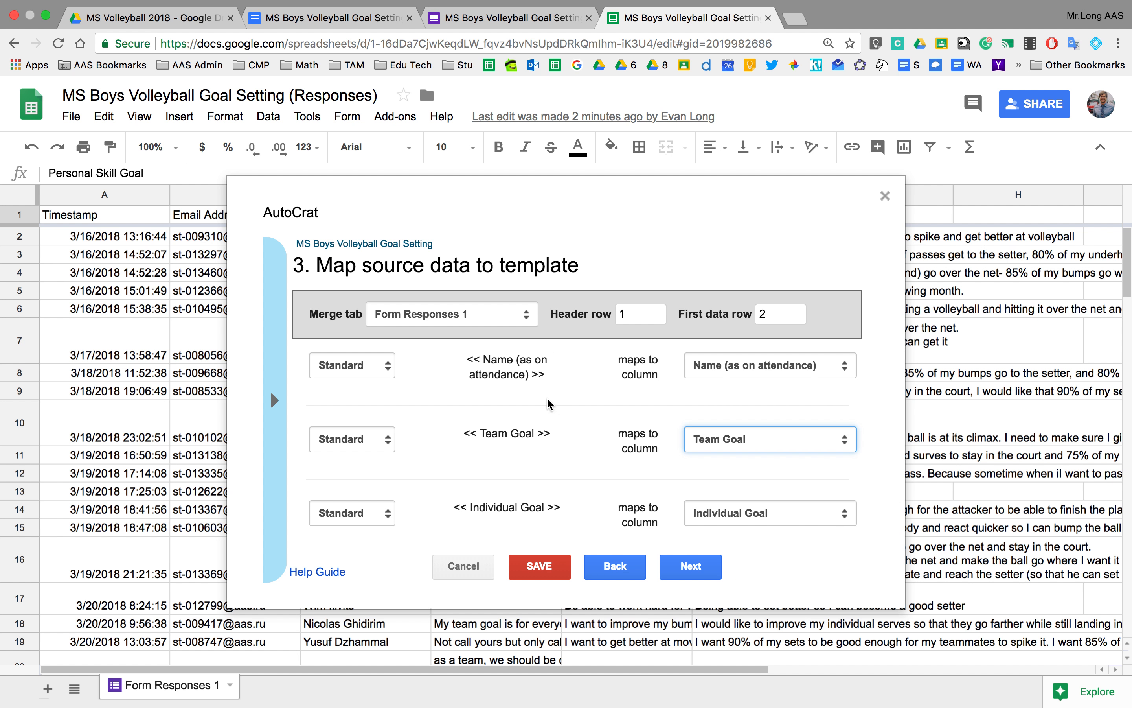
{"action": "scroll", "coordinate": [548, 401], "scroll_direction": "down", "scroll_amount": 3}
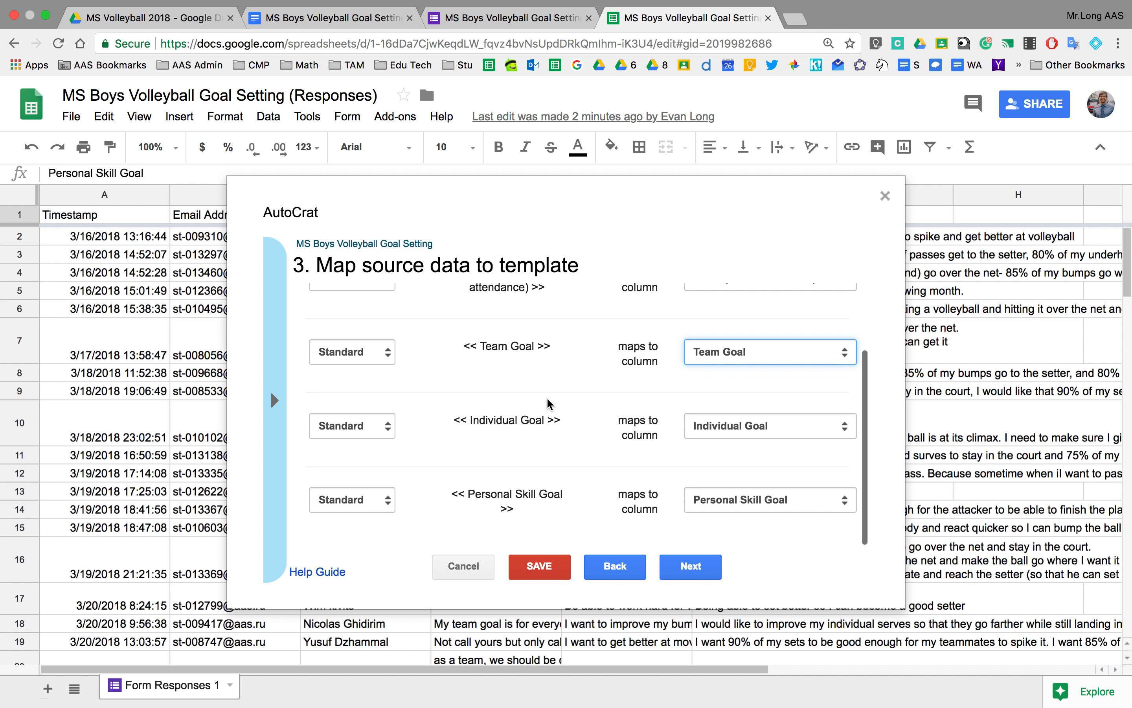
{"action": "left_click", "coordinate": [275, 400]}
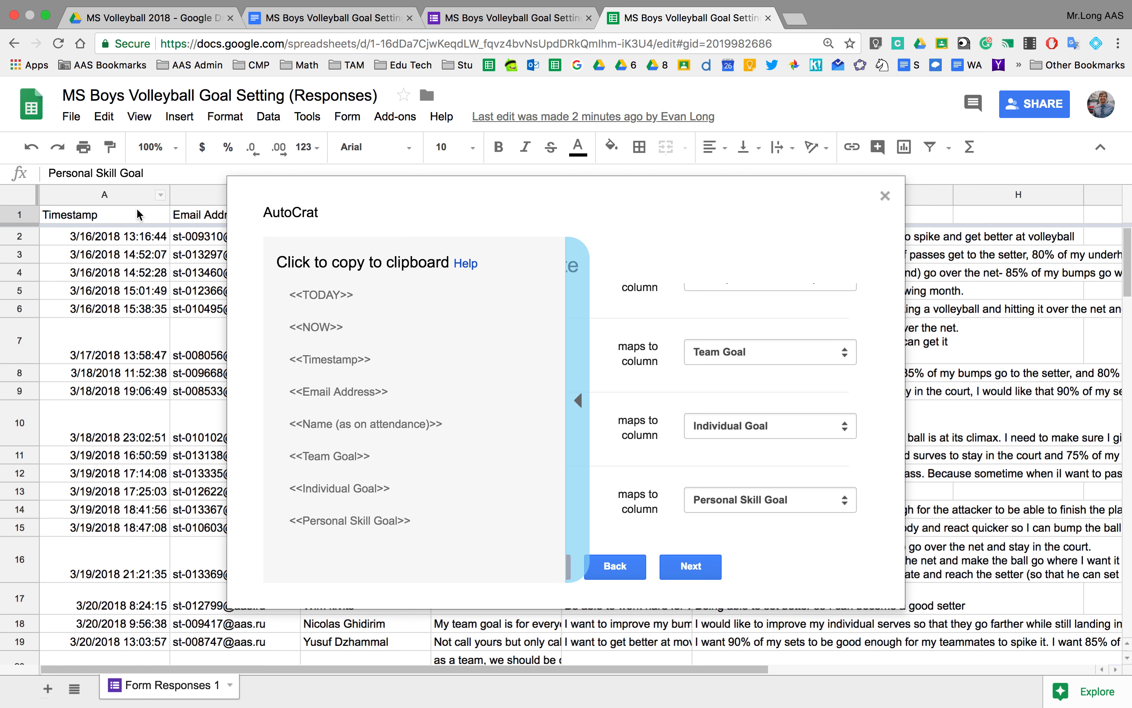
{"action": "left_click", "coordinate": [575, 385]}
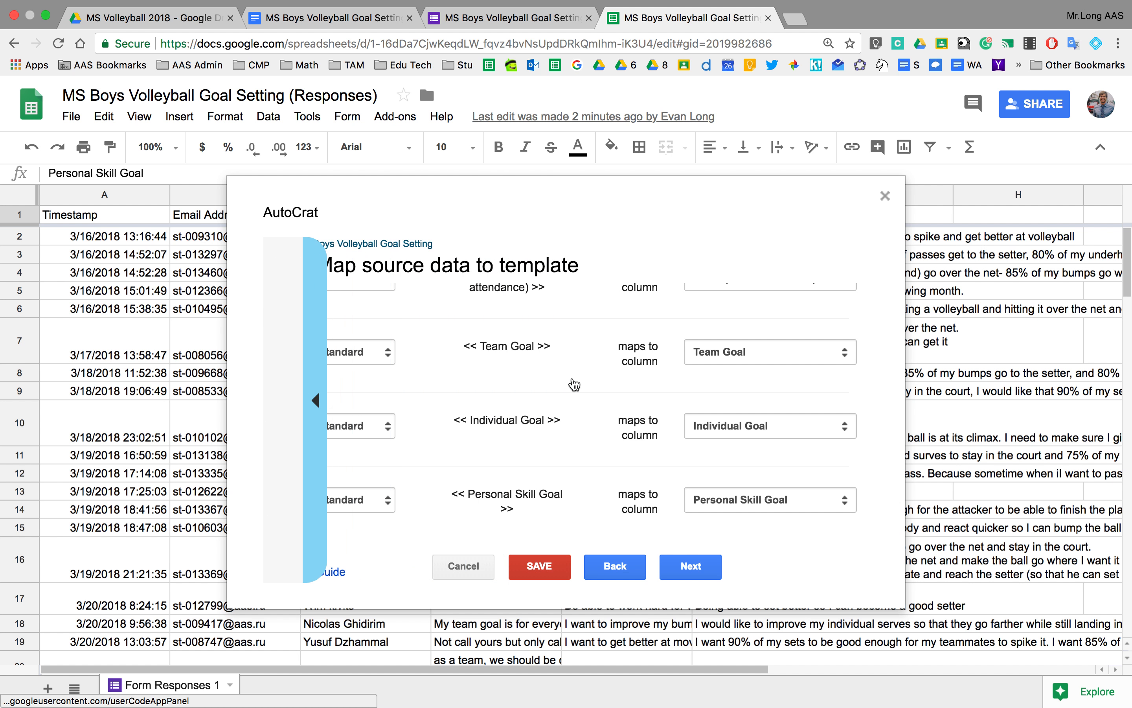
{"action": "left_click", "coordinate": [690, 569]}
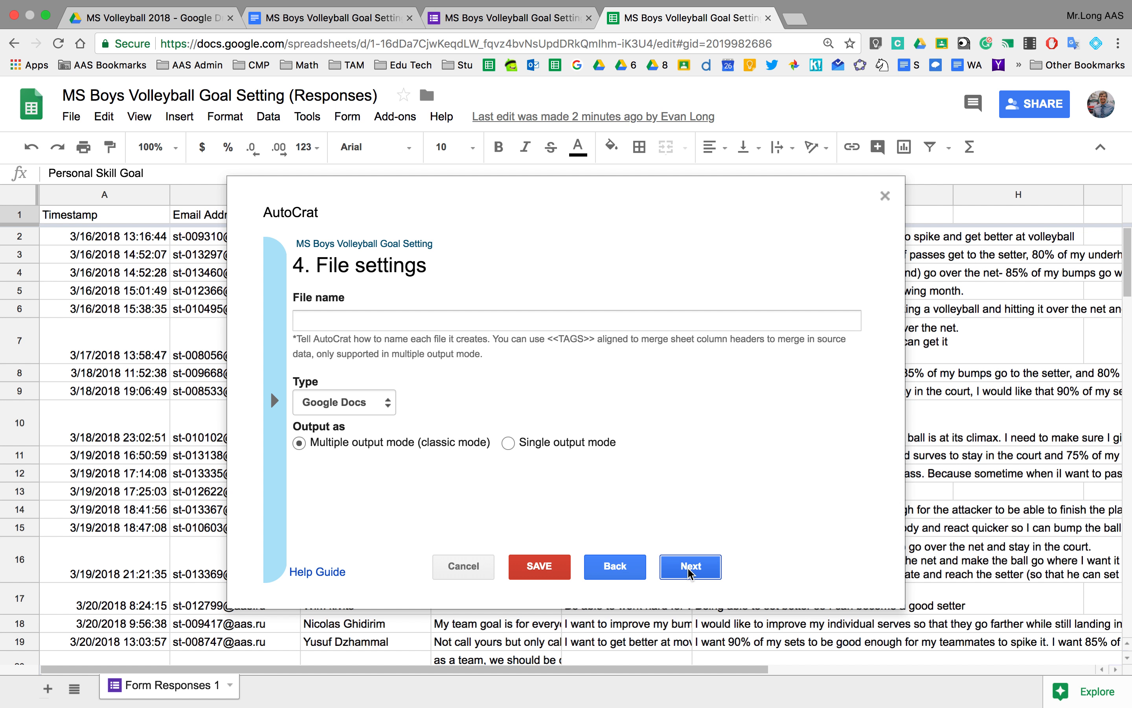
Set the merged file name to '<<Name (as on attendance)>> MS Volleyball Goal Setting'.
{"action": "left_click", "coordinate": [407, 320]}
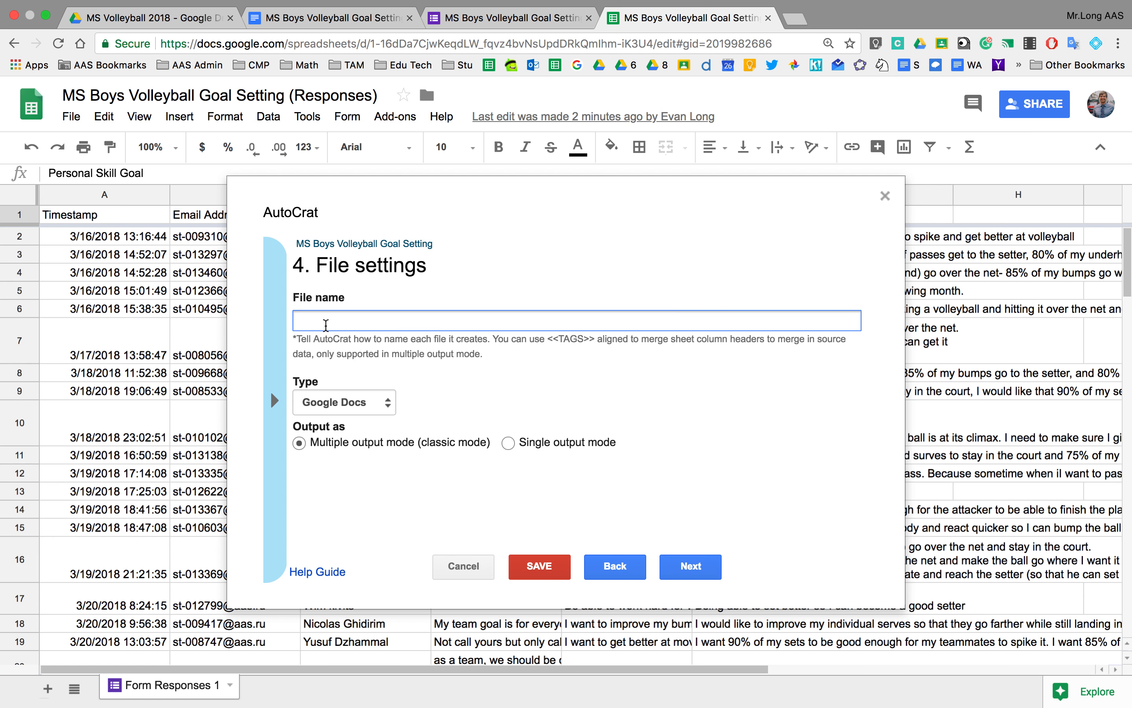
{"action": "left_click", "coordinate": [276, 399]}
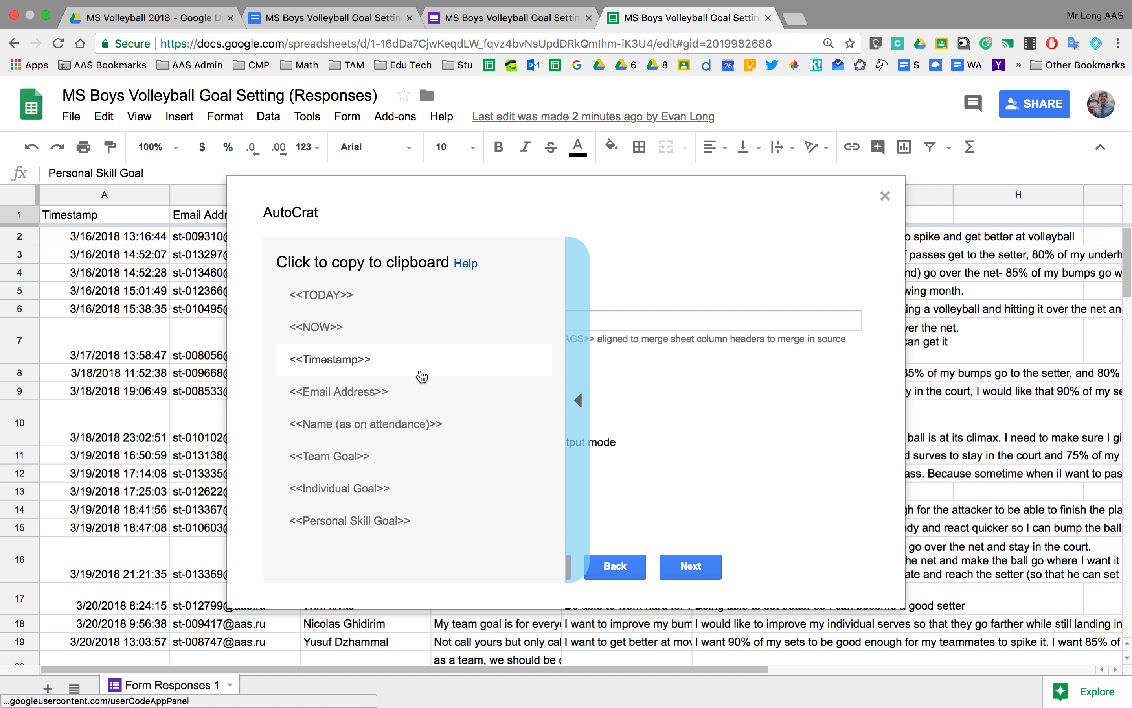
{"action": "left_click", "coordinate": [379, 424]}
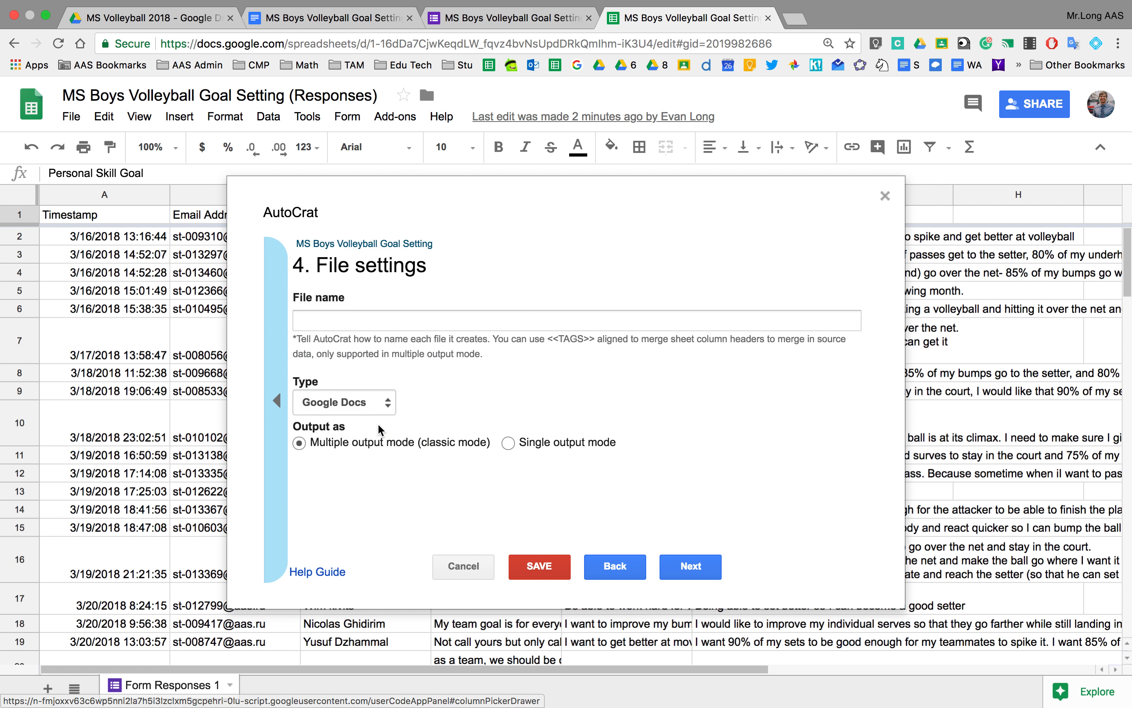
{"action": "left_click", "coordinate": [376, 320]}
{"action": "type", "text": "<<Name (as on attendance)>>"}
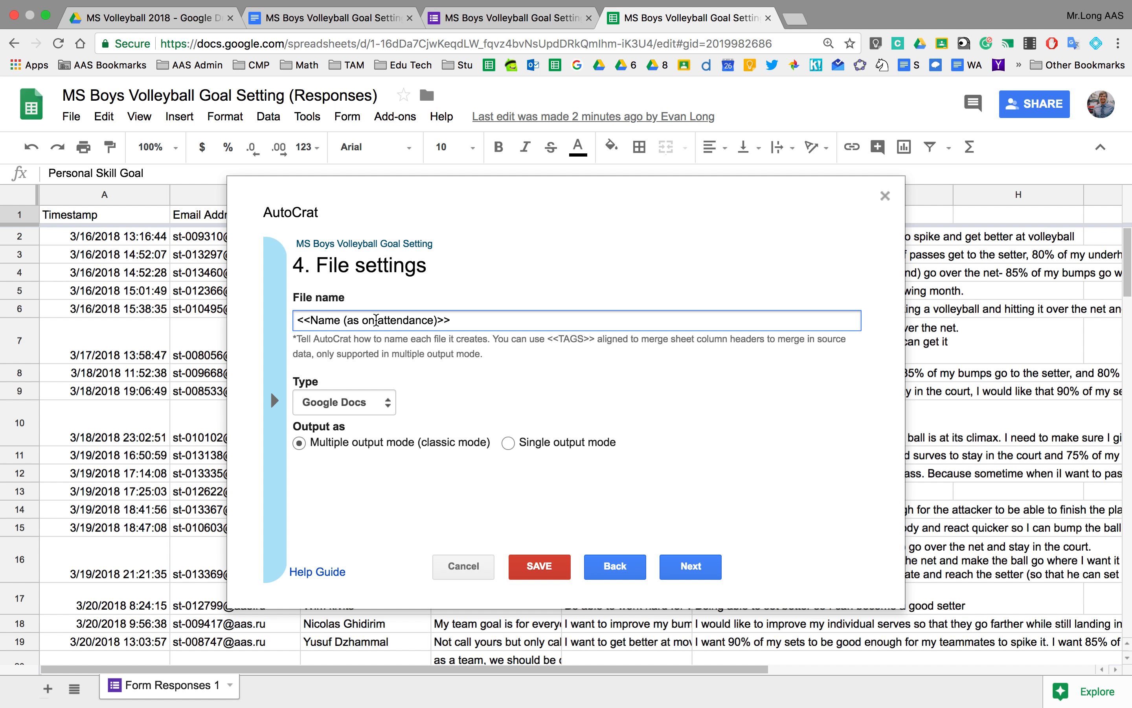
{"action": "type", "text": "MS Volleyball Goal Setting"}
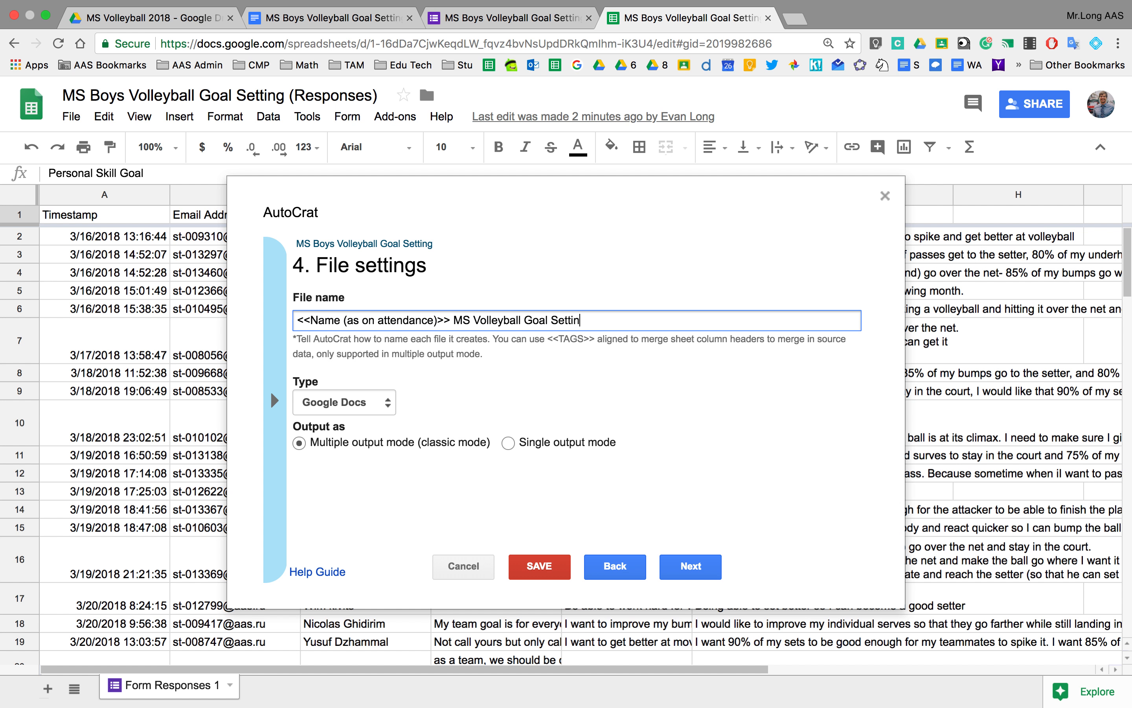
{"action": "left_click", "coordinate": [566, 383]}
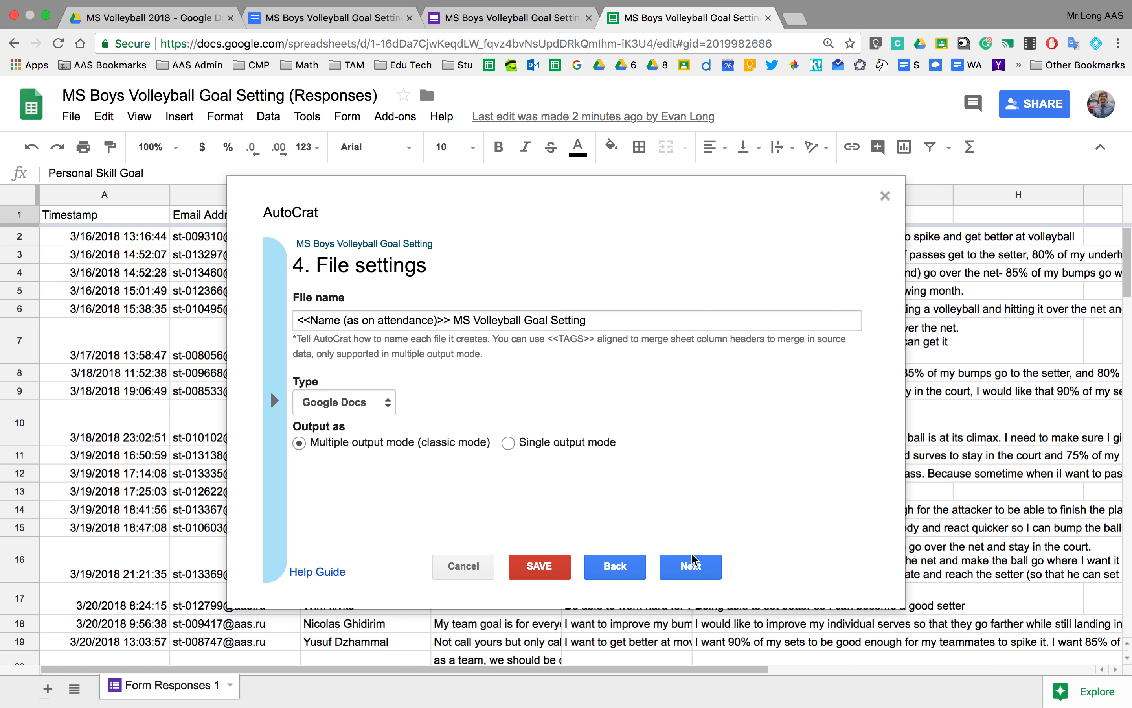
{"action": "left_click", "coordinate": [686, 568]}
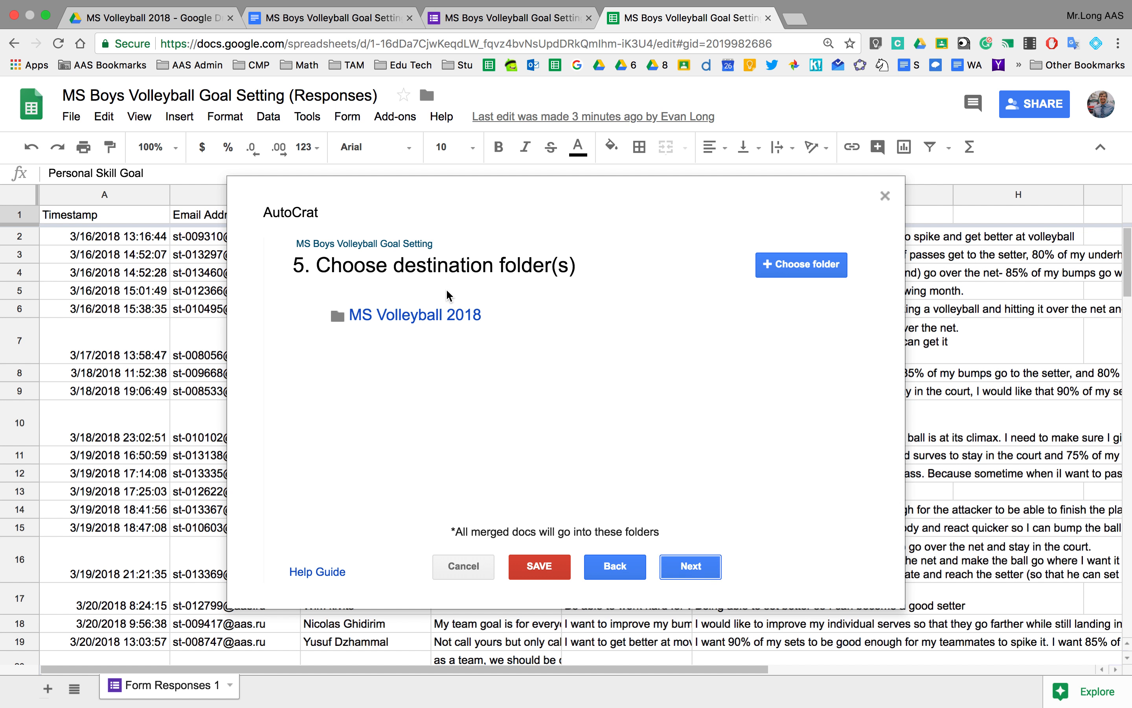
Choose the MSB Volleyball Team Goals Drive folder as an additional destination for the merged docs.
{"action": "left_click", "coordinate": [803, 270]}
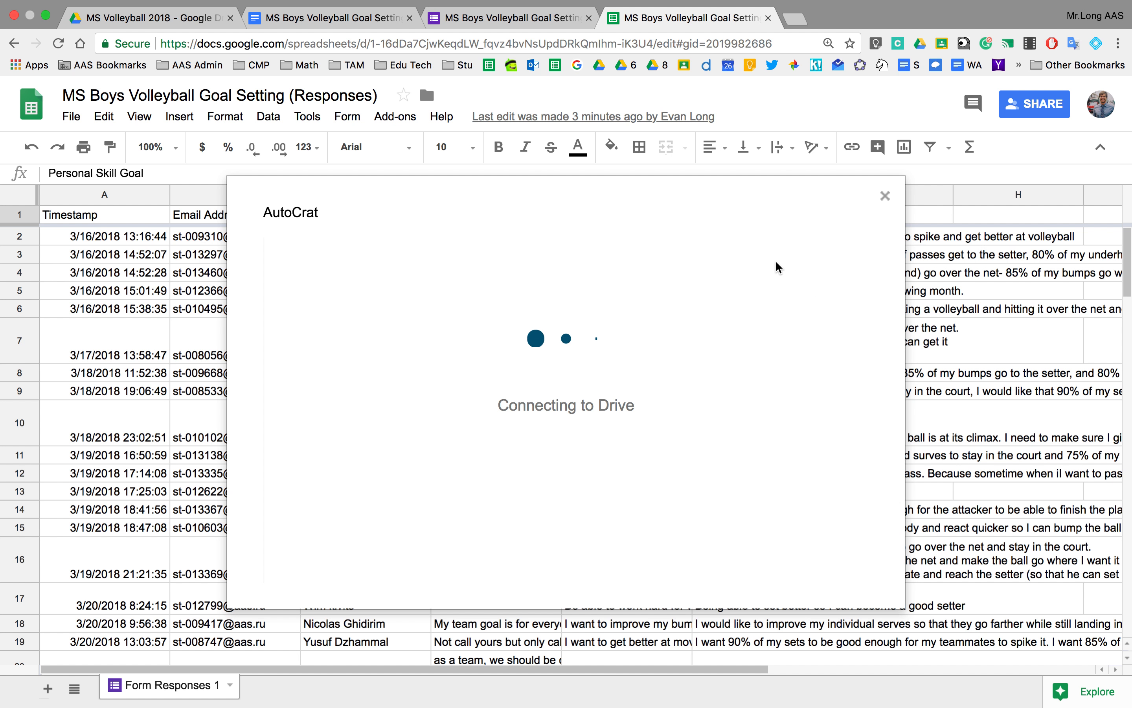
{"action": "left_click", "coordinate": [133, 21]}
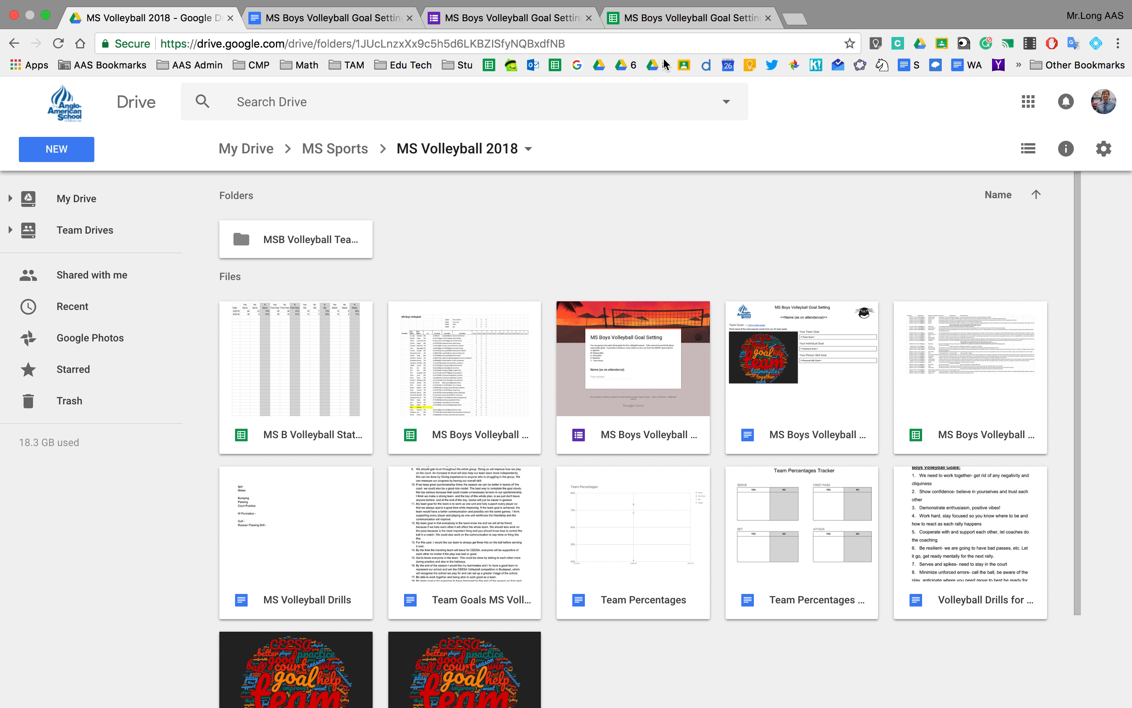
{"action": "left_click", "coordinate": [650, 19]}
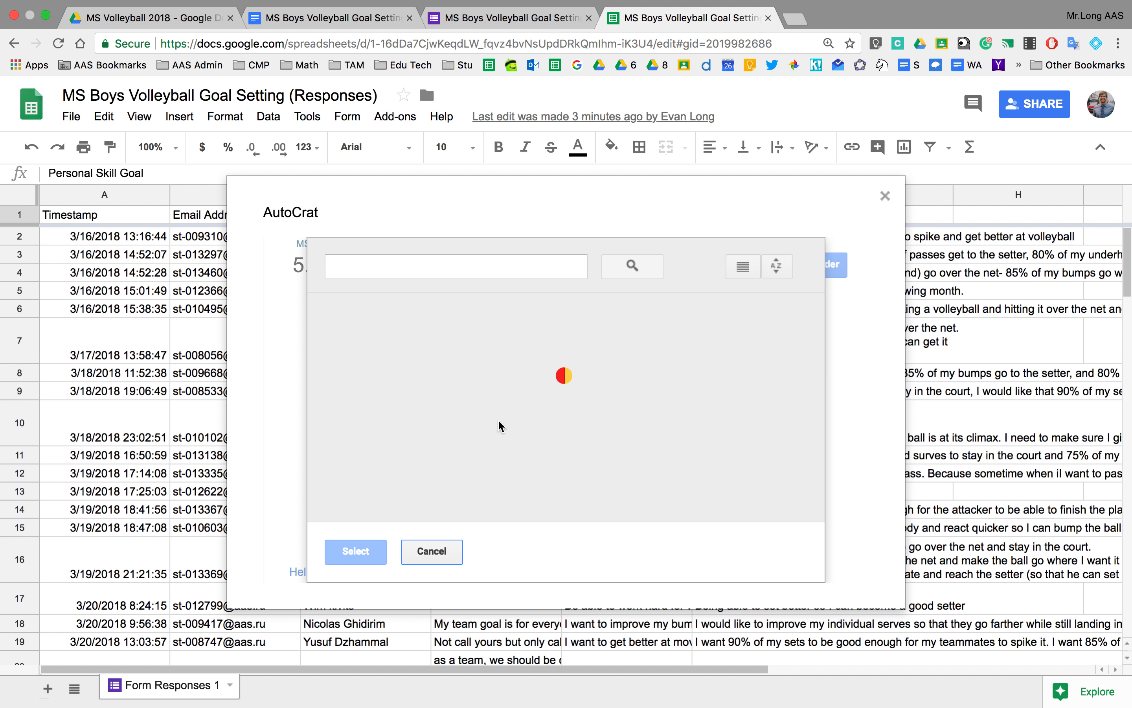
{"action": "double_click", "coordinate": [408, 374]}
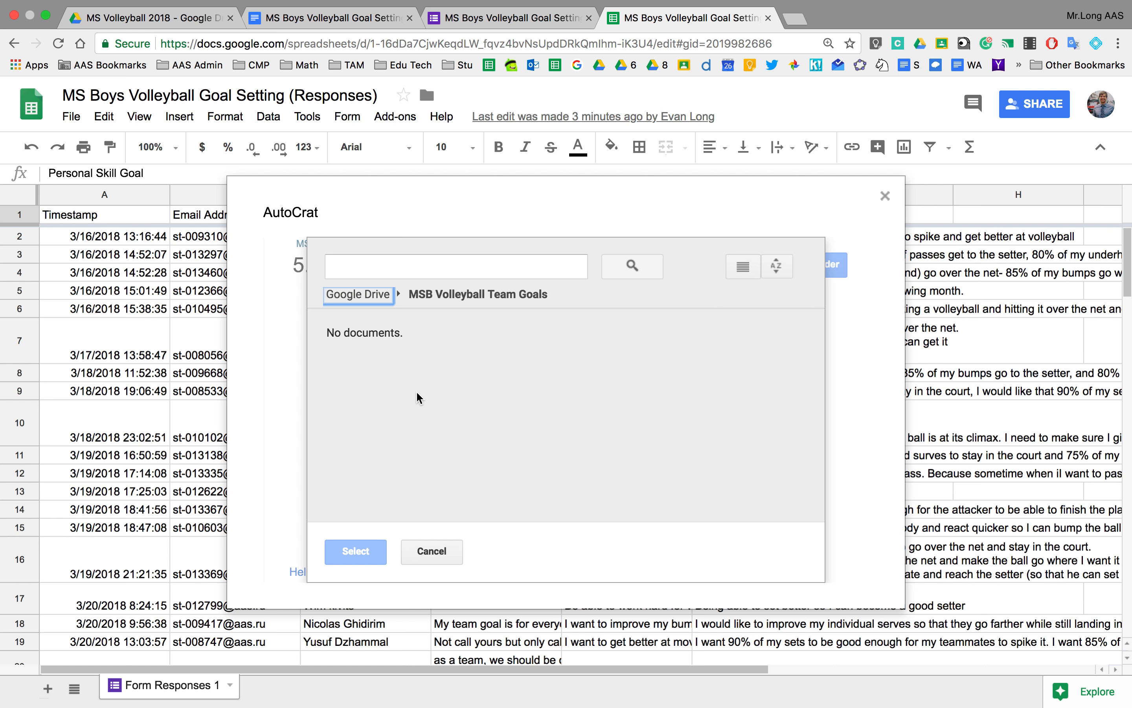
{"action": "left_click", "coordinate": [431, 551]}
{"action": "left_click", "coordinate": [777, 269]}
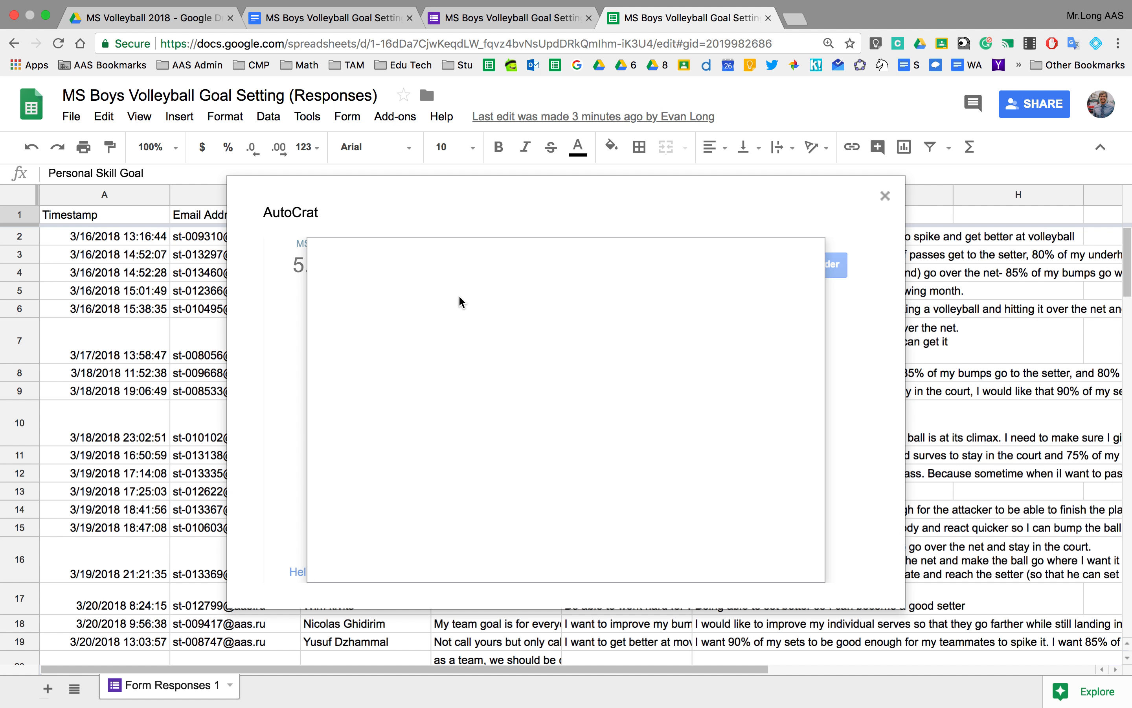
{"action": "left_click", "coordinate": [413, 364]}
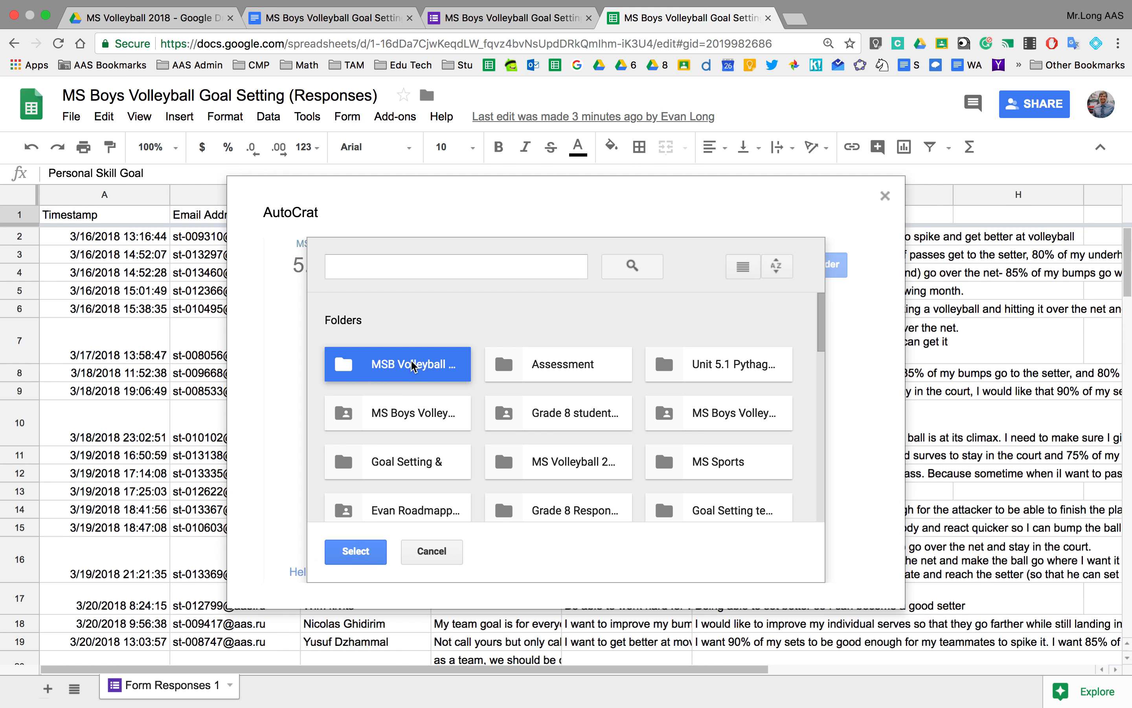
{"action": "left_click", "coordinate": [355, 550]}
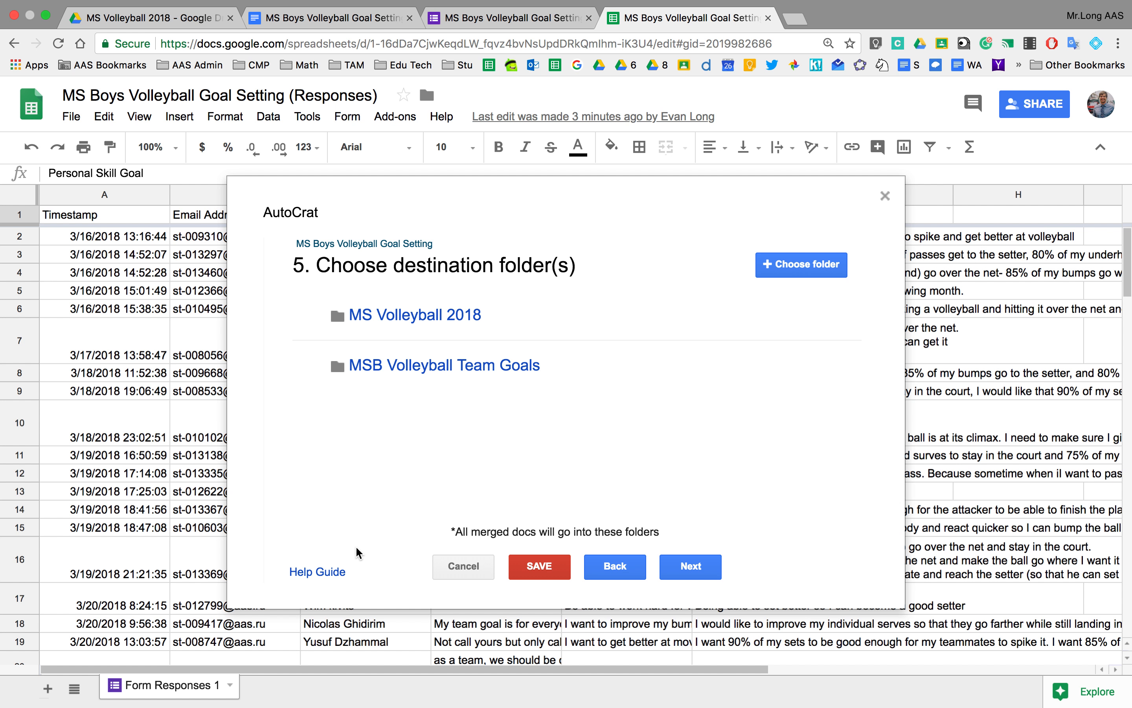
{"action": "left_click", "coordinate": [699, 570]}
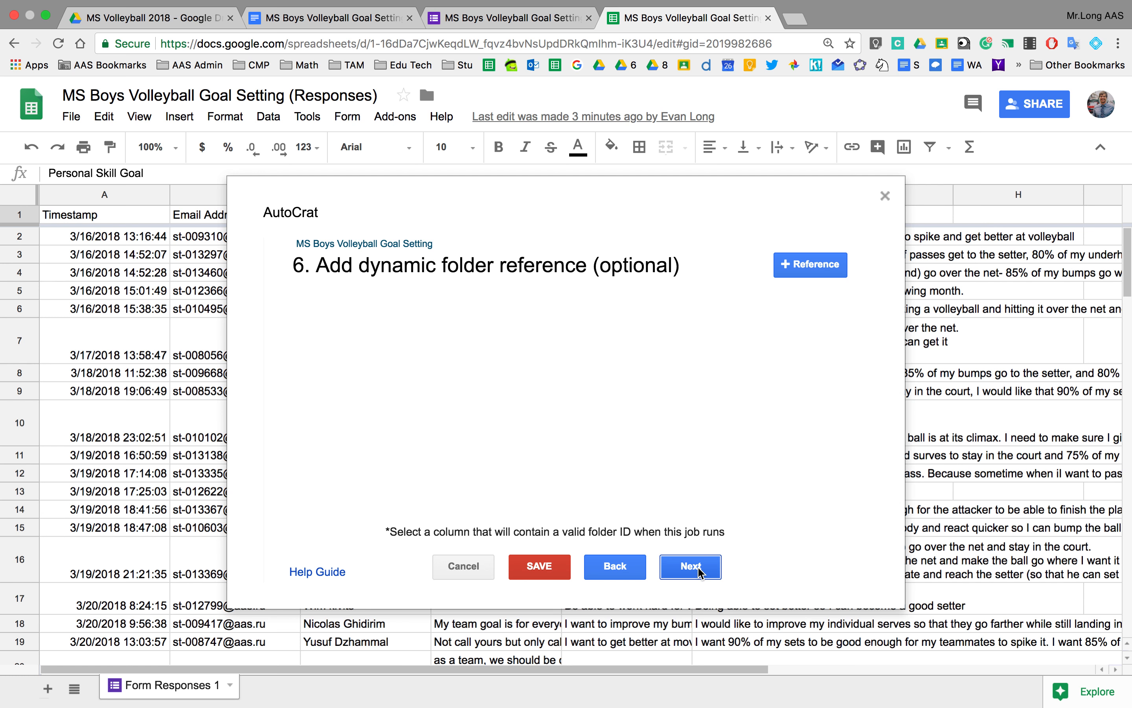
Leave the dynamic folder reference and merge condition empty and move past both steps.
{"action": "left_click", "coordinate": [700, 573]}
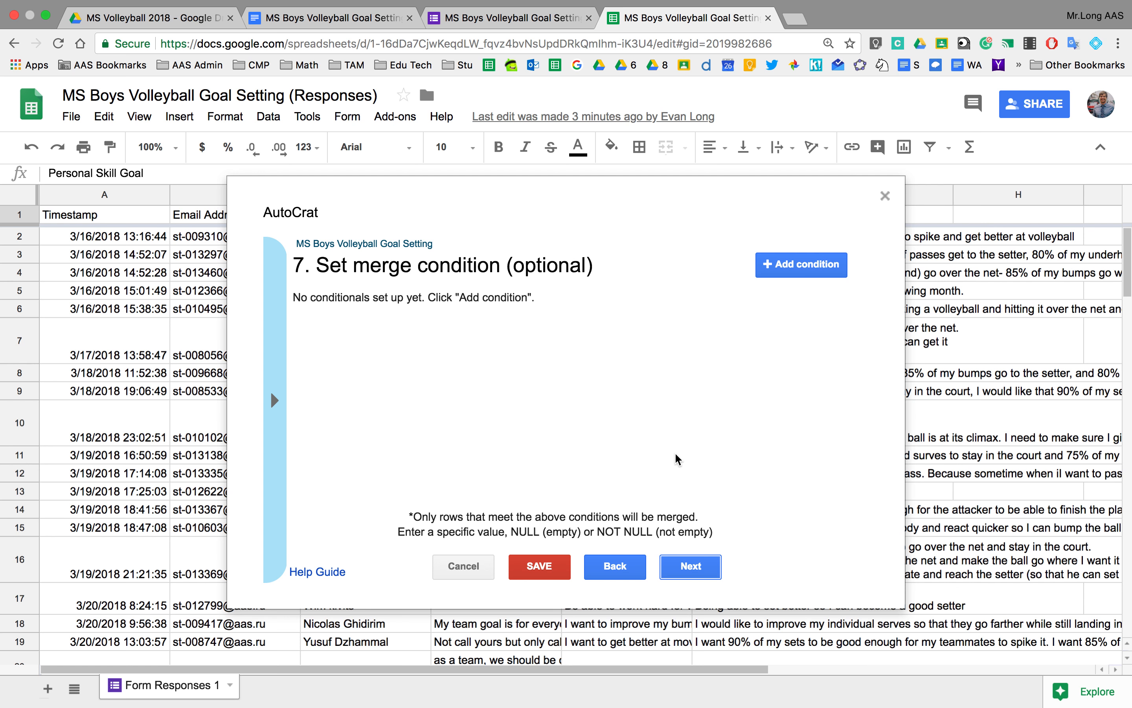
{"action": "left_click", "coordinate": [689, 567]}
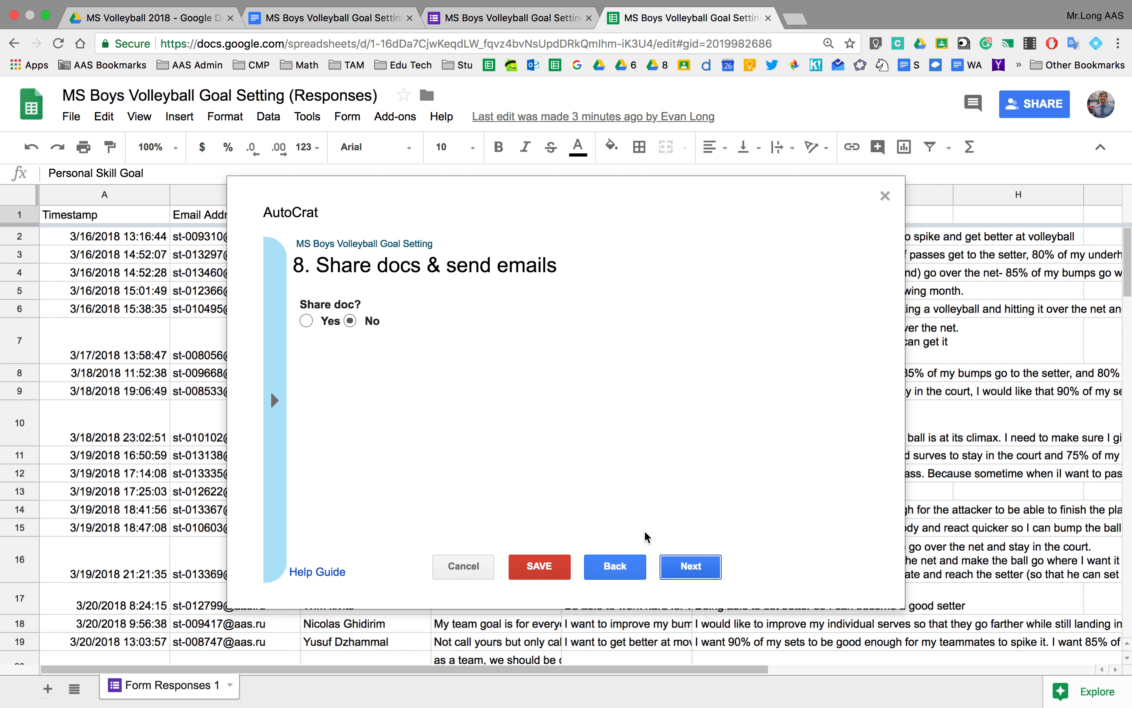
Turn on Share doc with sharing as an editable doc.
{"action": "left_click", "coordinate": [306, 321]}
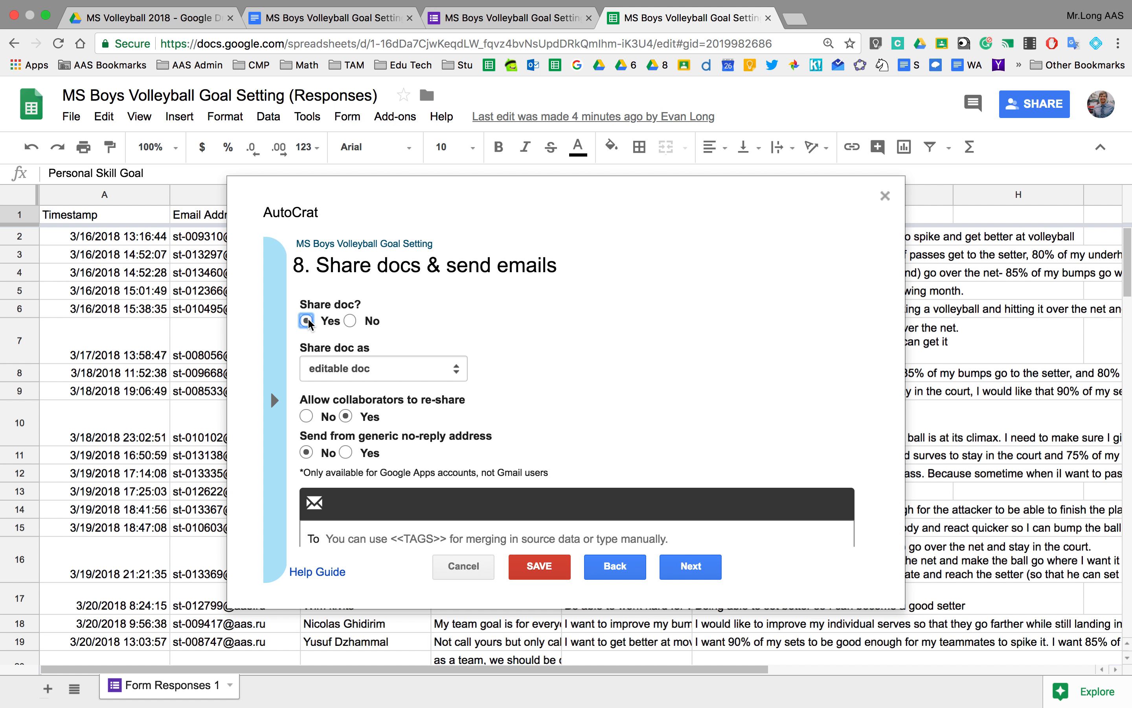
{"action": "left_click", "coordinate": [443, 376]}
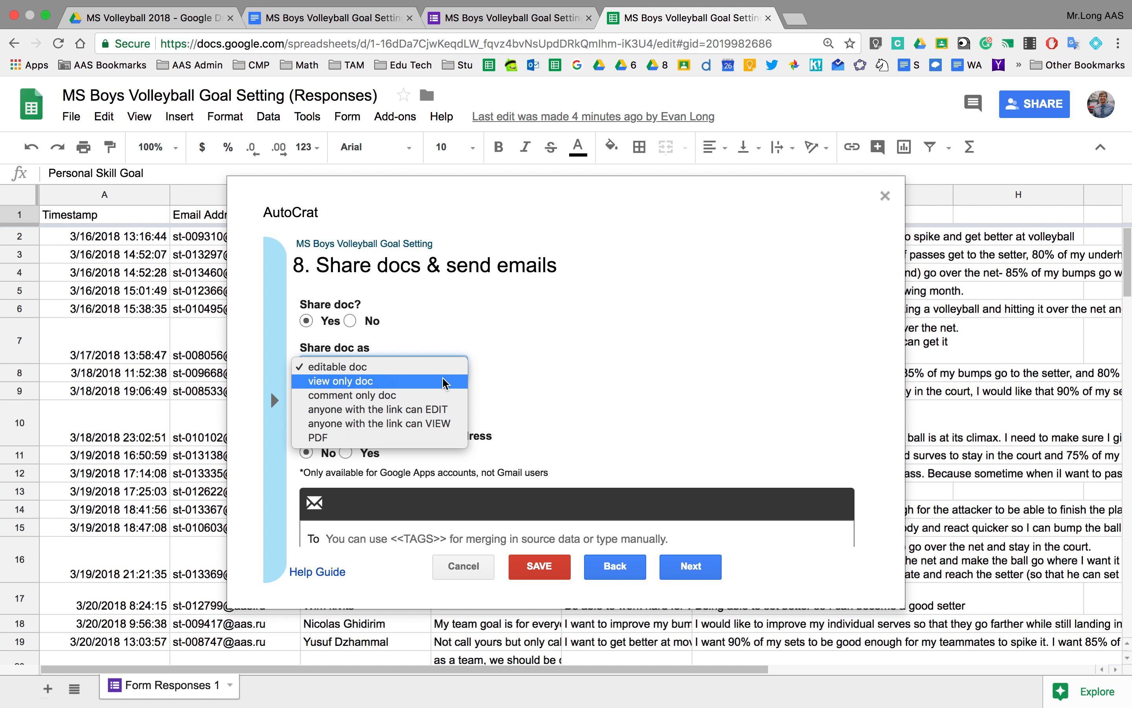
{"action": "left_click", "coordinate": [421, 369]}
{"action": "left_click", "coordinate": [328, 18]}
{"action": "scroll", "coordinate": [459, 409], "scroll_direction": "down", "scroll_amount": 10}
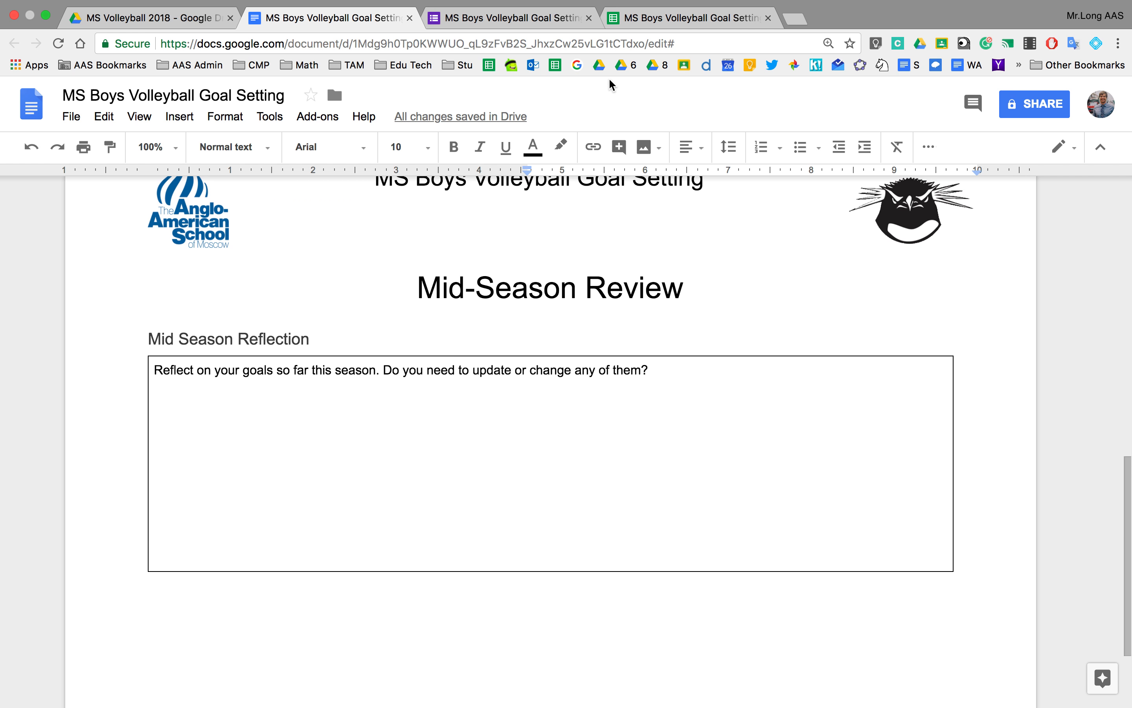
{"action": "left_click", "coordinate": [630, 20]}
{"action": "scroll", "coordinate": [451, 434], "scroll_direction": "down", "scroll_amount": 3}
{"action": "scroll", "coordinate": [451, 434], "scroll_direction": "down", "scroll_amount": 1}
Set Allow collaborators to re-share to No and bring up the merge tags for the To field.
{"action": "left_click", "coordinate": [307, 340]}
{"action": "scroll", "coordinate": [337, 347], "scroll_direction": "down", "scroll_amount": 1}
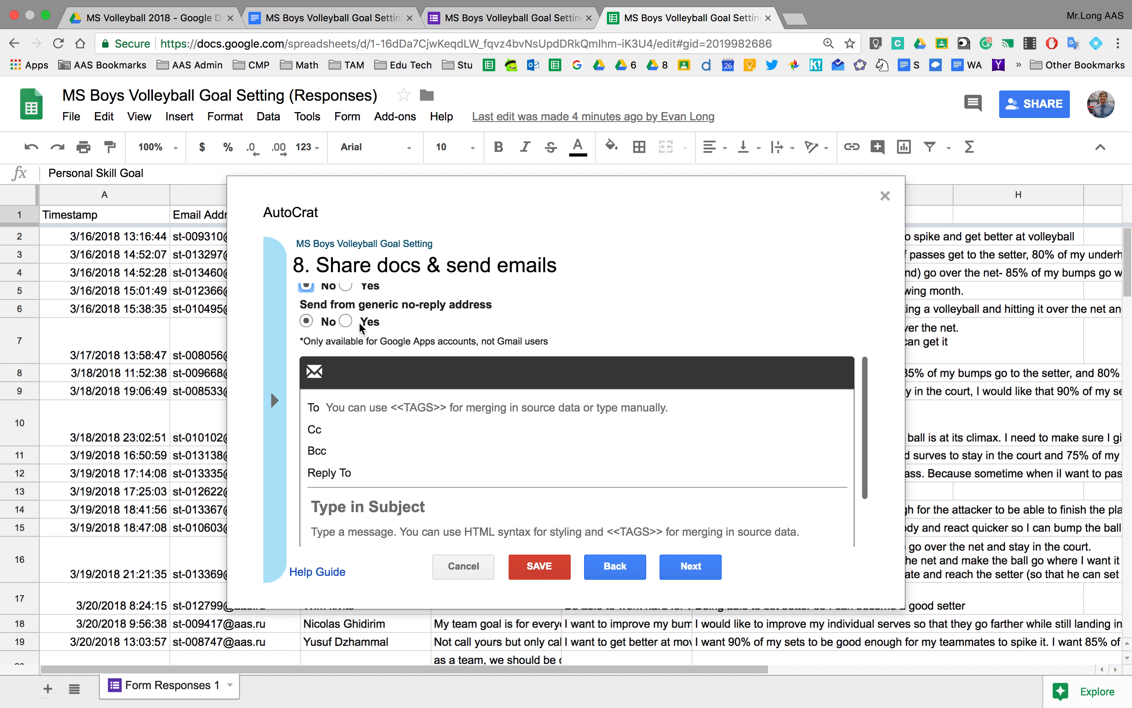
{"action": "scroll", "coordinate": [435, 454], "scroll_direction": "down", "scroll_amount": 2}
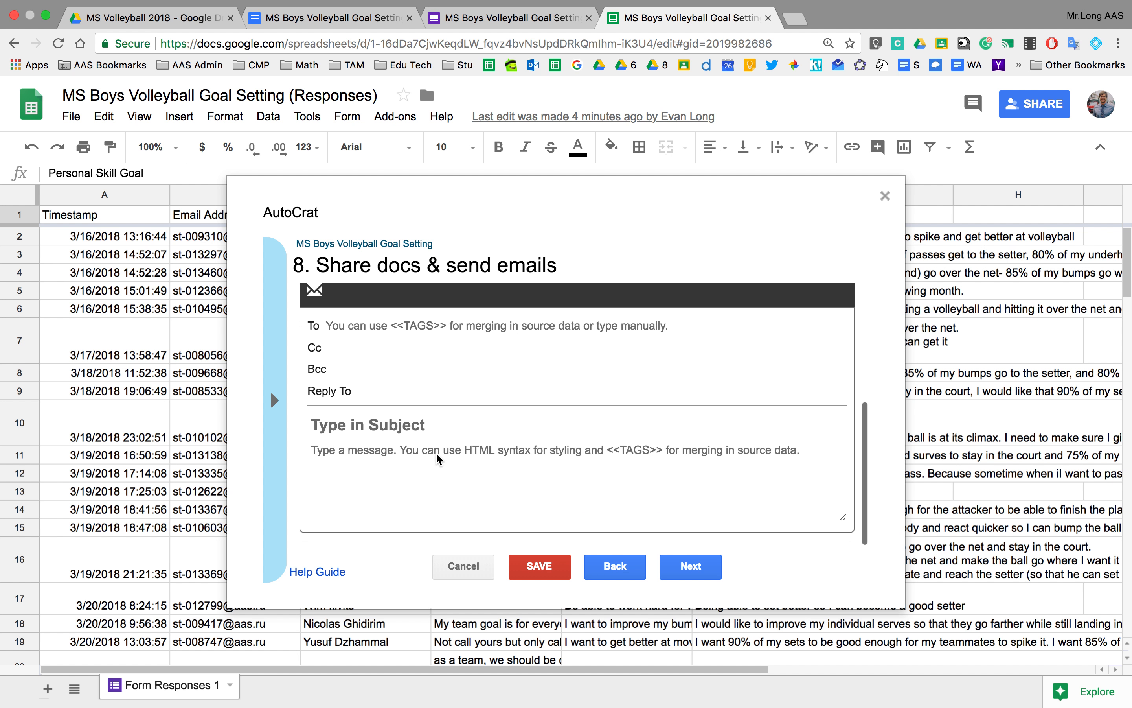
{"action": "scroll", "coordinate": [435, 453], "scroll_direction": "up", "scroll_amount": 1}
{"action": "left_click", "coordinate": [398, 352]}
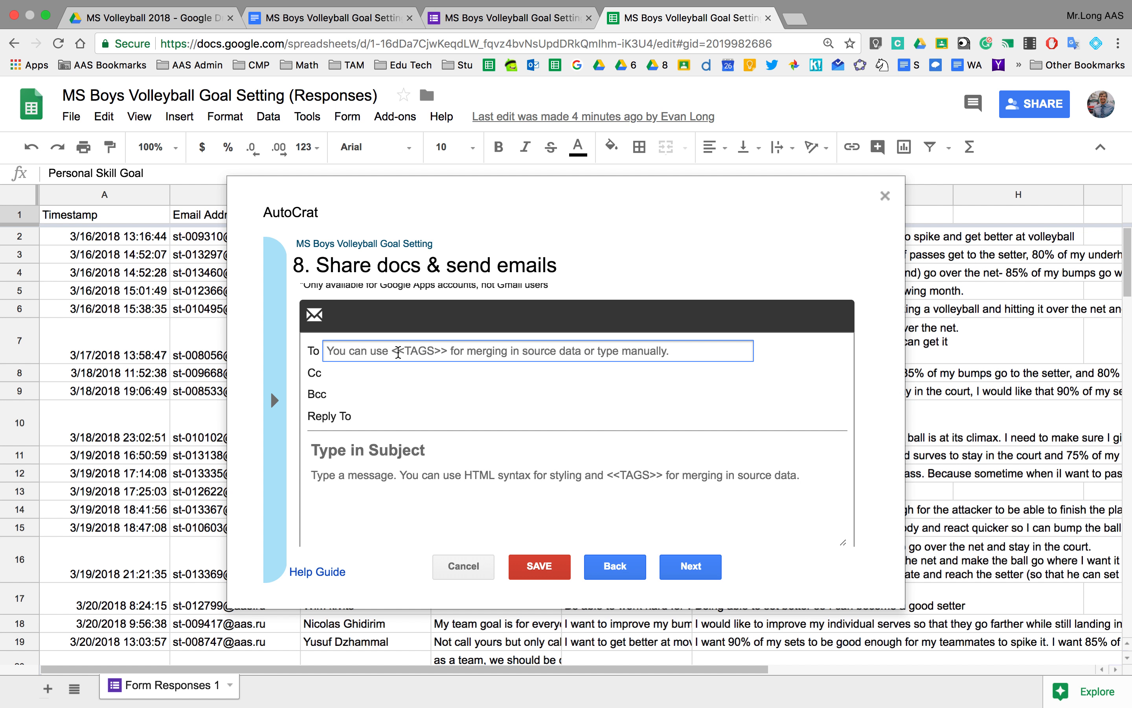
{"action": "left_click", "coordinate": [277, 419]}
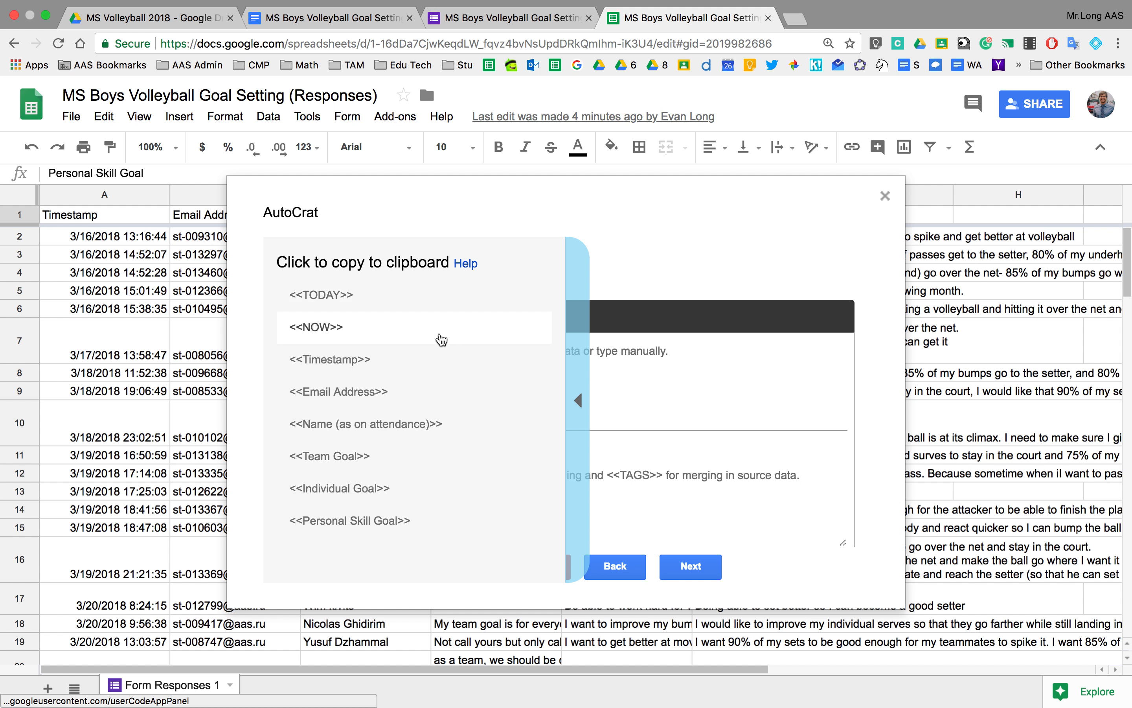
Address the email to <<Email Address>> with subject 'MS Volleyball Goal Setting'.
{"action": "left_click", "coordinate": [408, 398]}
{"action": "key", "text": "super+c"}
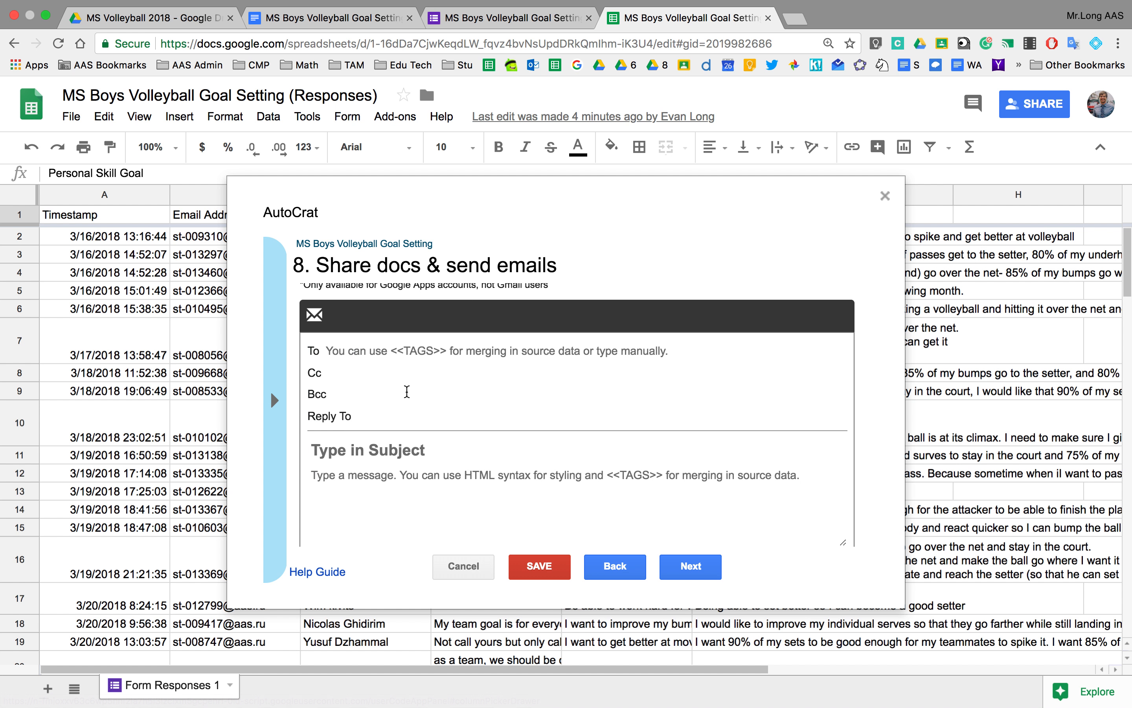
{"action": "left_click", "coordinate": [380, 351]}
{"action": "key", "text": "super+v"}
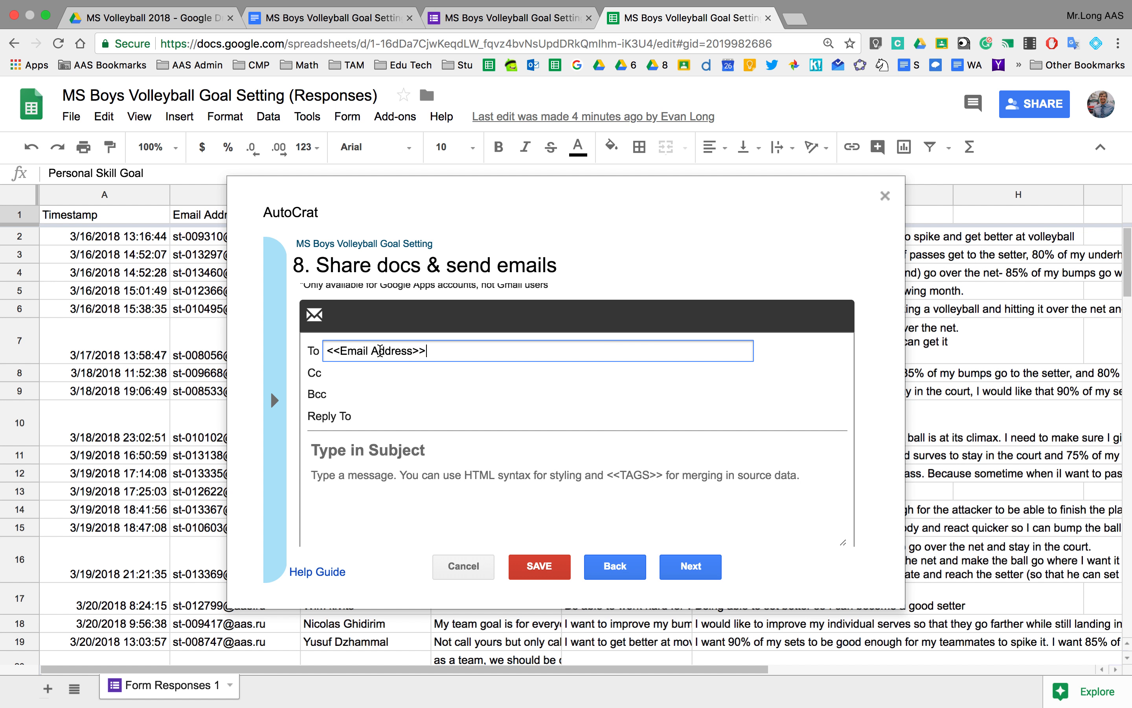
{"action": "left_click", "coordinate": [373, 378]}
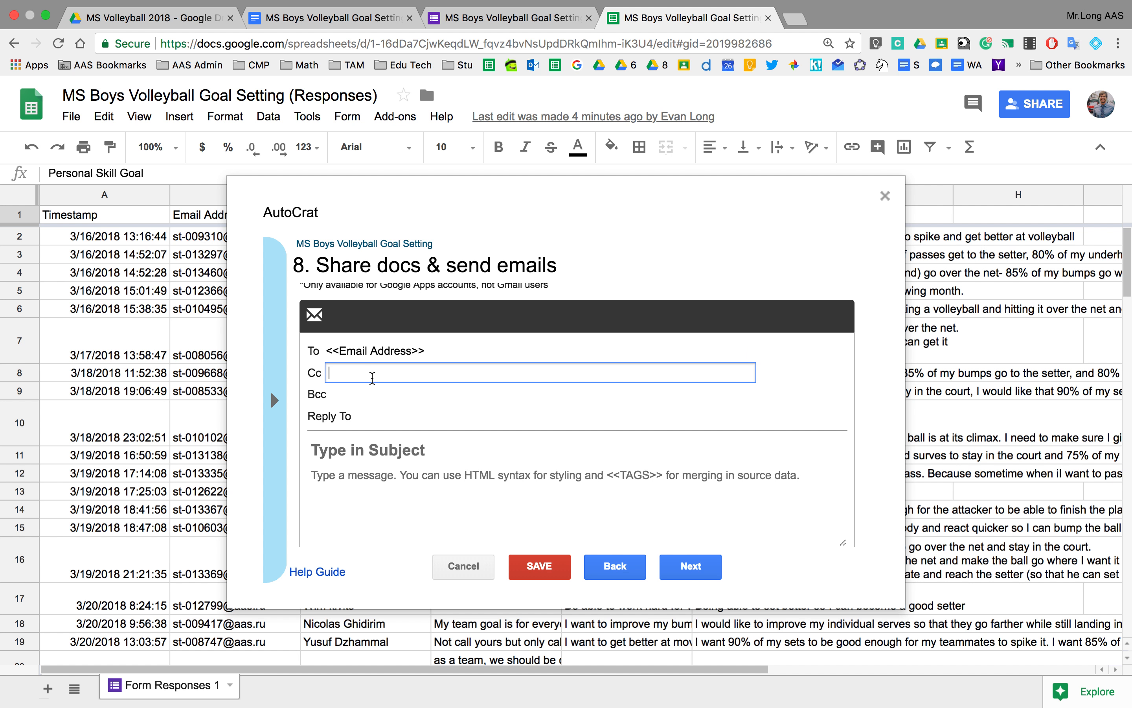
{"action": "left_click", "coordinate": [360, 453]}
{"action": "type", "text": "MS "}
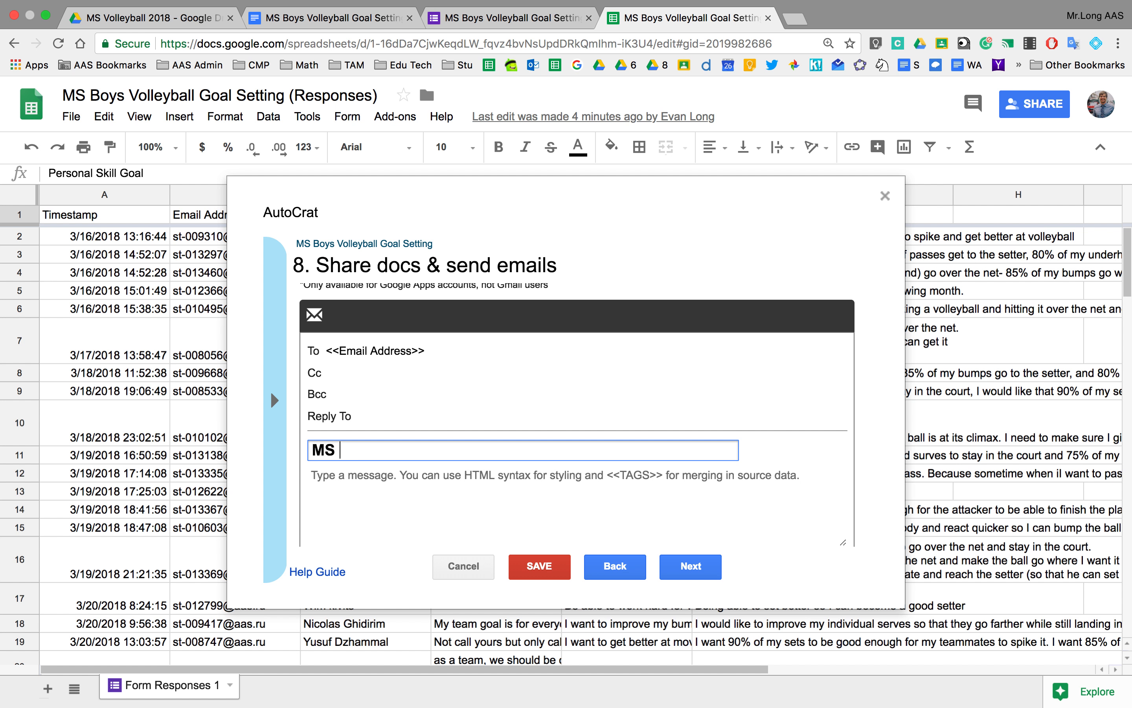
{"action": "type", "text": "Volleyball G"}
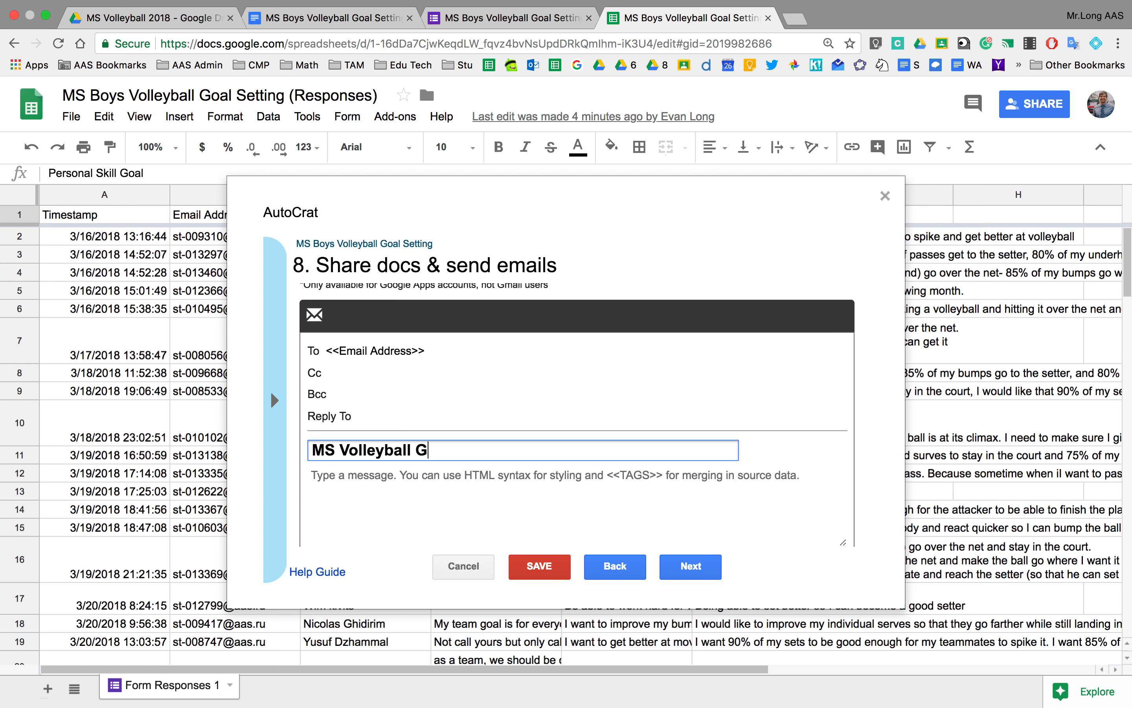
{"action": "type", "text": "oal Setting"}
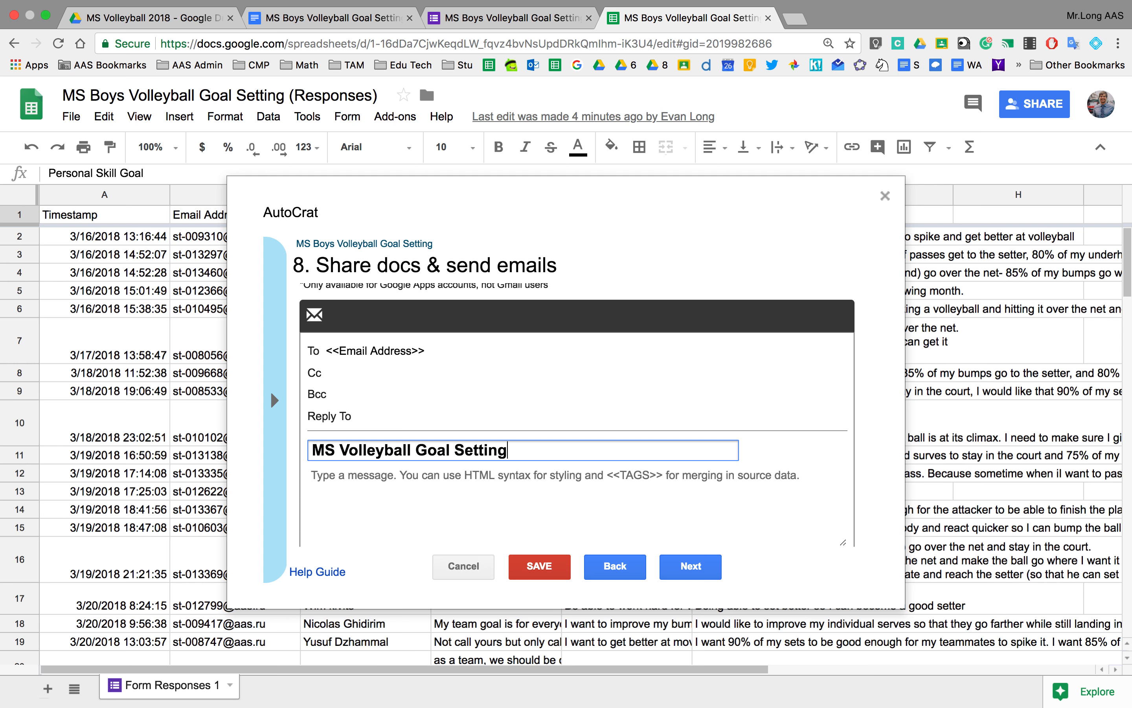
Write the body 'Hi <<Name (as on attendance)>>, Please find the attached team and individual goals for our upcoming season.'.
{"action": "left_click", "coordinate": [342, 479]}
{"action": "type", "text": "Hi"}
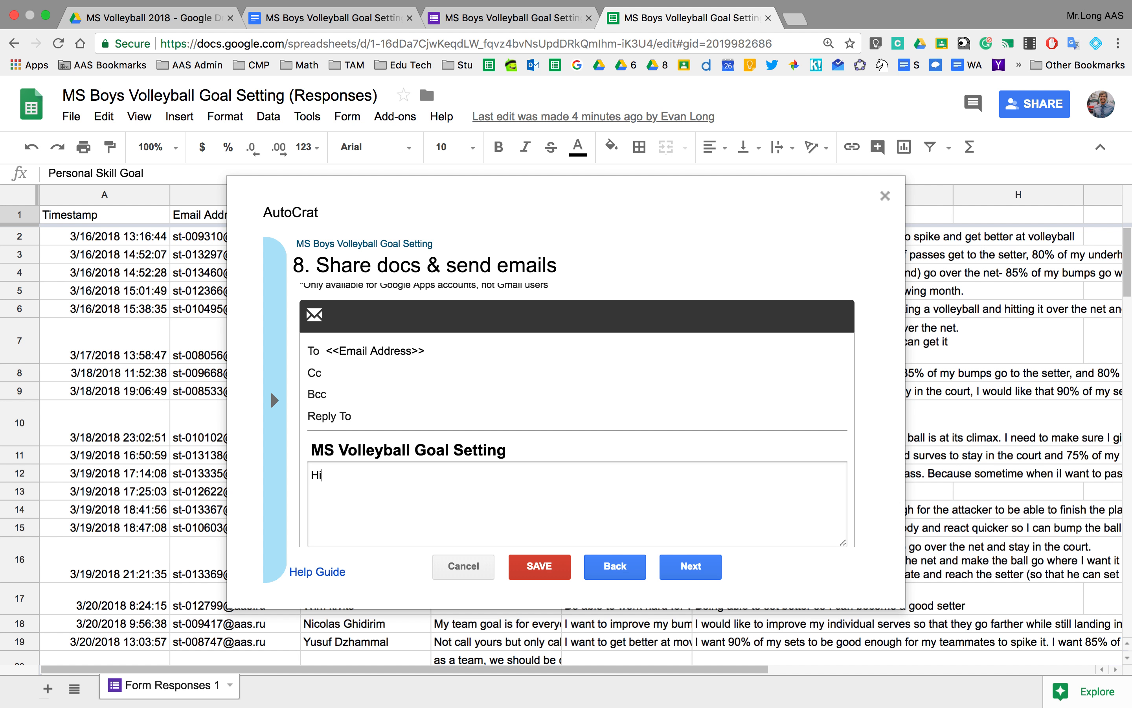
{"action": "left_click", "coordinate": [274, 400]}
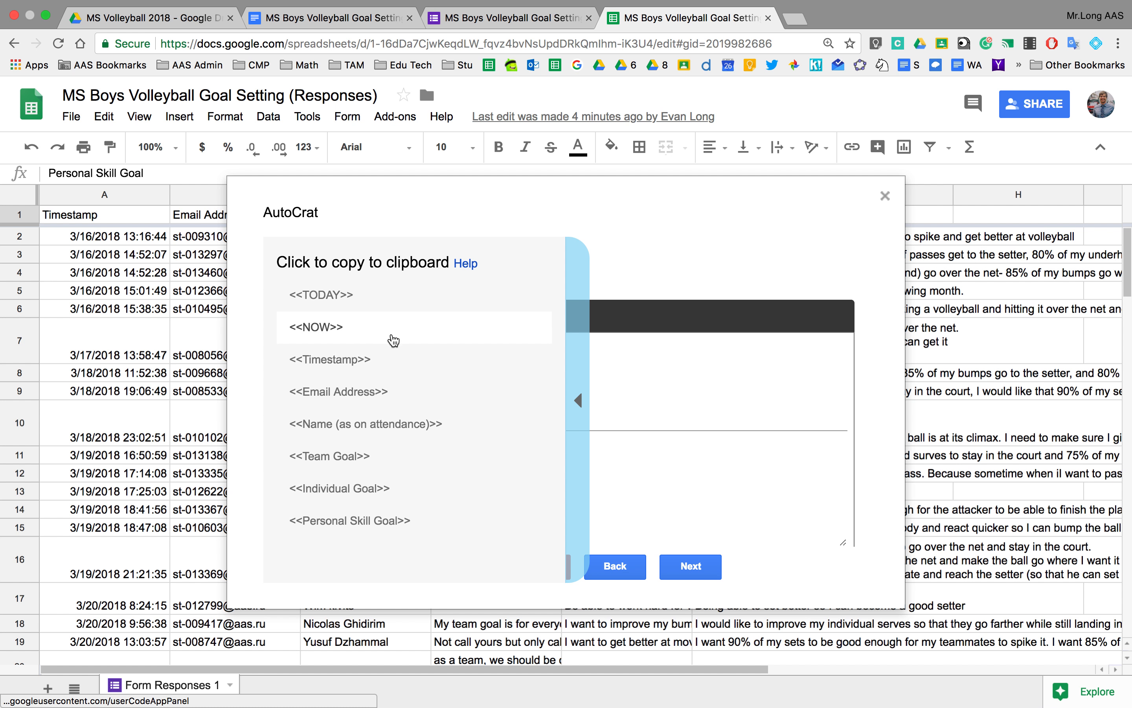
{"action": "left_click", "coordinate": [379, 423]}
{"action": "left_click", "coordinate": [374, 475]}
{"action": "type", "text": "<<Name (as on attendance)>>"}
{"action": "type", "text": ",  Plea"}
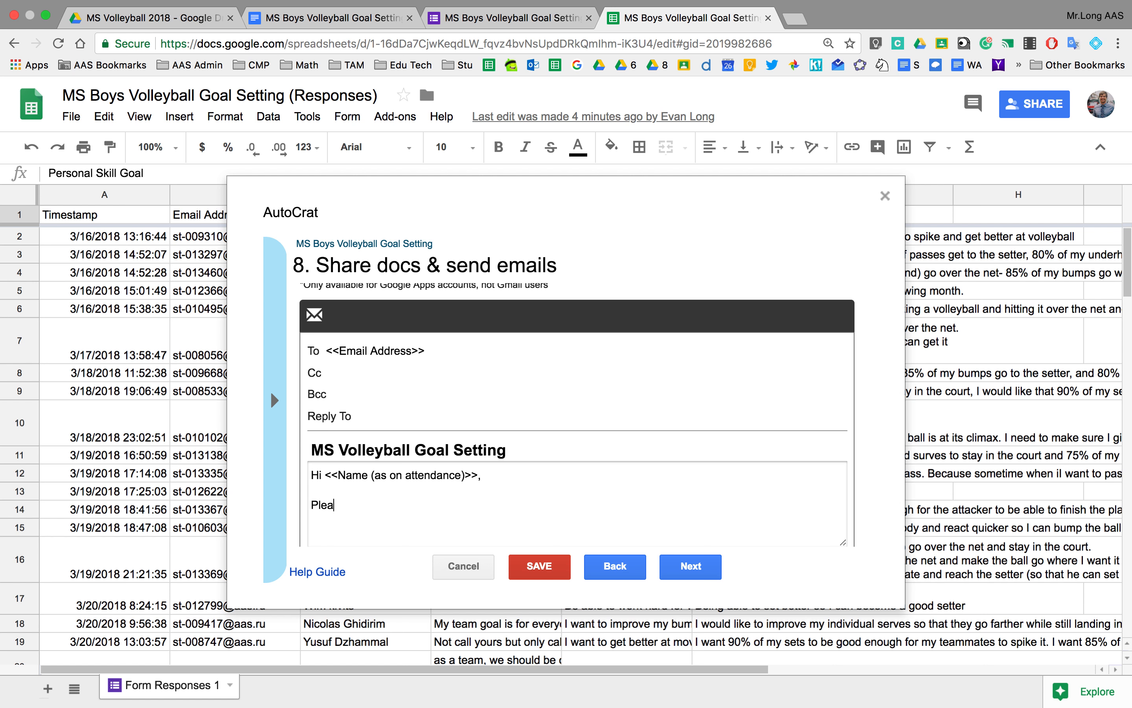
{"action": "type", "text": "se find the attached team and "}
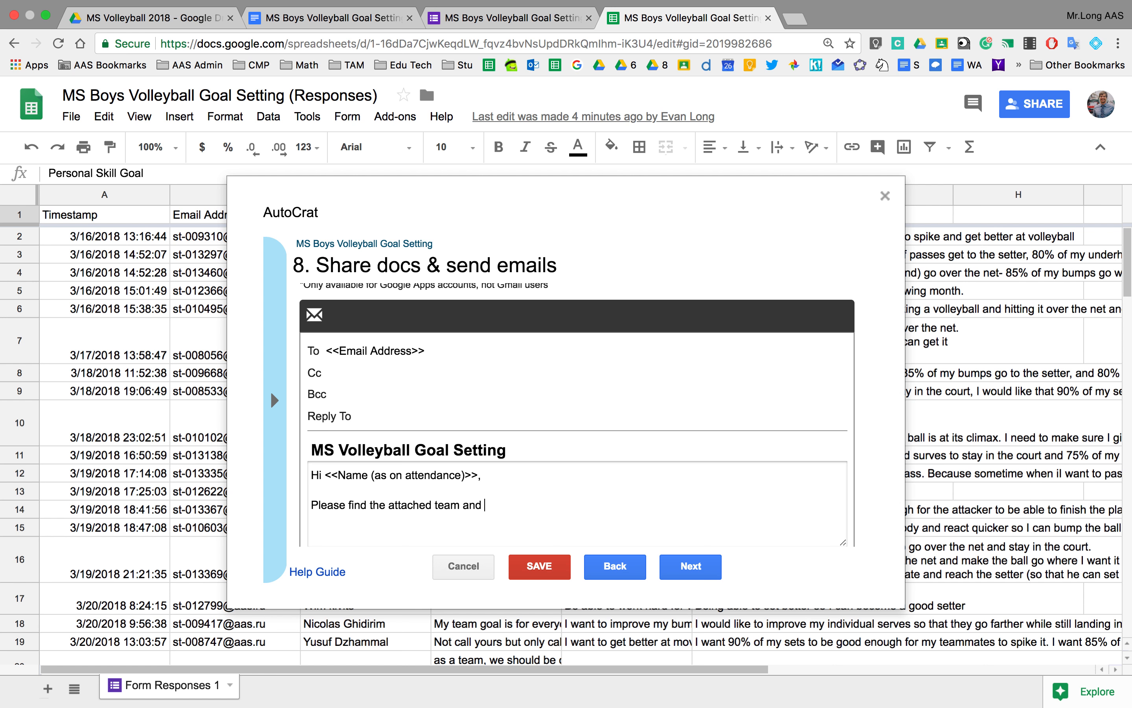
{"action": "type", "text": "indovidual goals for our upcomin"}
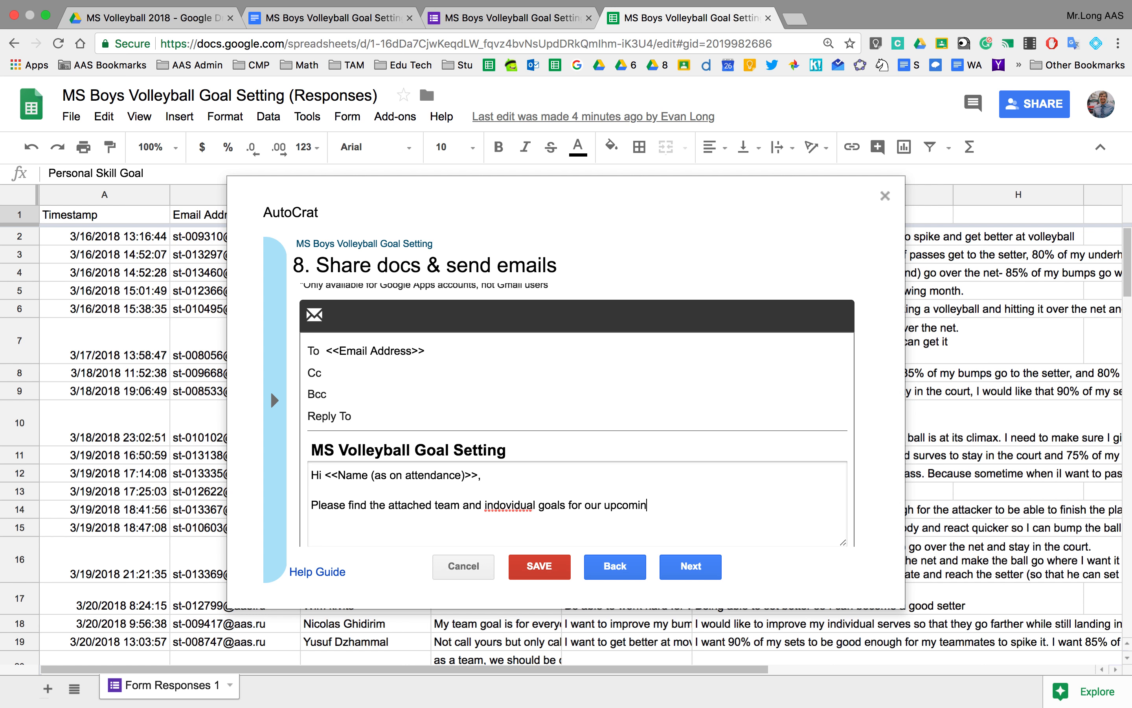
{"action": "type", "text": "g season."}
{"action": "right_click", "coordinate": [518, 510]}
{"action": "left_click", "coordinate": [580, 381]}
{"action": "left_click", "coordinate": [362, 377]}
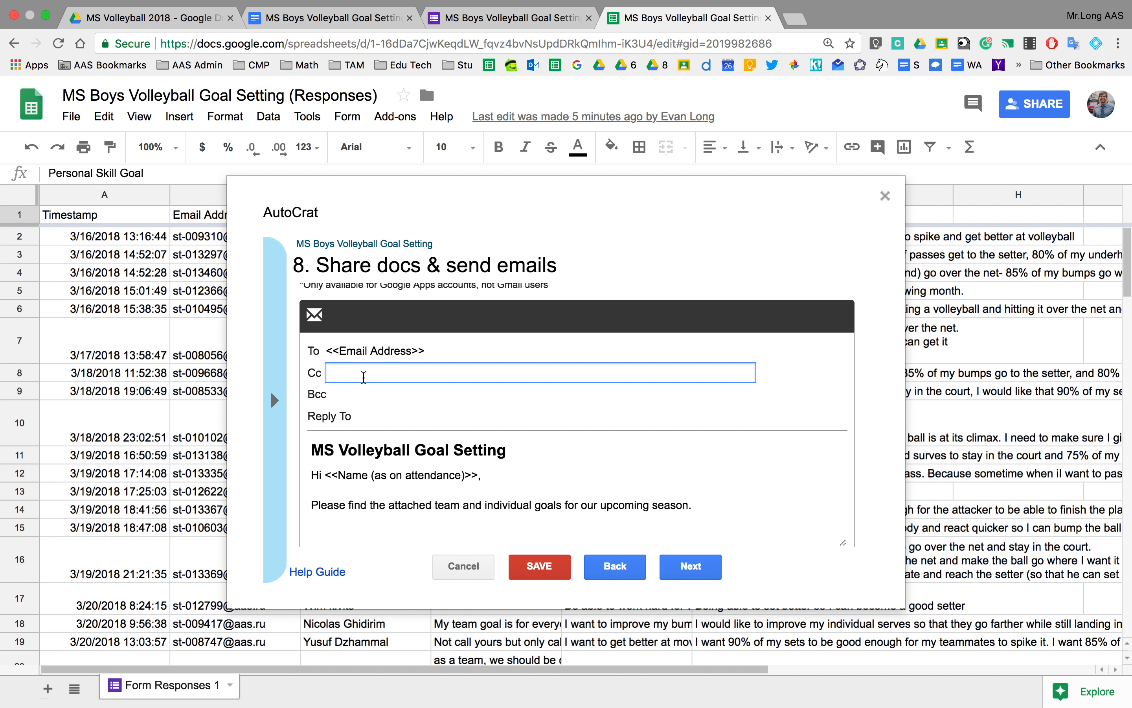
{"action": "left_click", "coordinate": [790, 24]}
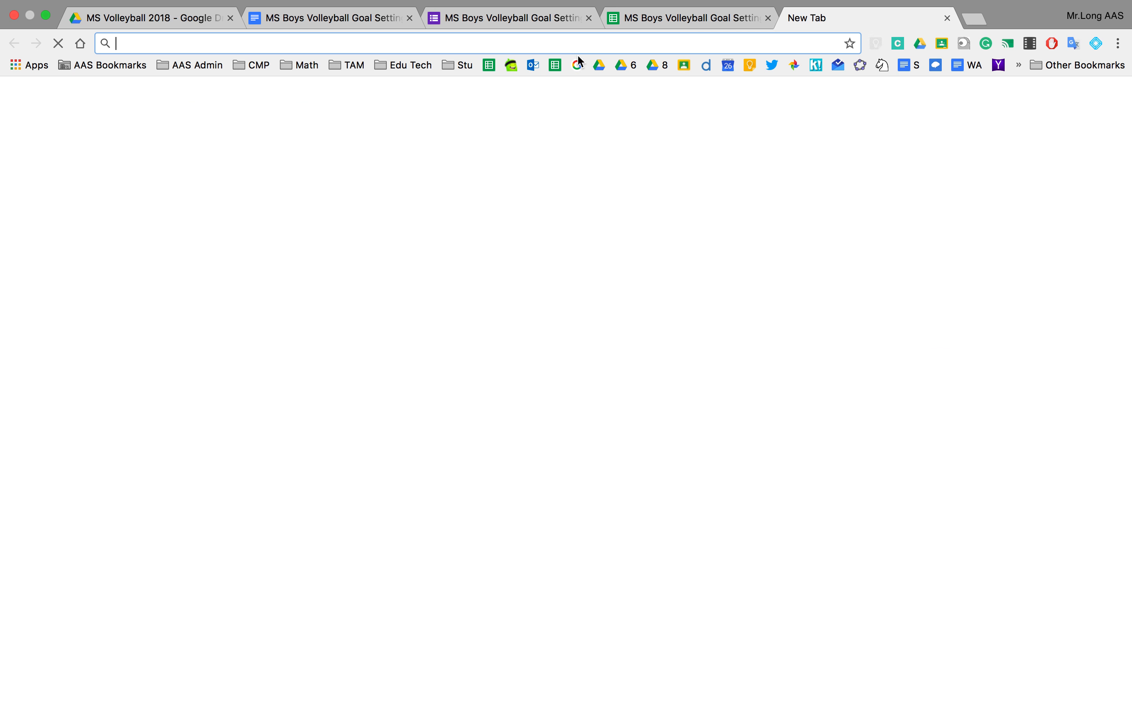
In Outlook, start a new message addressed to the HS PE colleague and view his contact card.
{"action": "left_click", "coordinate": [531, 67]}
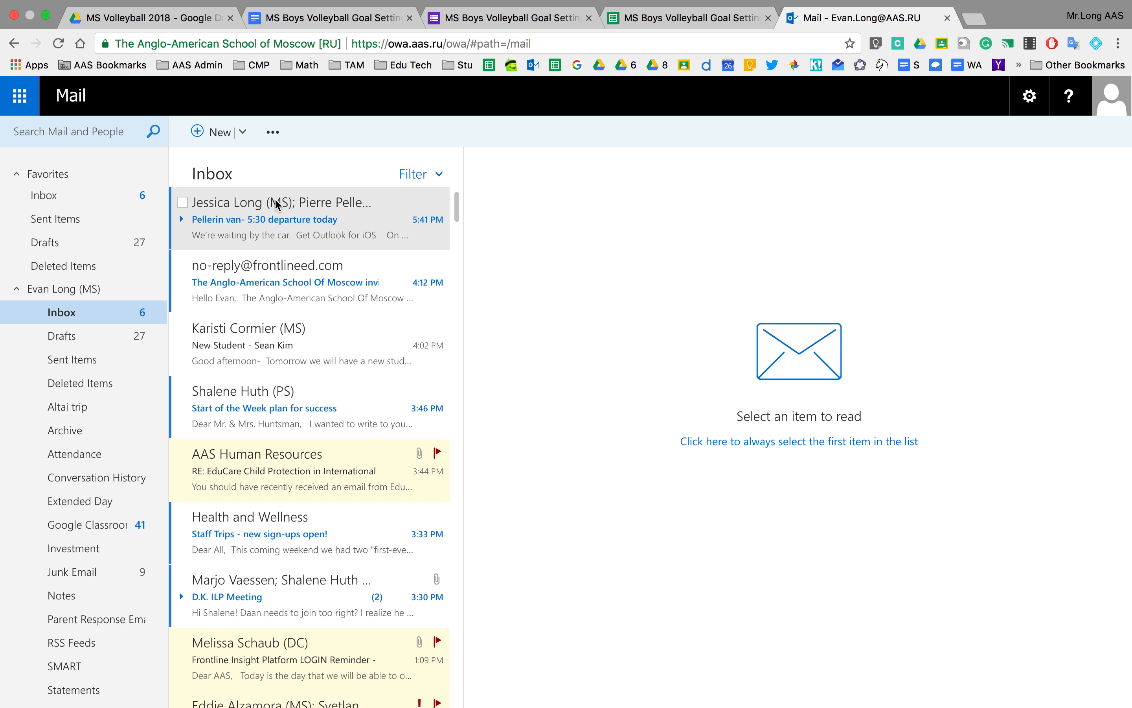
{"action": "left_click", "coordinate": [233, 223]}
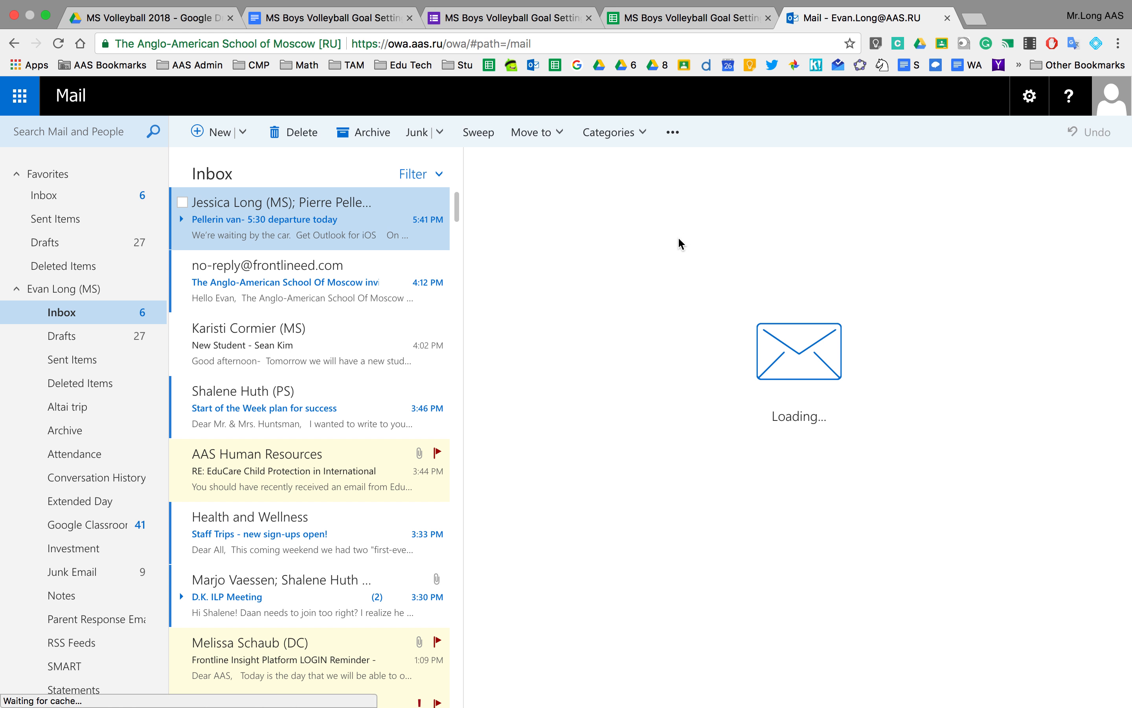
{"action": "left_click", "coordinate": [220, 132]}
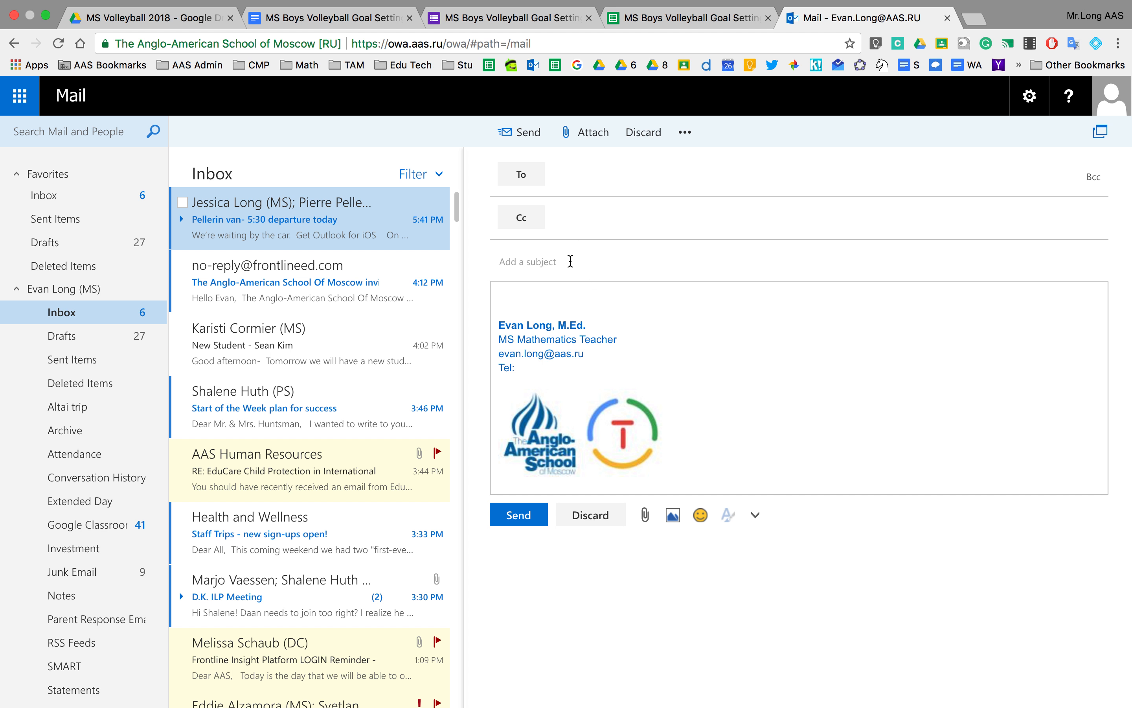
{"action": "left_click", "coordinate": [562, 178]}
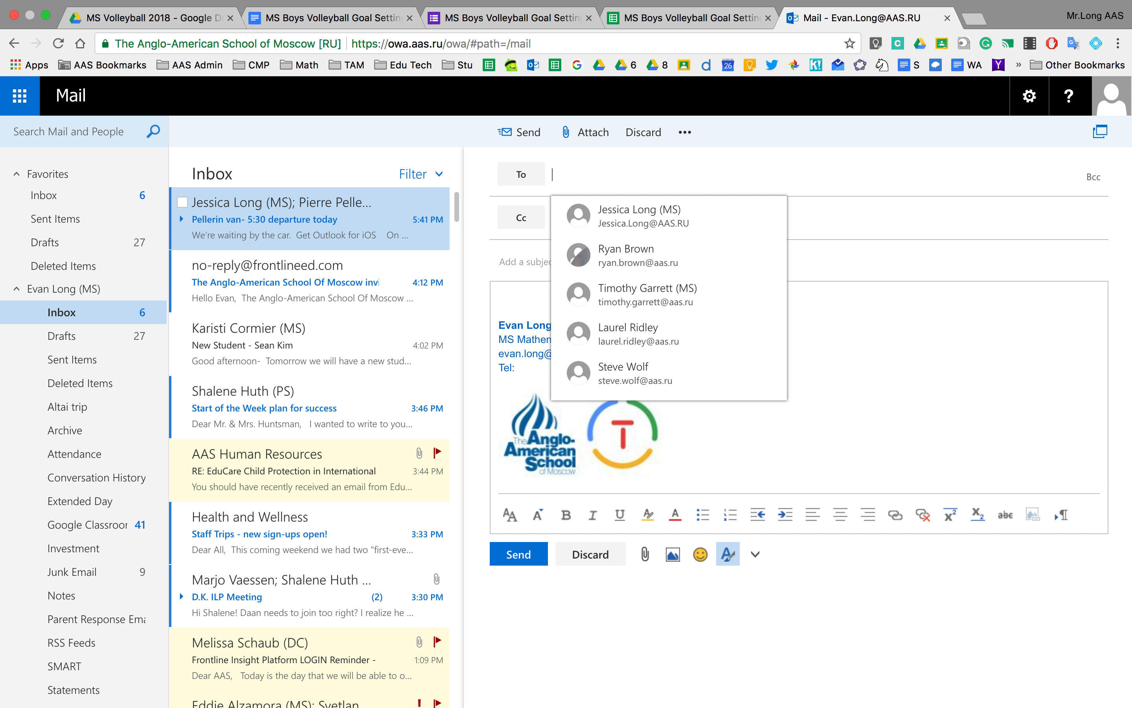
{"action": "type", "text": "pi"}
{"action": "left_click", "coordinate": [624, 221]}
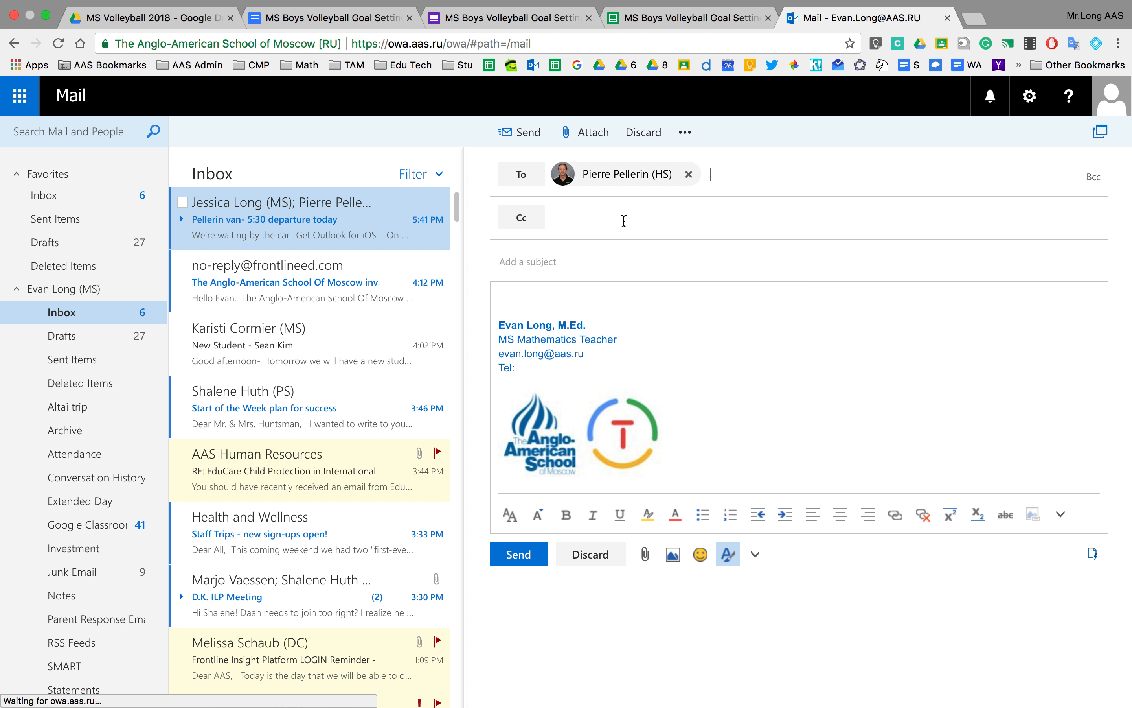
{"action": "left_click", "coordinate": [618, 175]}
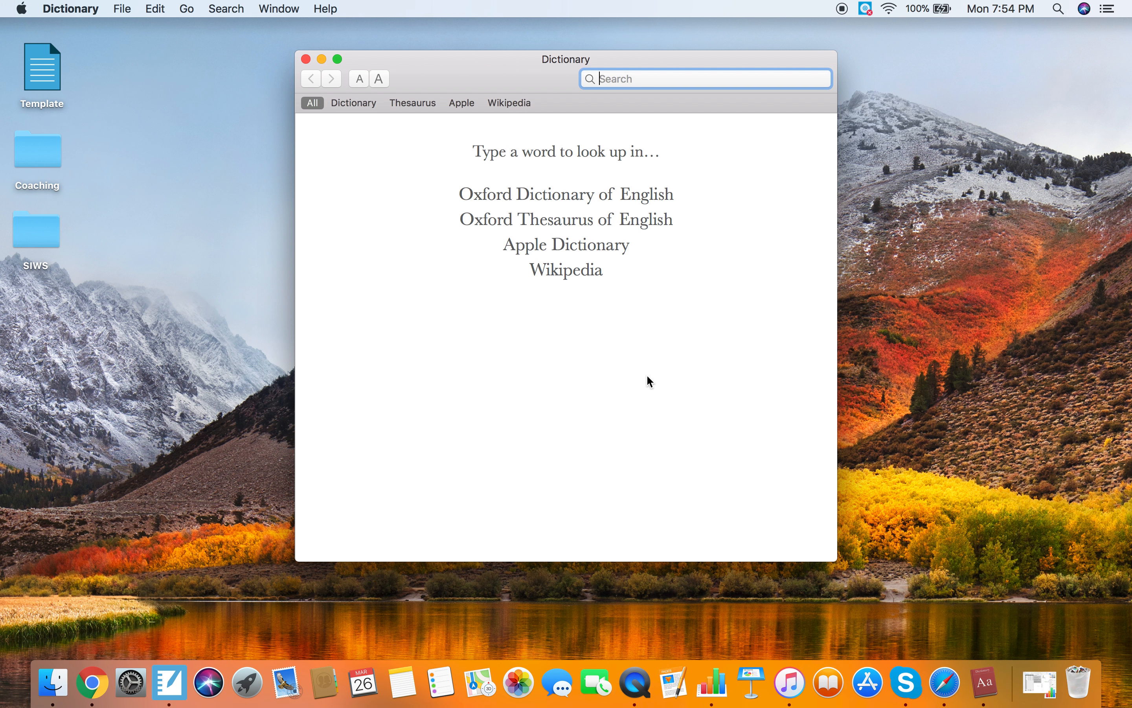
{"action": "left_click", "coordinate": [308, 61]}
{"action": "key", "text": "ctrl+Right"}
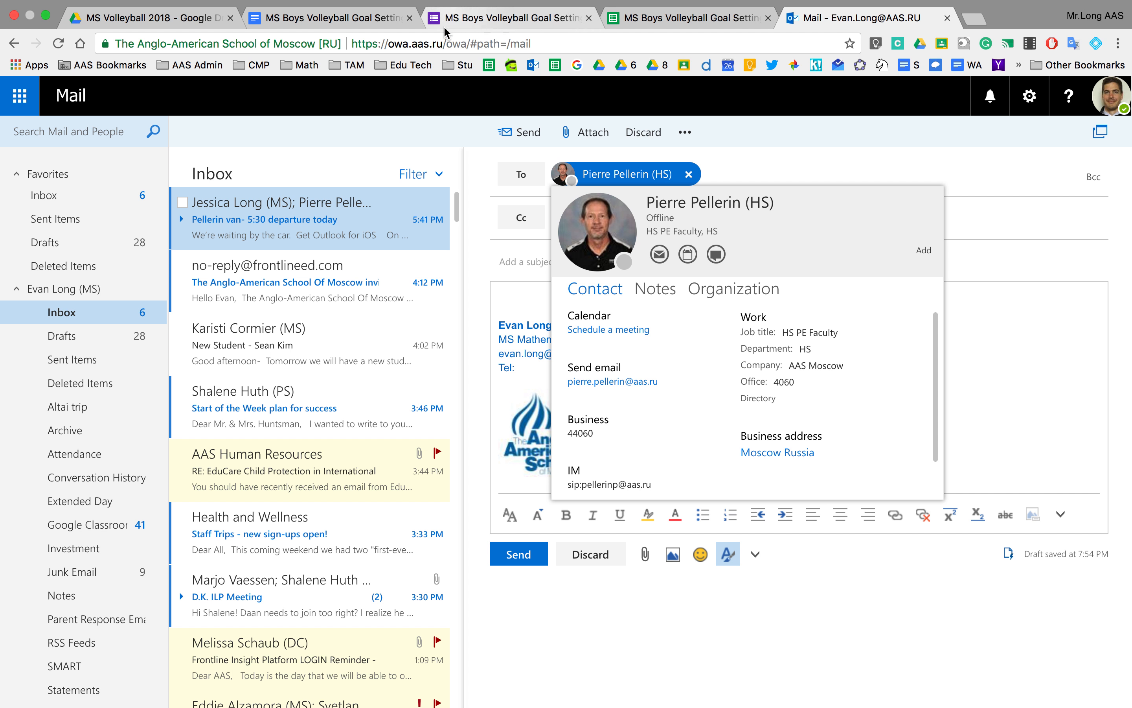
Enter the PE colleague's e-mail address as Cc and the teacher's own address as Reply To.
{"action": "left_click", "coordinate": [947, 18]}
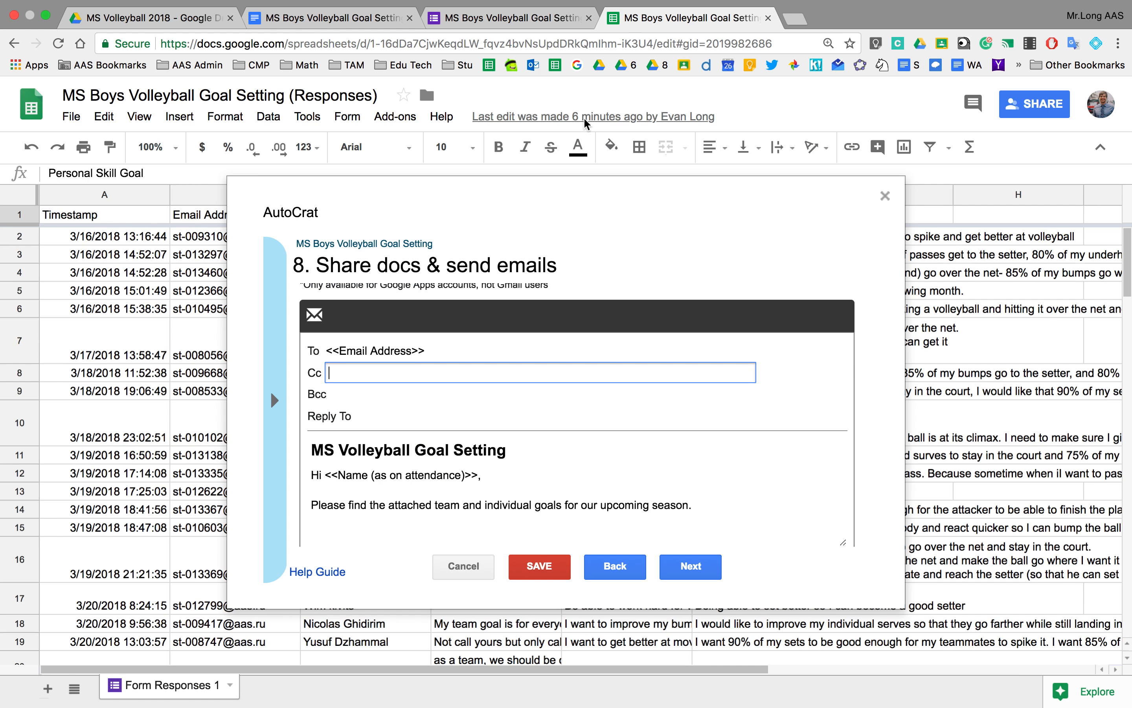
{"action": "left_click", "coordinate": [395, 425]}
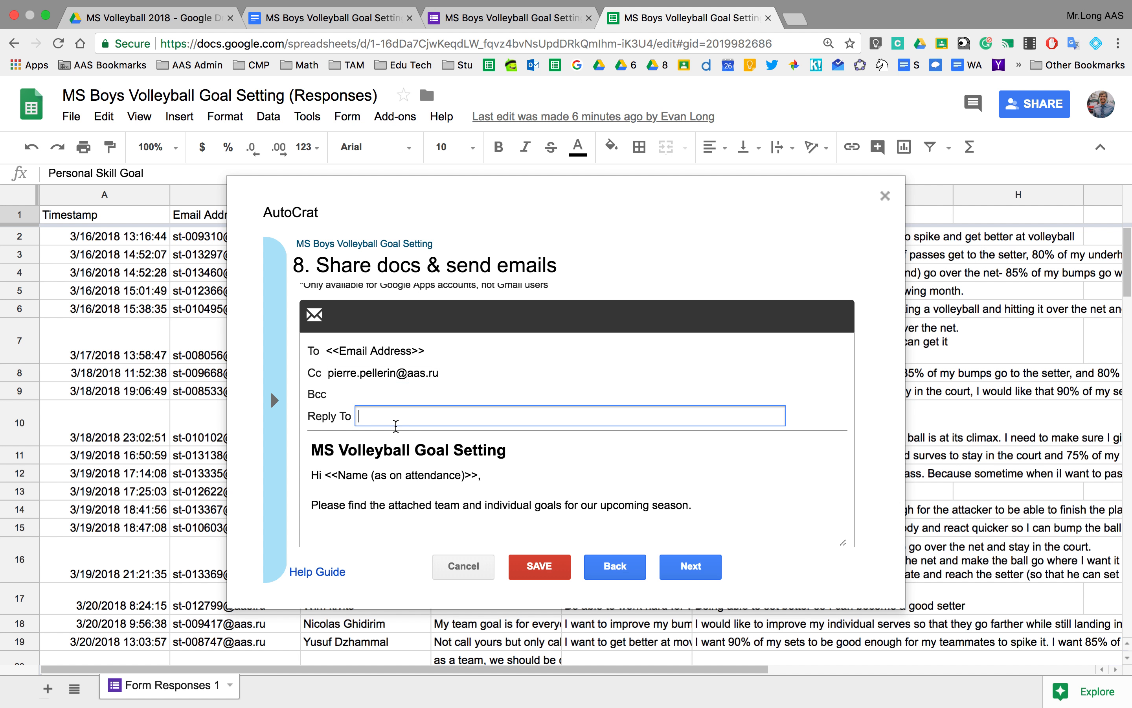
{"action": "left_click", "coordinate": [611, 475]}
Review the message body and continue to the triggers step, leaving form and time triggers at No.
{"action": "scroll", "coordinate": [596, 487], "scroll_direction": "down", "scroll_amount": 1}
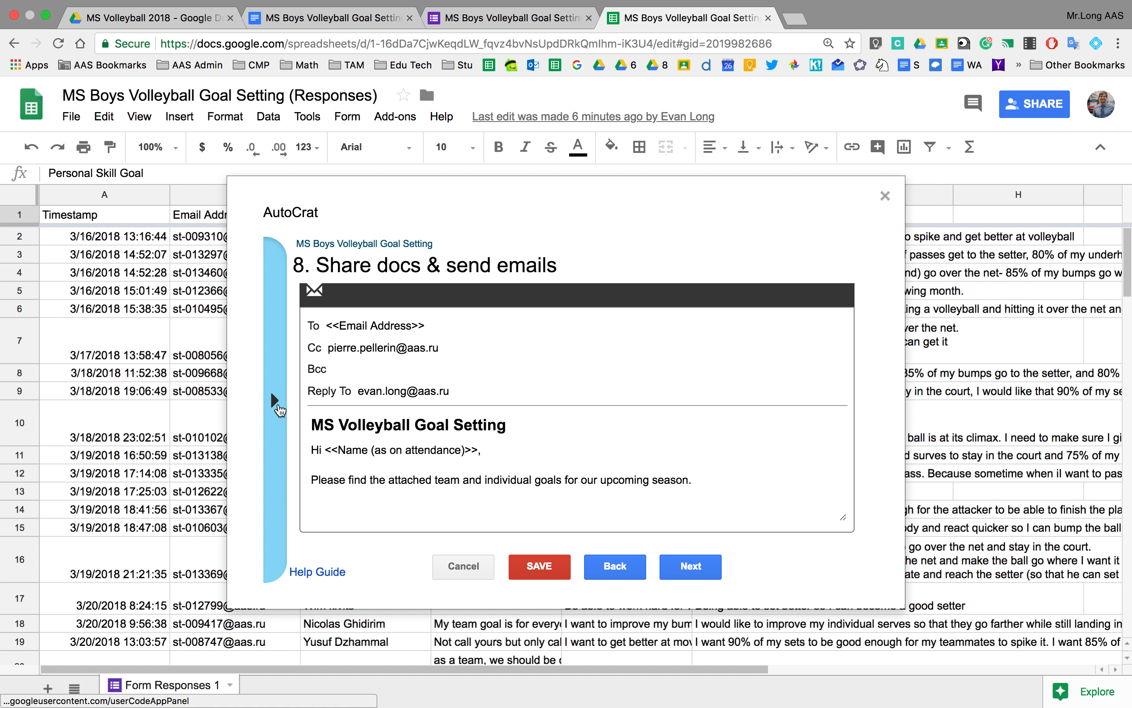
{"action": "left_click", "coordinate": [277, 407]}
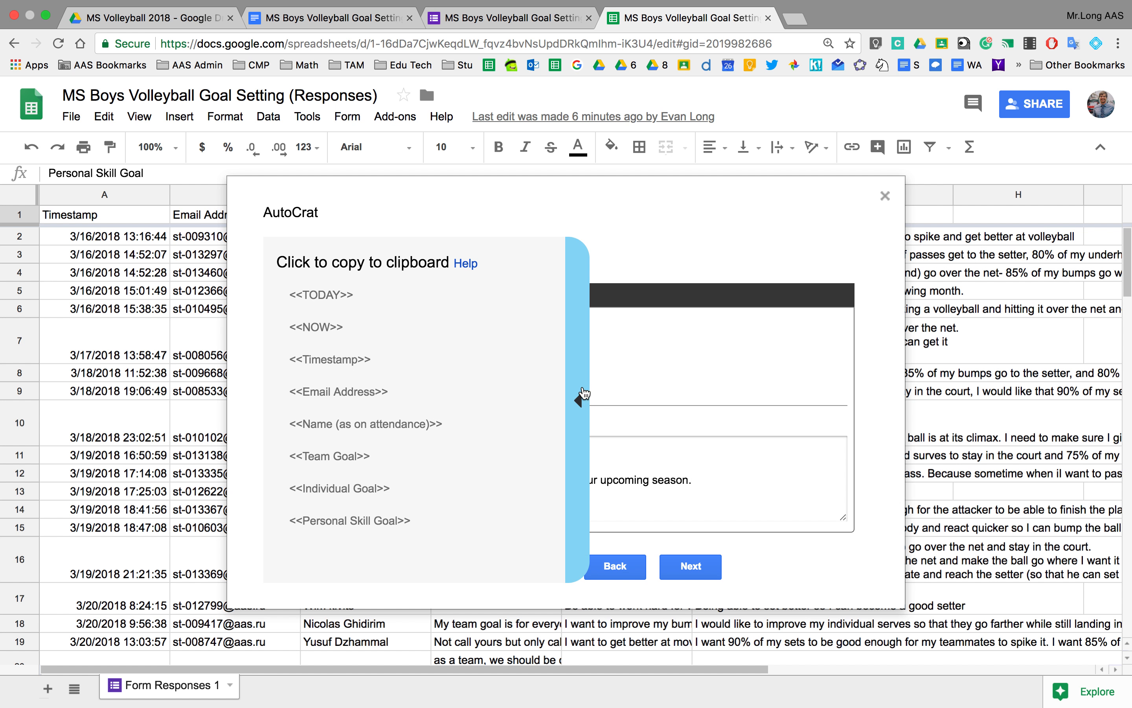
{"action": "left_click", "coordinate": [581, 395]}
{"action": "left_click", "coordinate": [412, 494]}
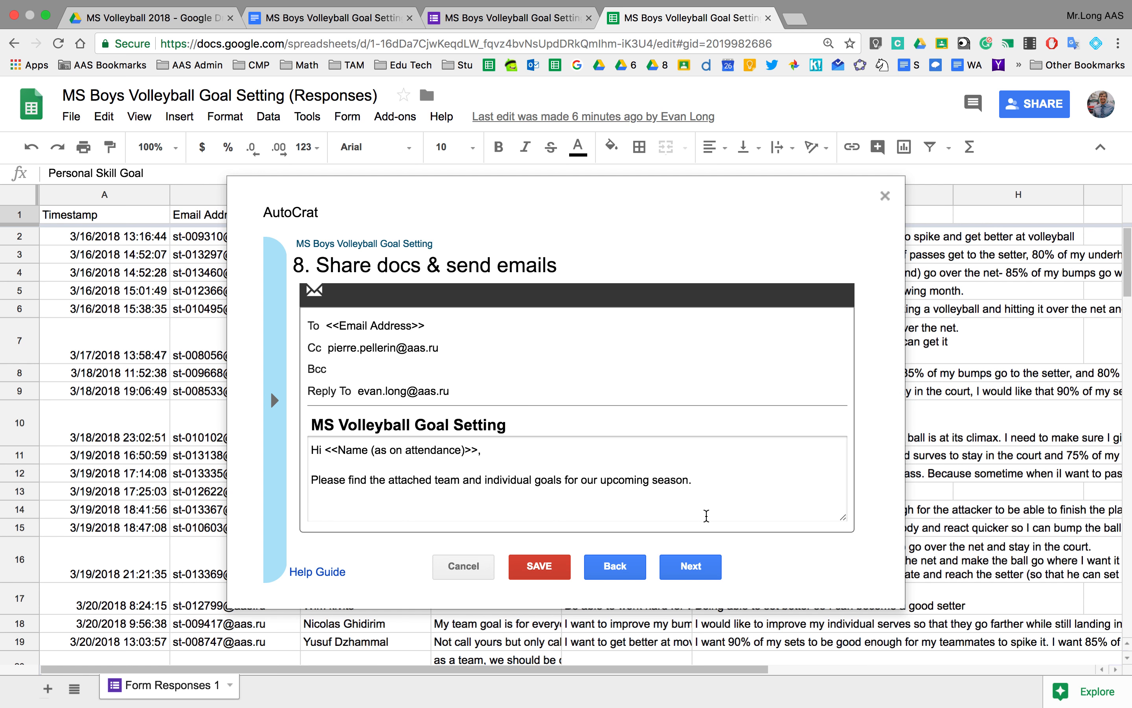
{"action": "left_click", "coordinate": [696, 568]}
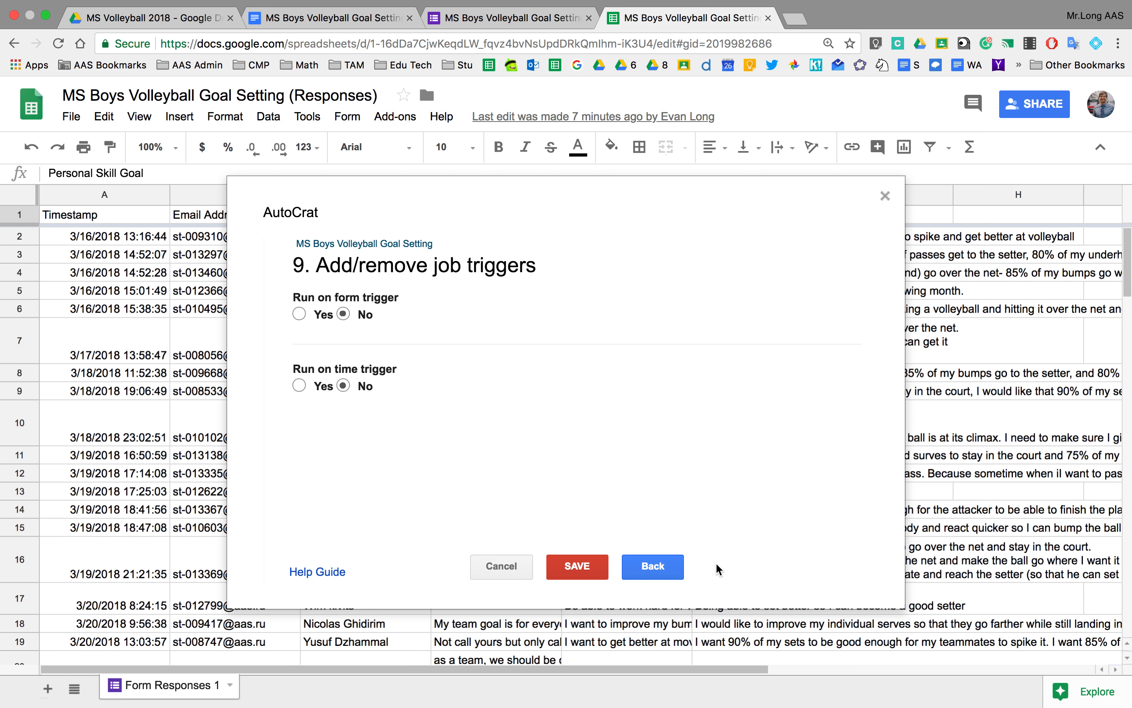
Save the MS Boys Volleyball Goal Setting job and run it on its 32 rows.
{"action": "left_click", "coordinate": [590, 563]}
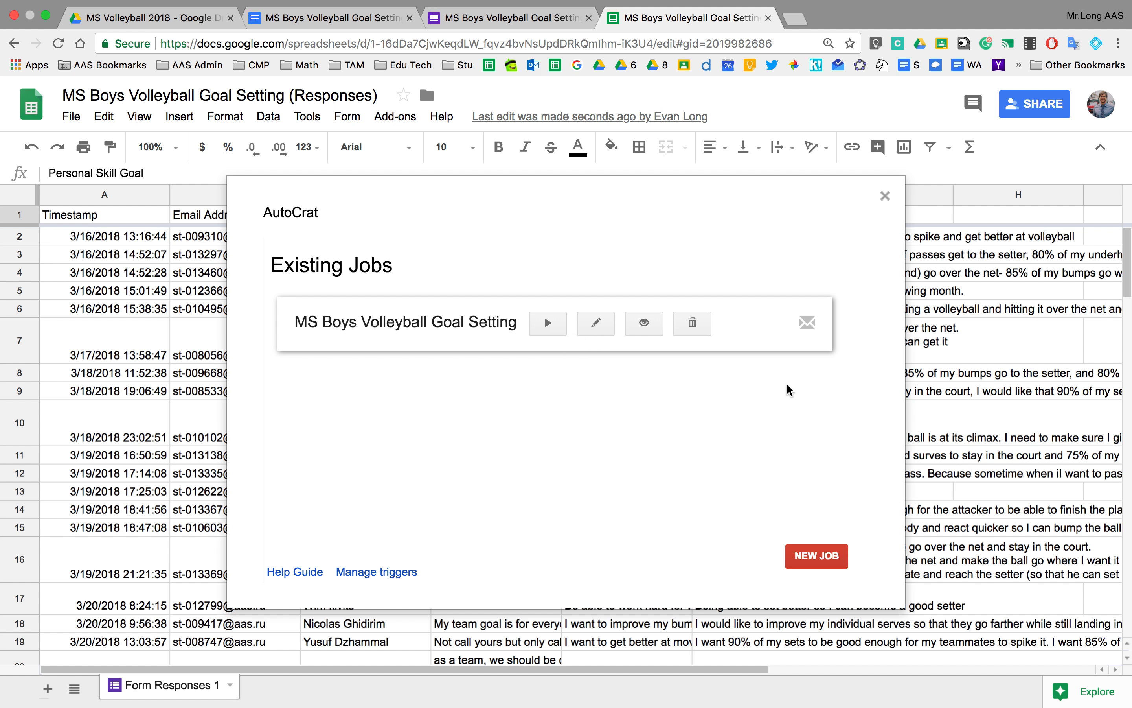
{"action": "left_click", "coordinate": [548, 324]}
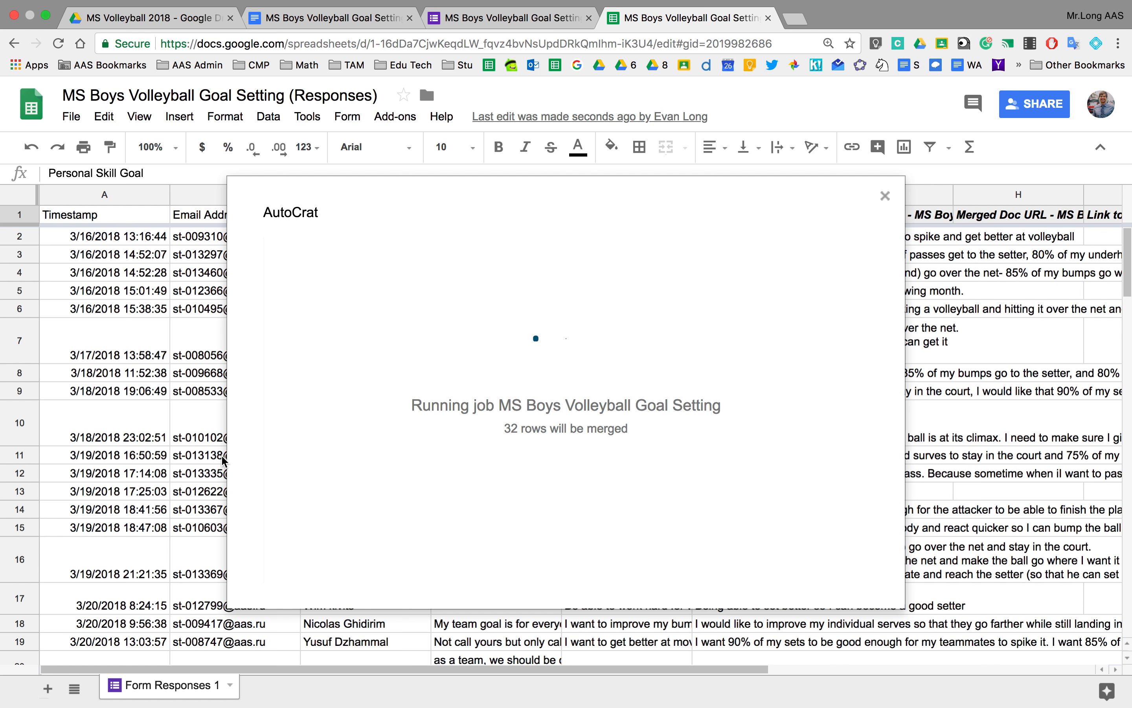
Let the job merge its 32 response rows, then switch to Drive to check the output.
{"action": "scroll", "coordinate": [224, 461], "scroll_direction": "down", "scroll_amount": 8}
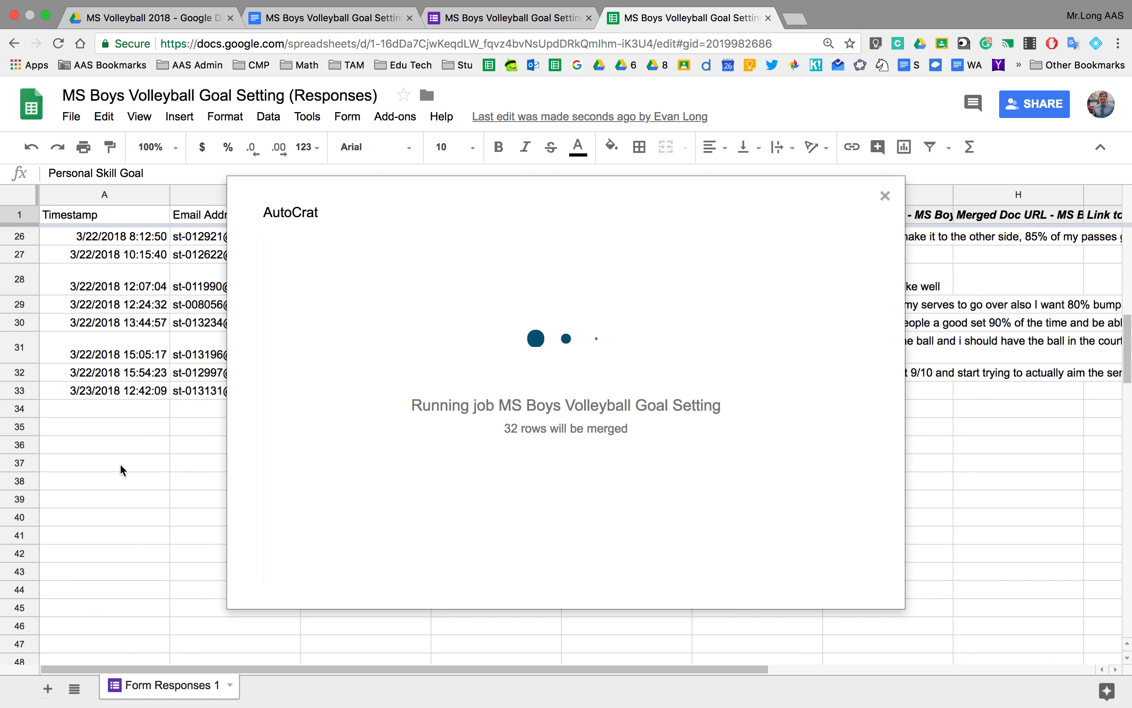
{"action": "scroll", "coordinate": [119, 463], "scroll_direction": "up", "scroll_amount": 1}
{"action": "scroll", "coordinate": [98, 426], "scroll_direction": "up", "scroll_amount": 8}
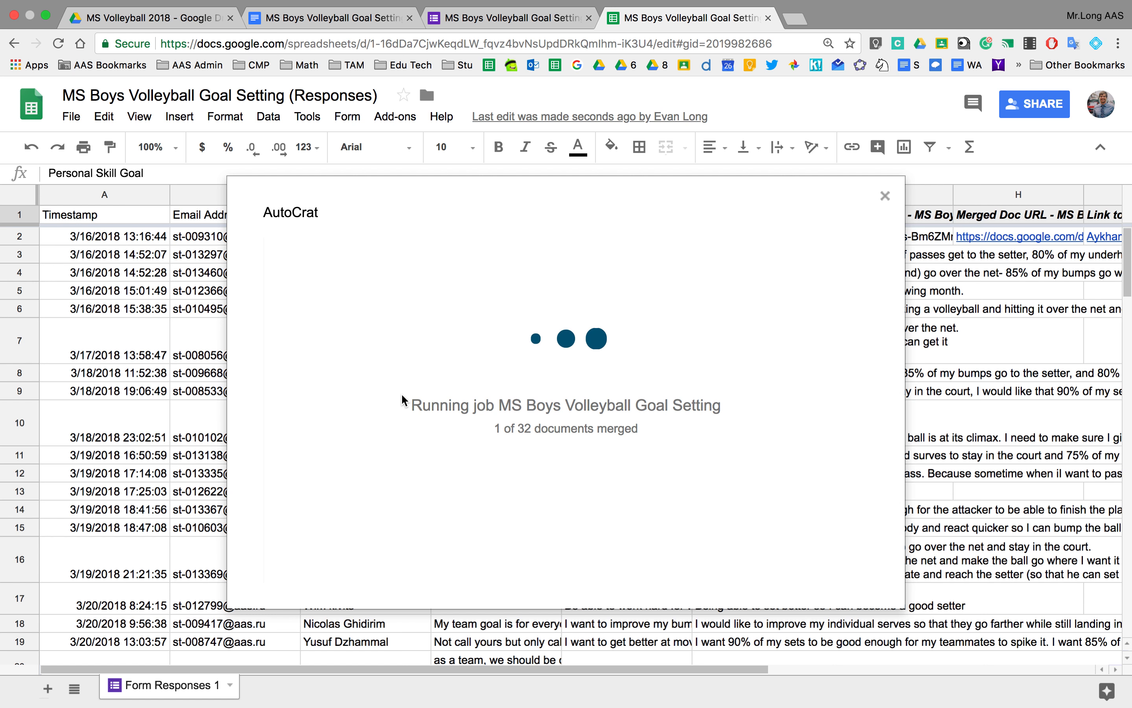
{"action": "left_click", "coordinate": [152, 12]}
Open the MSB Volleyball Team Goals folder and view one student's merged goal-setting doc.
{"action": "double_click", "coordinate": [320, 249]}
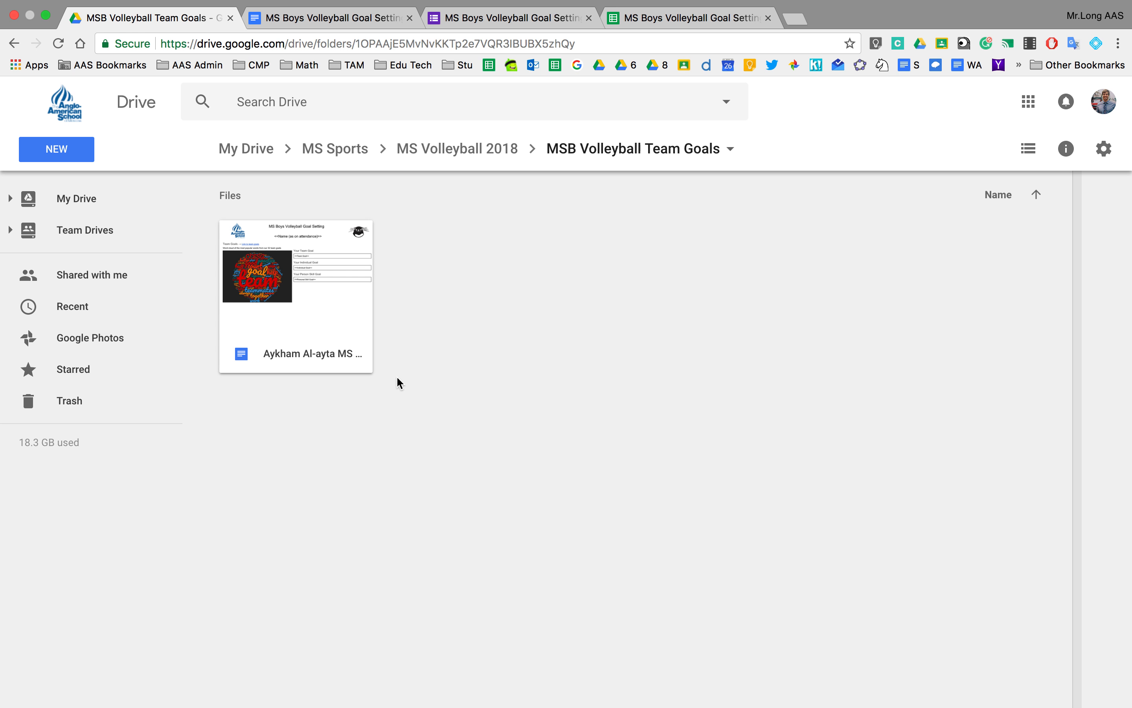
{"action": "left_click", "coordinate": [679, 18]}
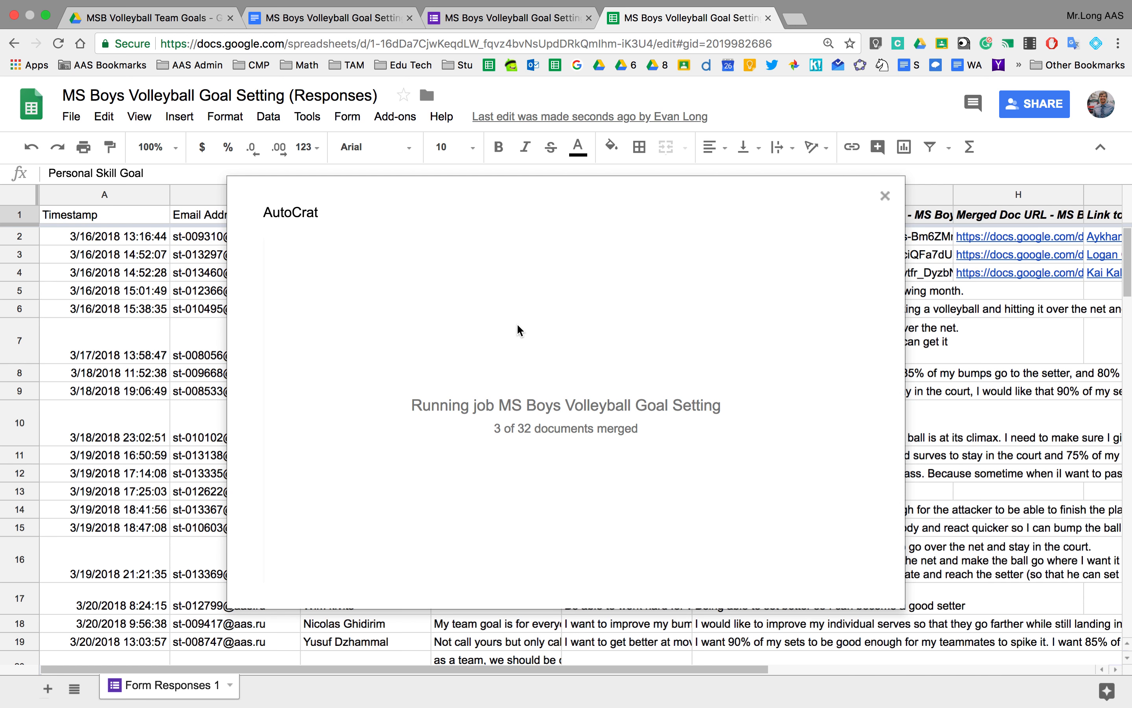
{"action": "left_click", "coordinate": [192, 21]}
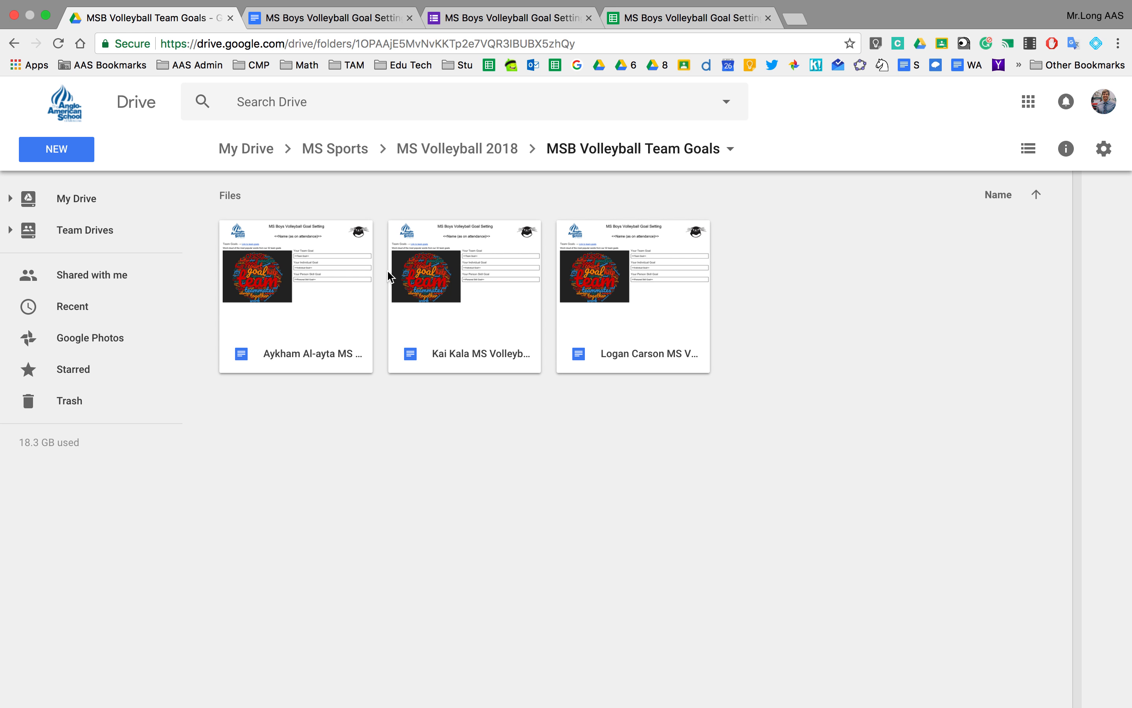
{"action": "double_click", "coordinate": [633, 356]}
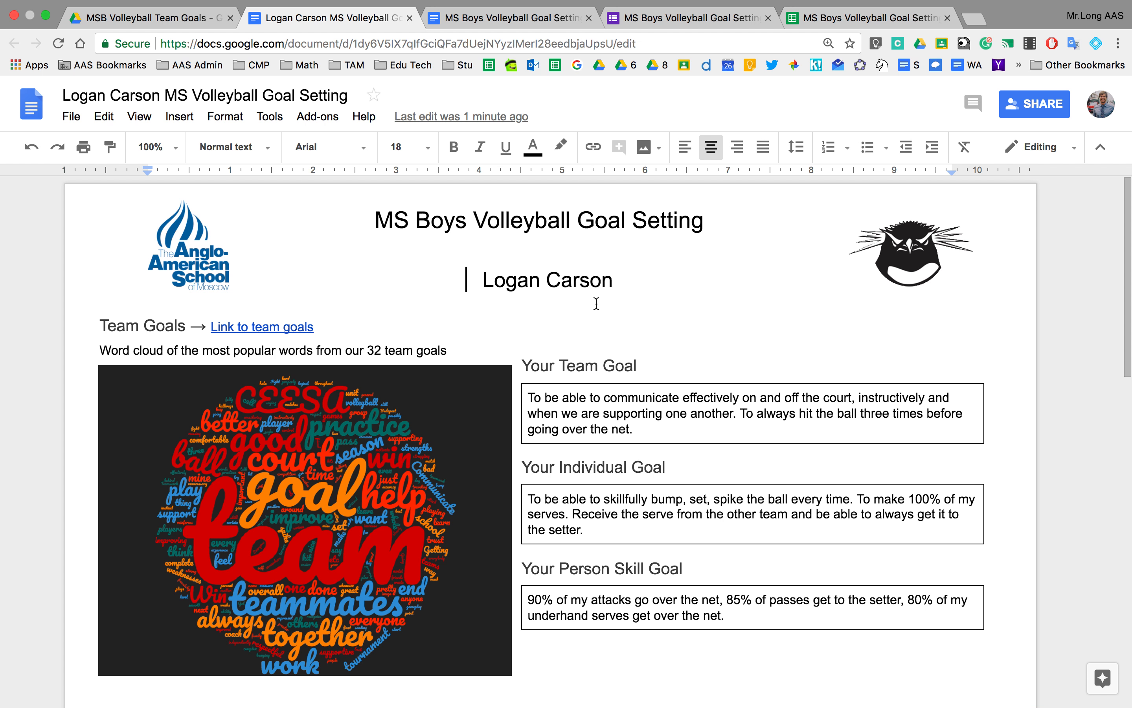
{"action": "scroll", "coordinate": [596, 304], "scroll_direction": "down", "scroll_amount": 2}
Scroll through the student's merged goal-setting document to review its contents.
{"action": "scroll", "coordinate": [596, 303], "scroll_direction": "down", "scroll_amount": 3}
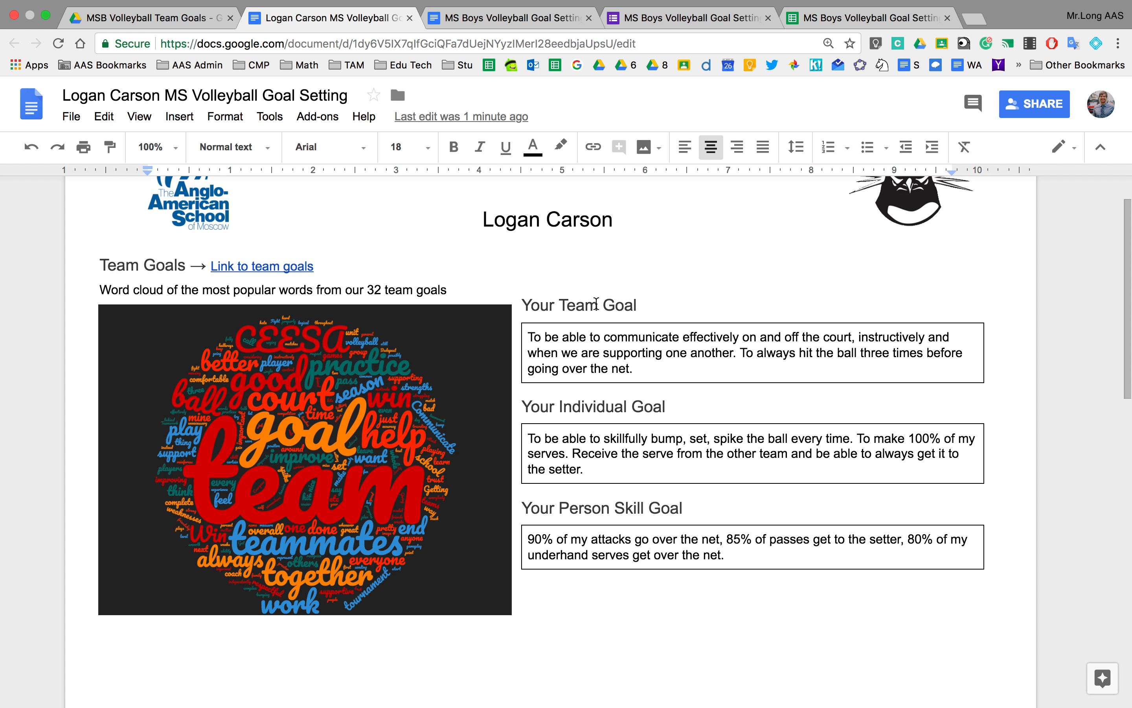
{"action": "scroll", "coordinate": [596, 303], "scroll_direction": "down", "scroll_amount": 1}
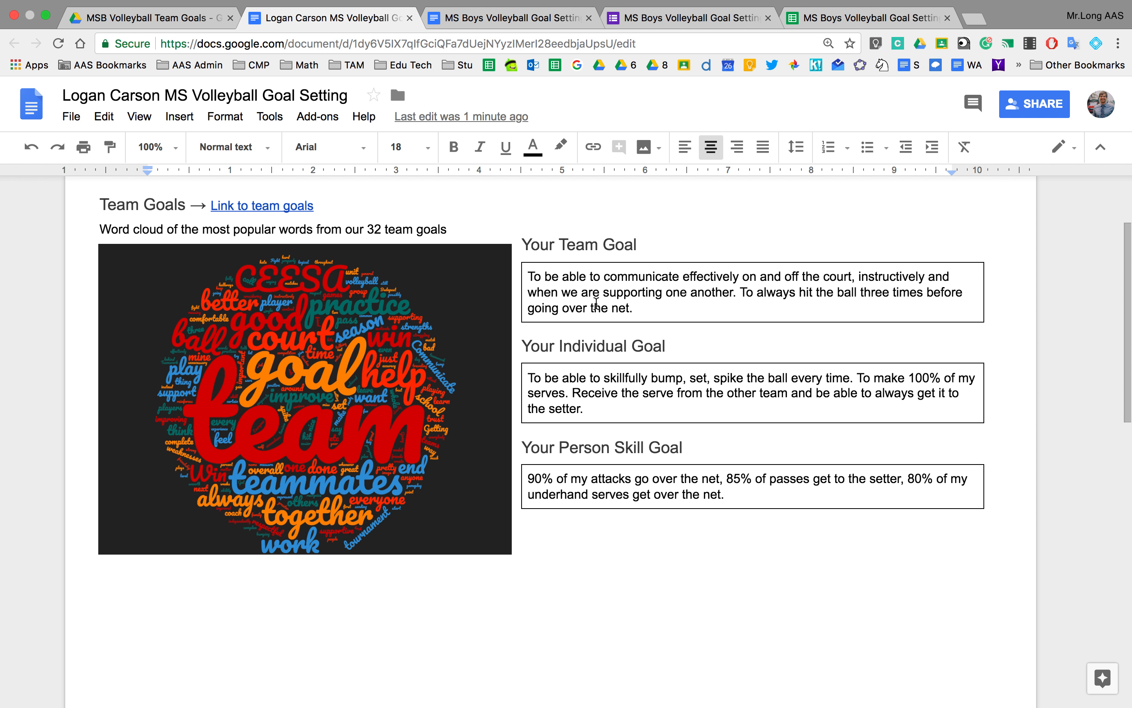
{"action": "scroll", "coordinate": [596, 303], "scroll_direction": "up", "scroll_amount": 5}
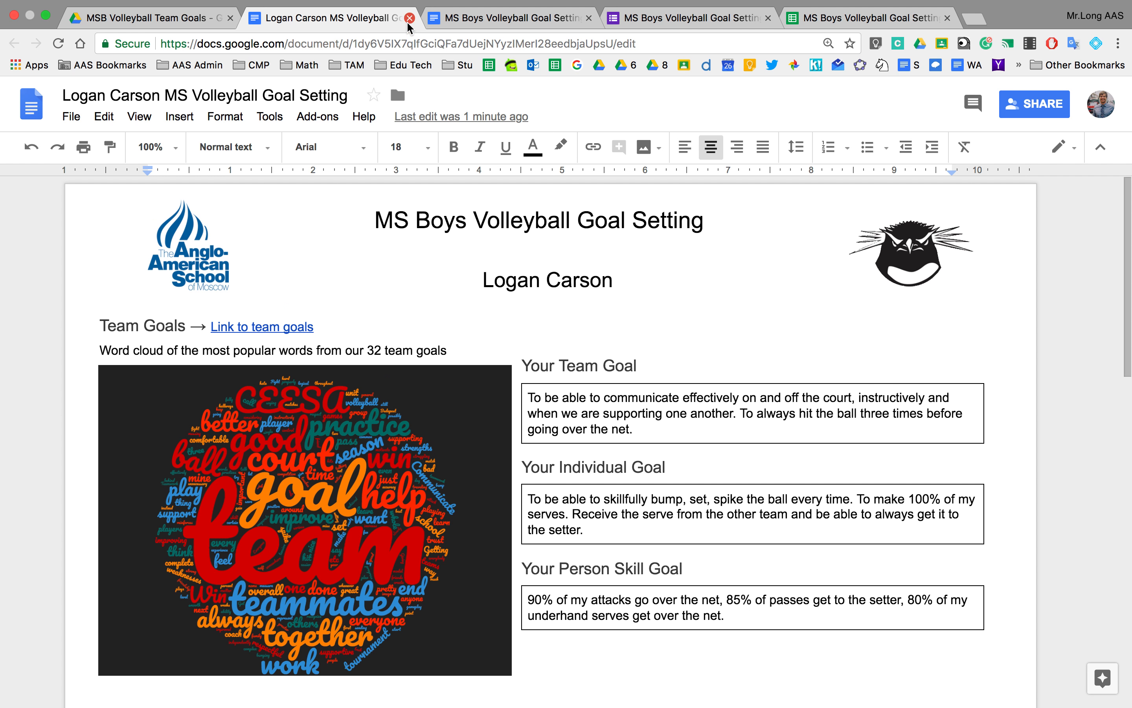
{"action": "scroll", "coordinate": [536, 374], "scroll_direction": "down", "scroll_amount": 15}
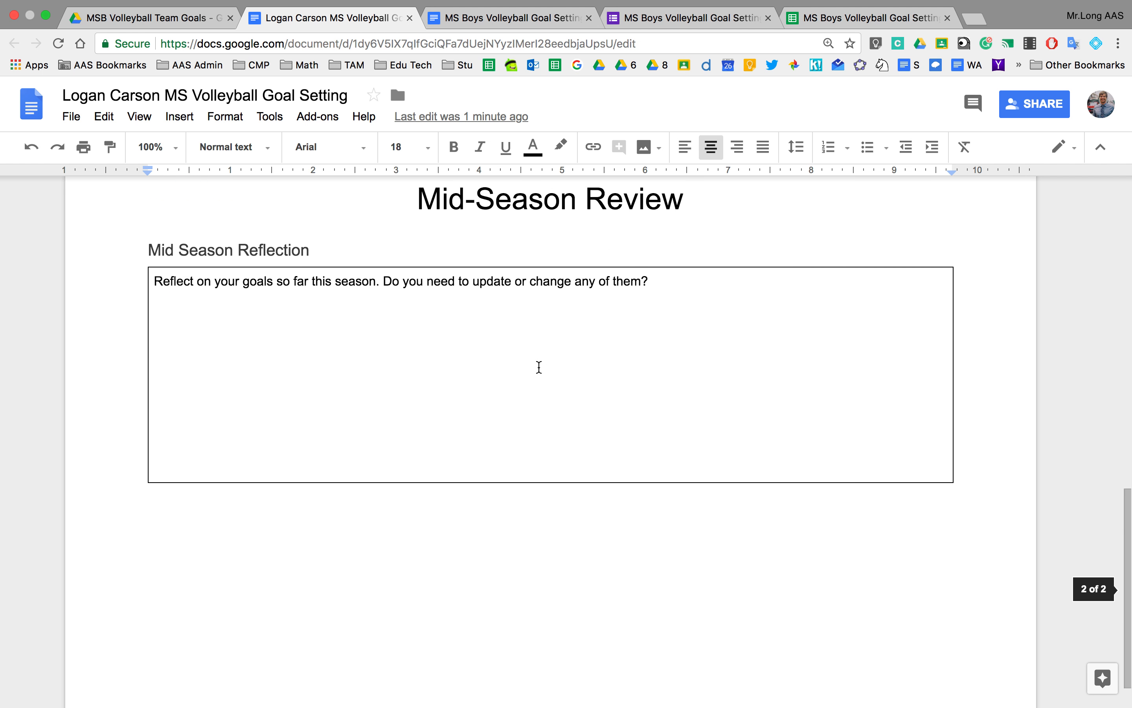
{"action": "scroll", "coordinate": [539, 366], "scroll_direction": "up", "scroll_amount": 15}
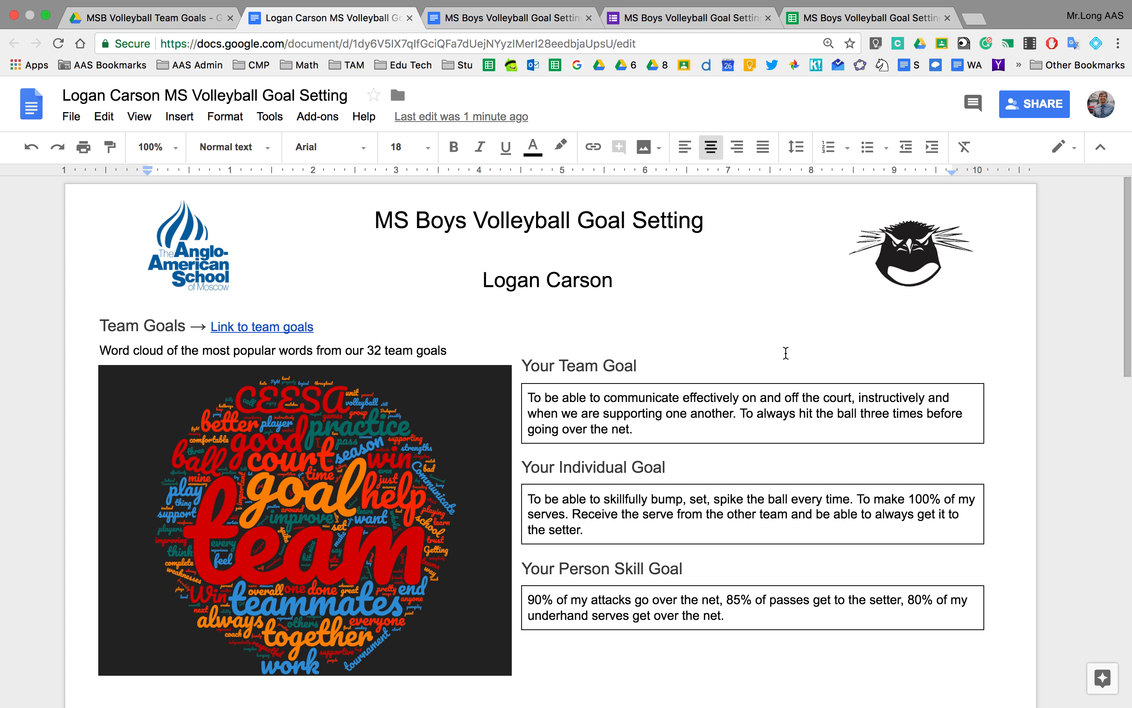
Check who the merged document is shared with, then close the document.
{"action": "left_click", "coordinate": [1007, 121]}
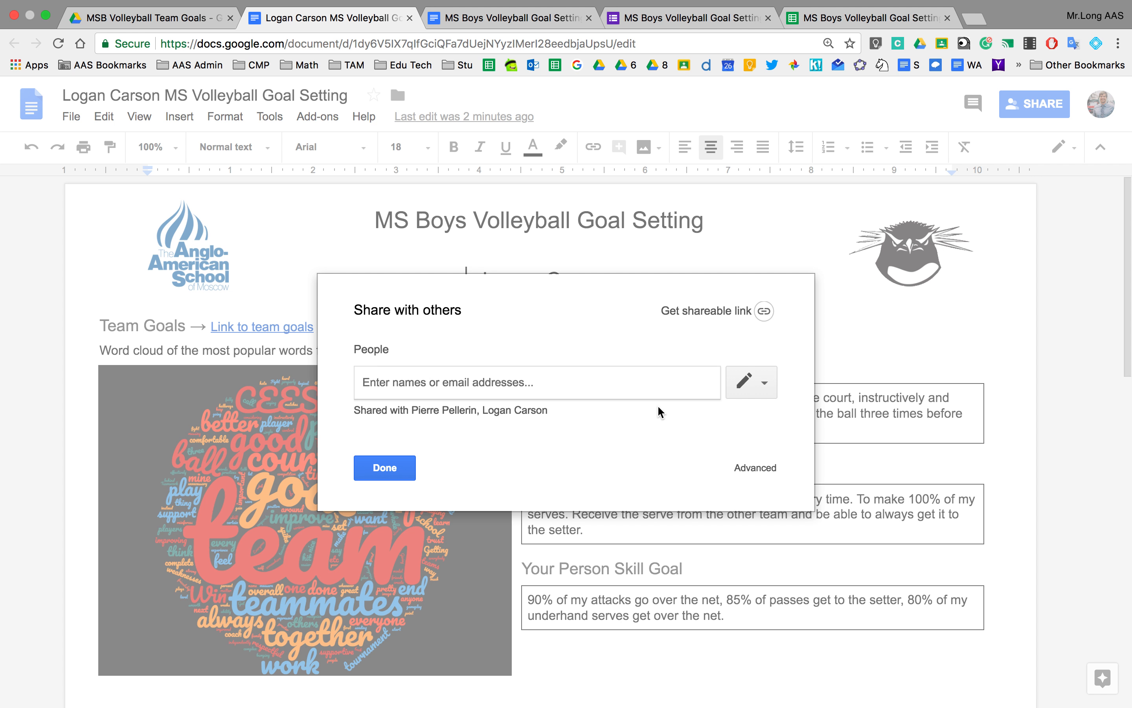
{"action": "left_click", "coordinate": [388, 468]}
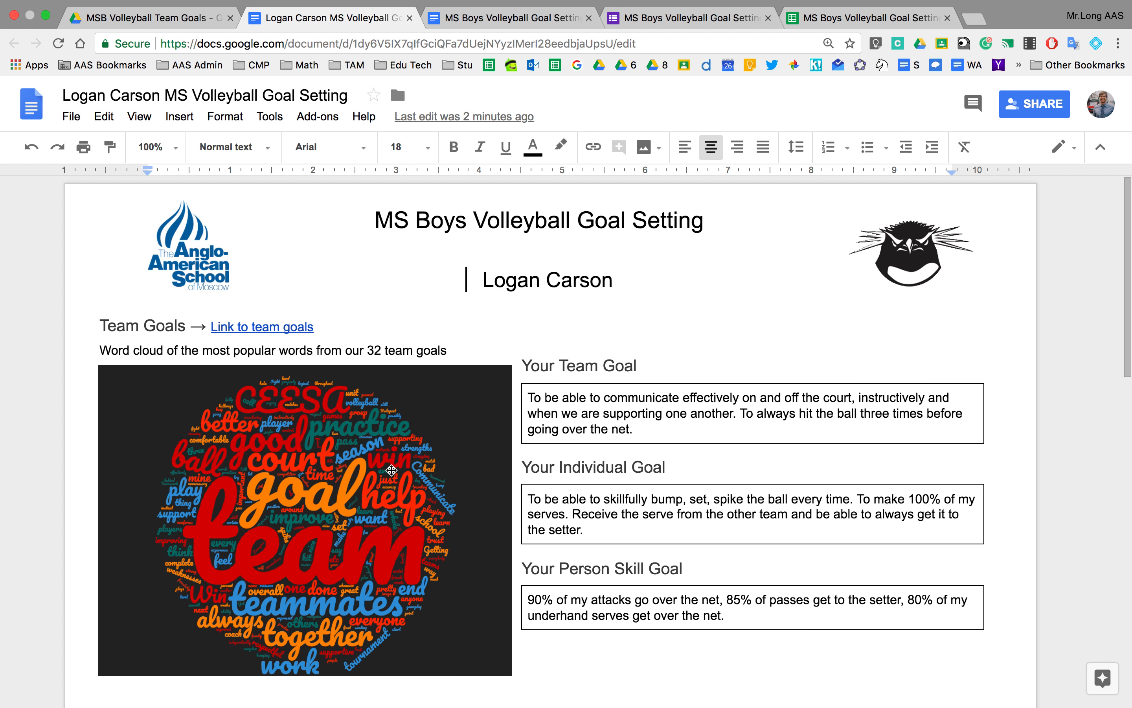
{"action": "left_click", "coordinate": [409, 18]}
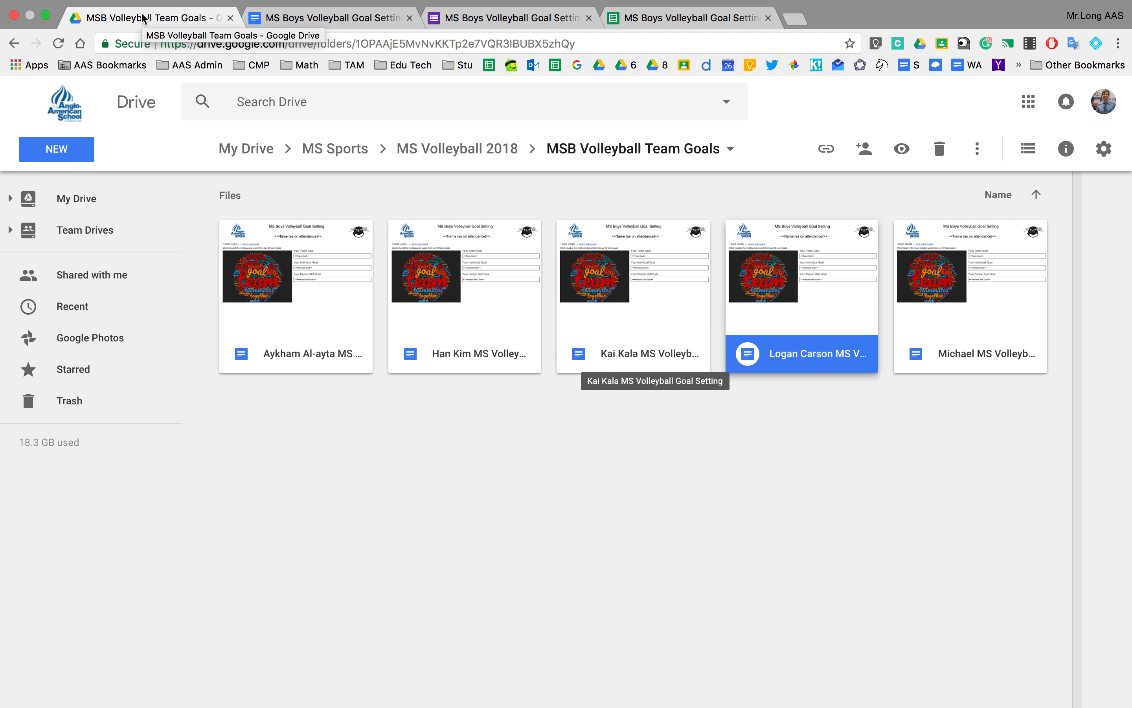
Check the merge job's progress, then reopen a student's merged doc from the team-goals folder.
{"action": "left_click", "coordinate": [640, 21]}
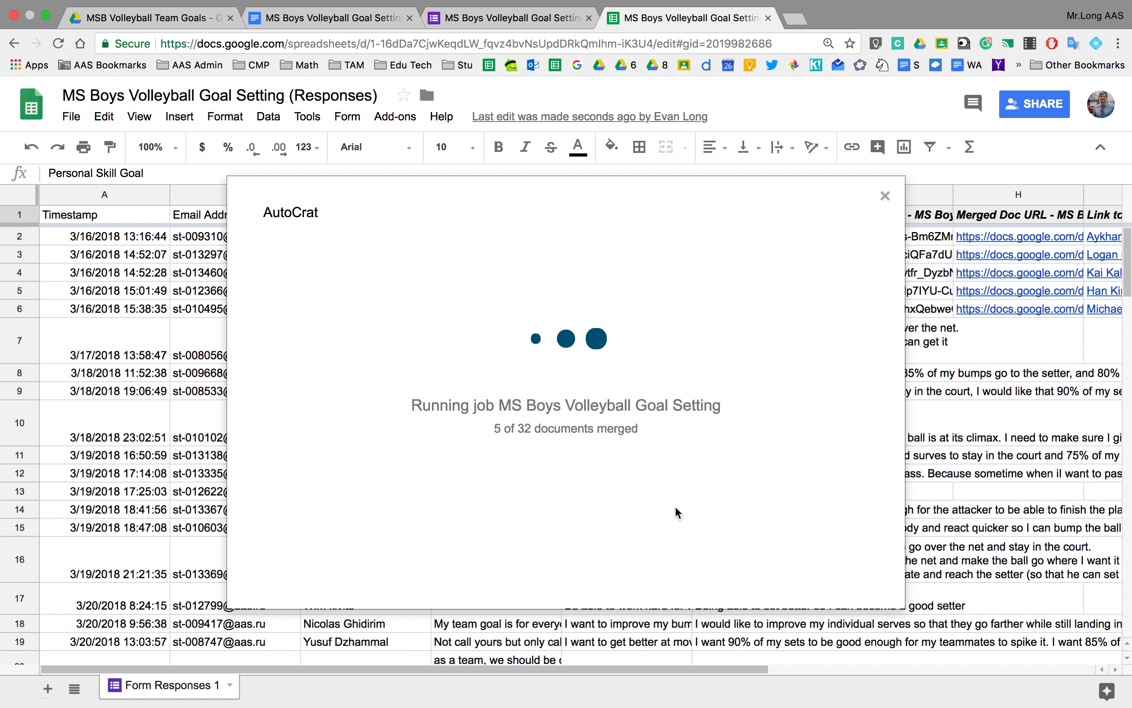
{"action": "left_click", "coordinate": [158, 19]}
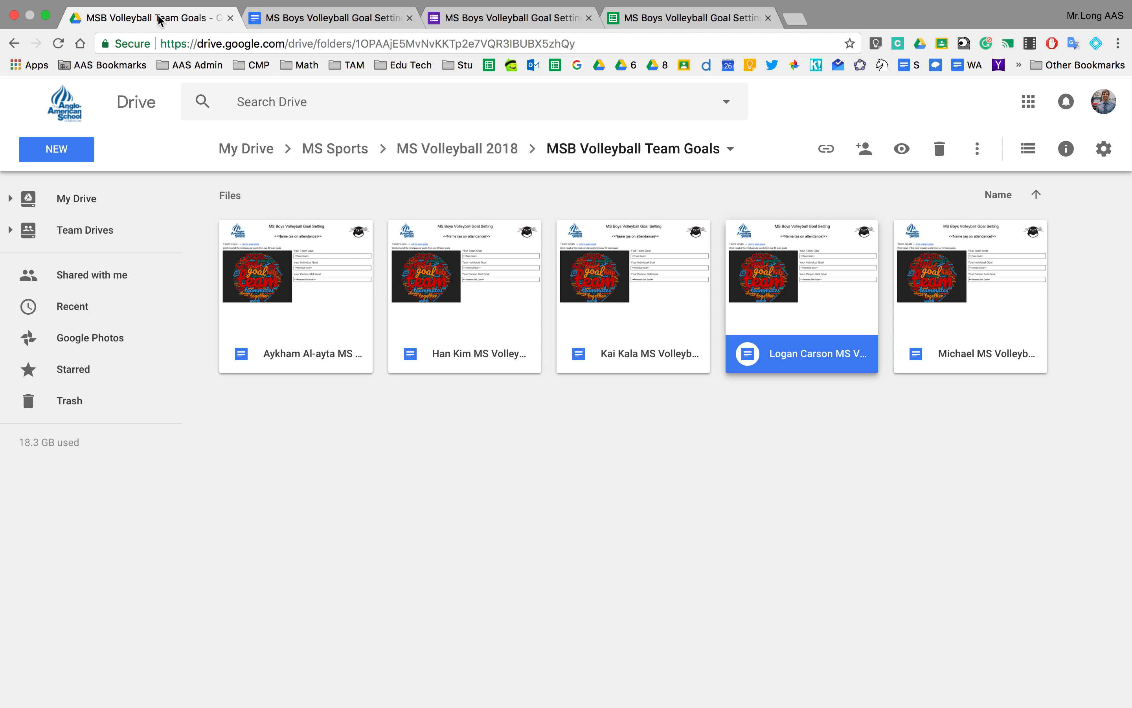
{"action": "left_click", "coordinate": [579, 572]}
{"action": "double_click", "coordinate": [782, 359]}
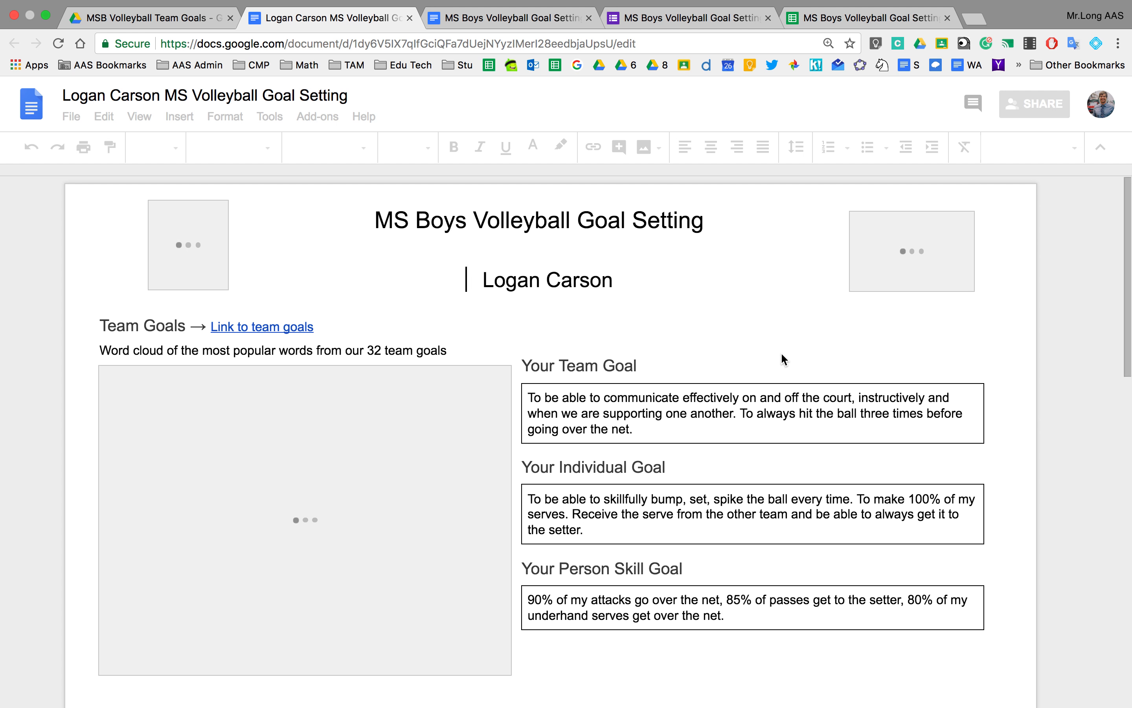
Inspect the merged student name, team goal, individual goal and personal skill goal.
{"action": "double_click", "coordinate": [567, 280]}
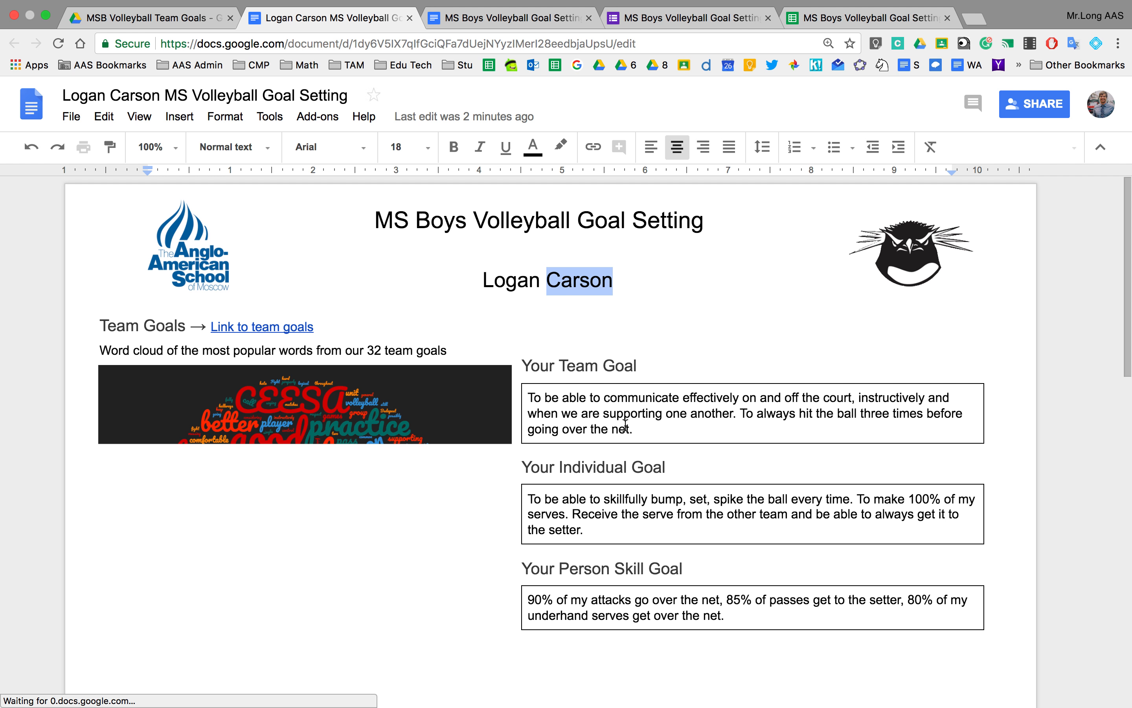
{"action": "left_click", "coordinate": [626, 427]}
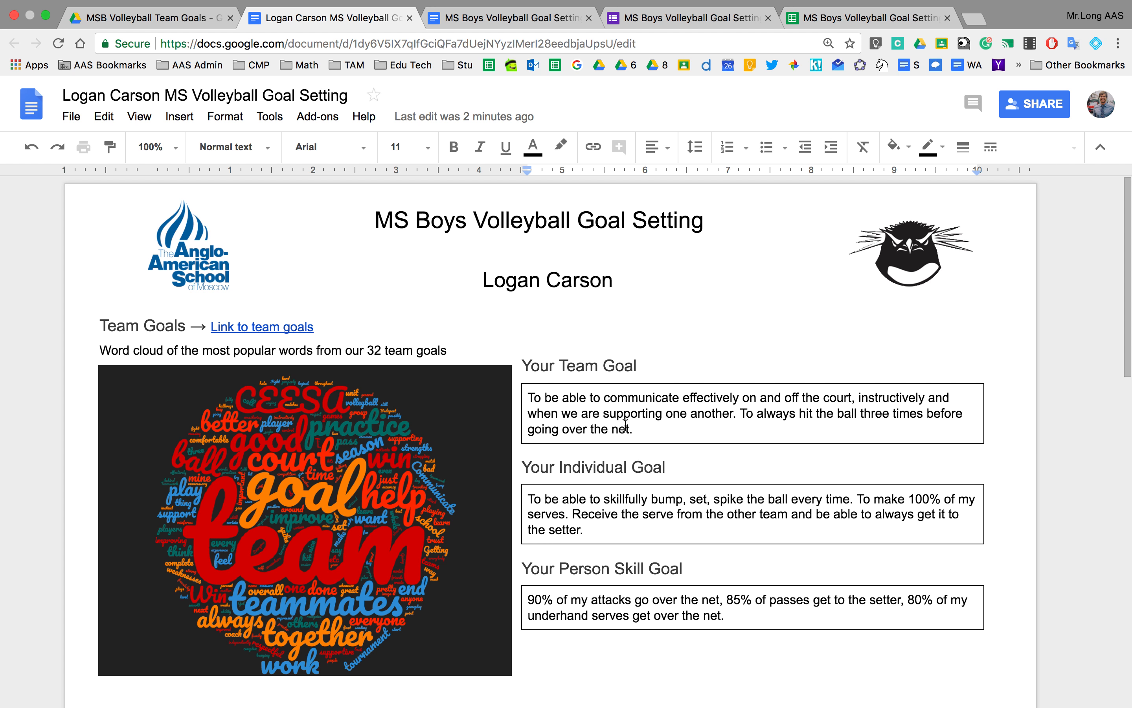
{"action": "left_click", "coordinate": [604, 499]}
{"action": "scroll", "coordinate": [576, 656], "scroll_direction": "down", "scroll_amount": 2}
{"action": "left_click", "coordinate": [604, 545]}
{"action": "scroll", "coordinate": [604, 557], "scroll_direction": "up", "scroll_amount": 2}
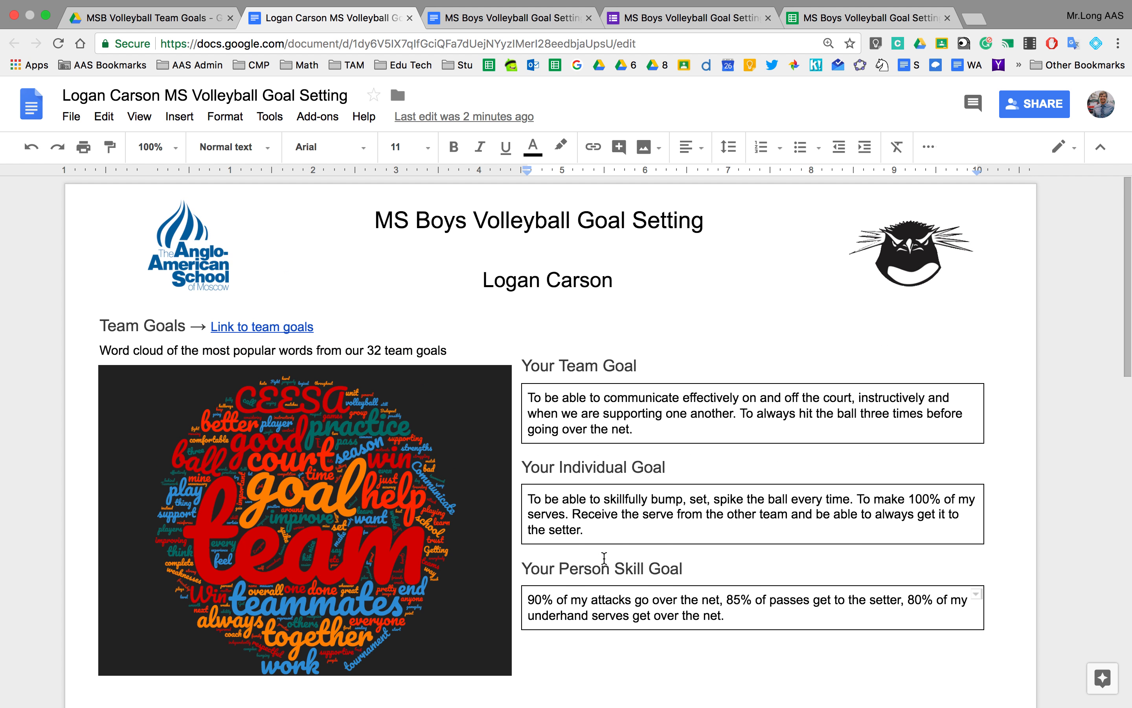
Confirm the document's collaborators, then return to the responses sheet's running merge job.
{"action": "left_click", "coordinate": [1023, 111]}
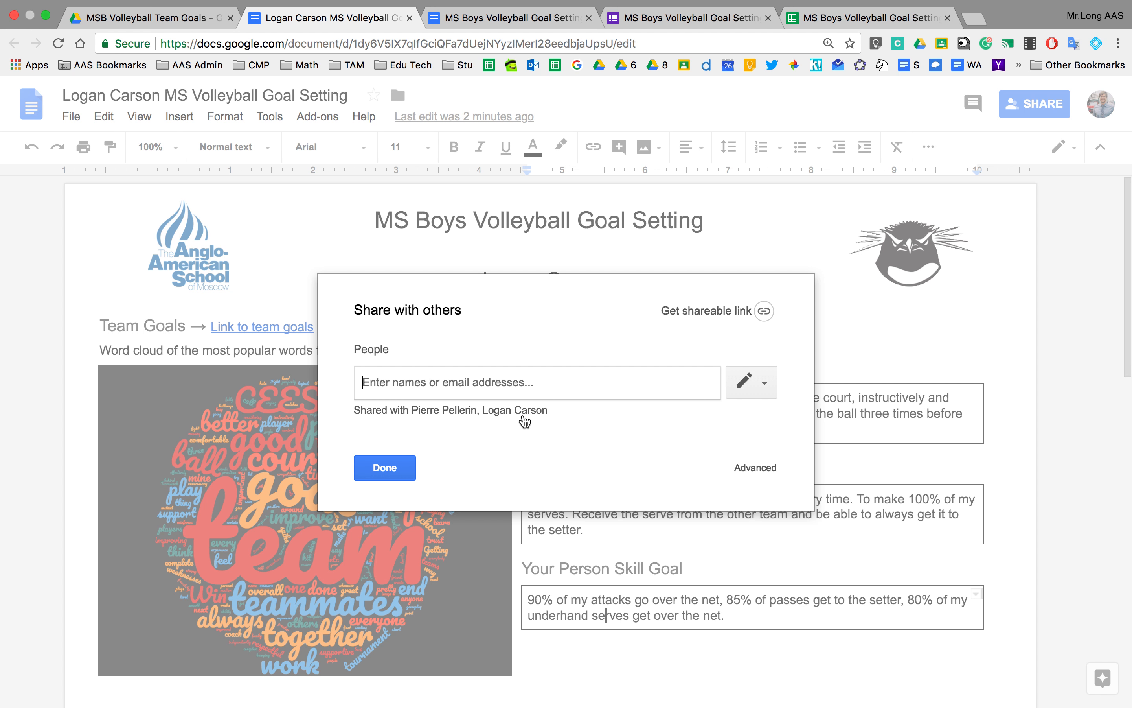
{"action": "left_click", "coordinate": [404, 465]}
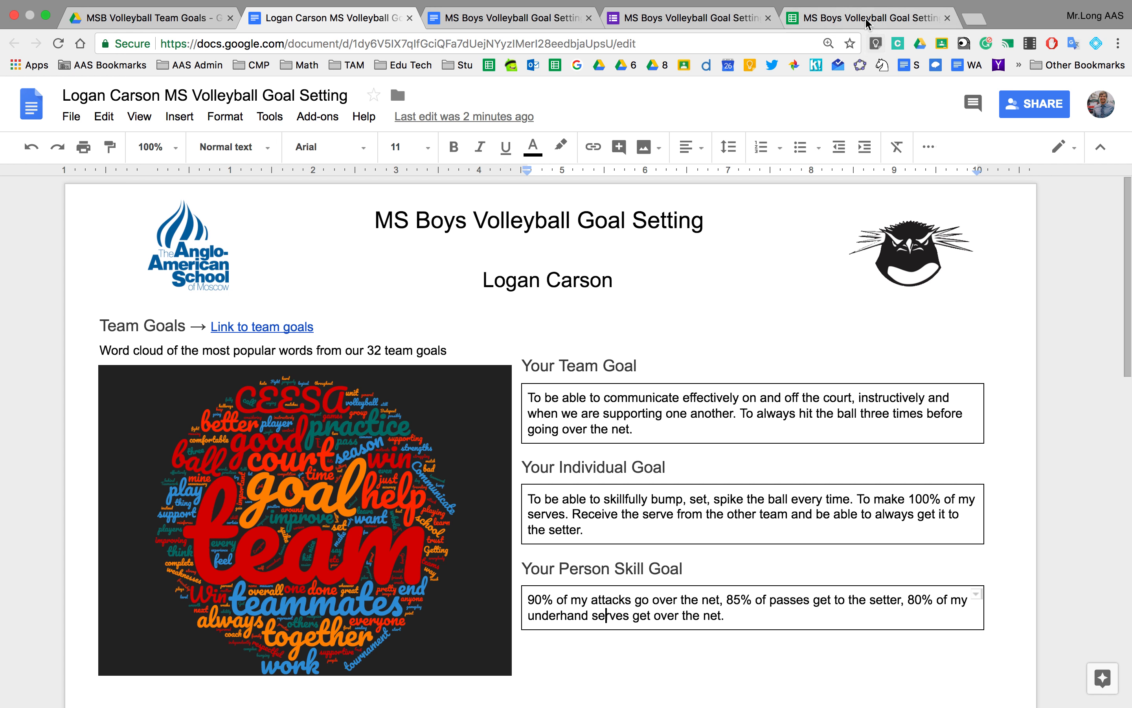
{"action": "left_click", "coordinate": [837, 19]}
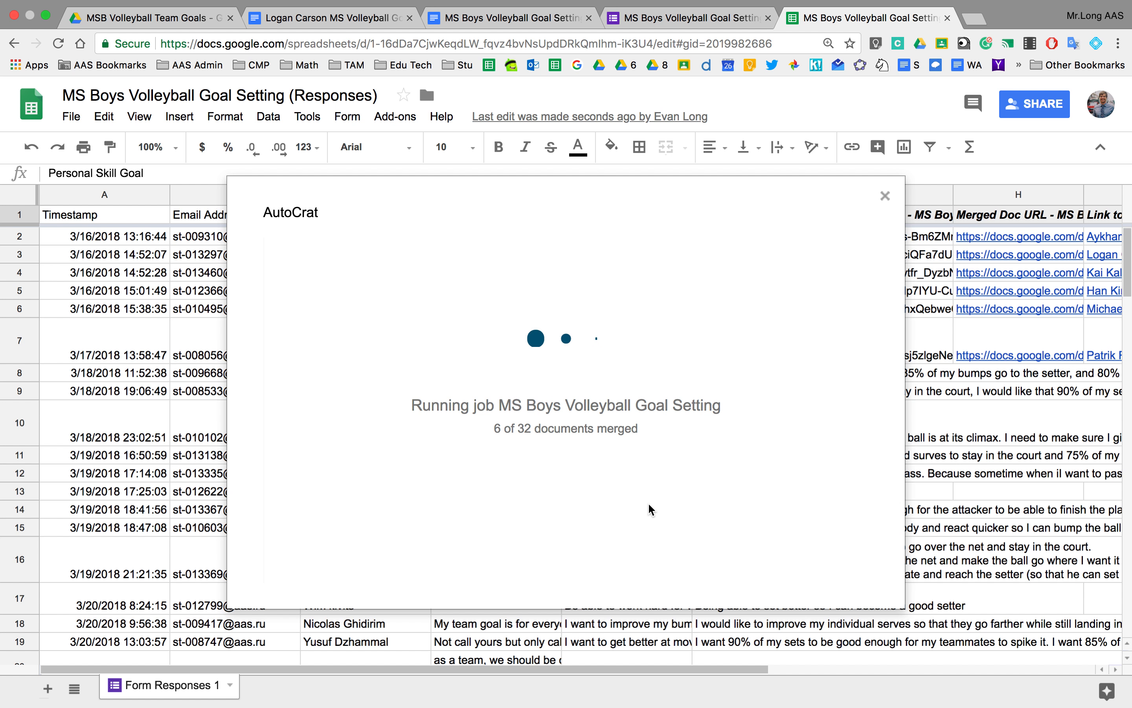